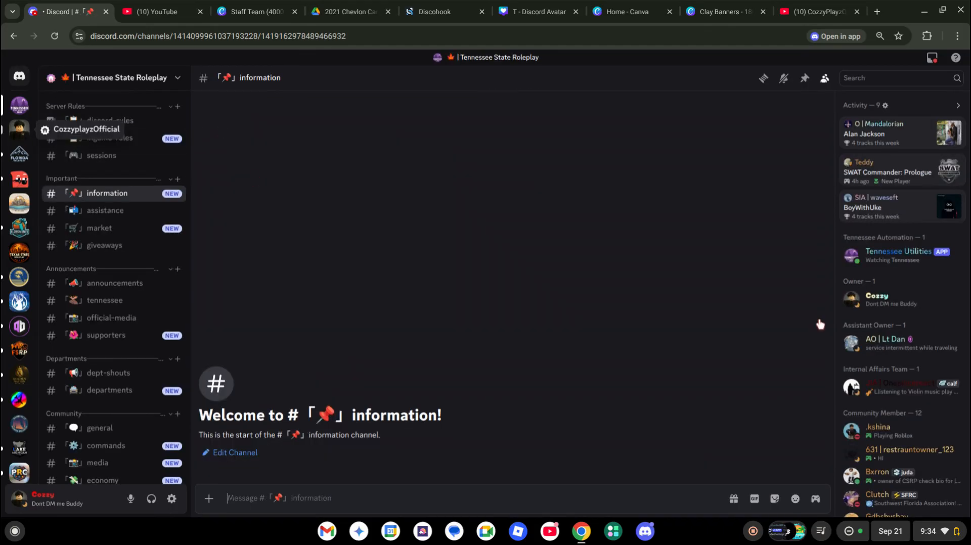
Look through the joined Discord roleplay servers, ending on the shouts channel of Florida State Roleplay | VC Only.
{"action": "scroll", "coordinate": [967, 300], "scroll_direction": "down", "scroll_amount": 1}
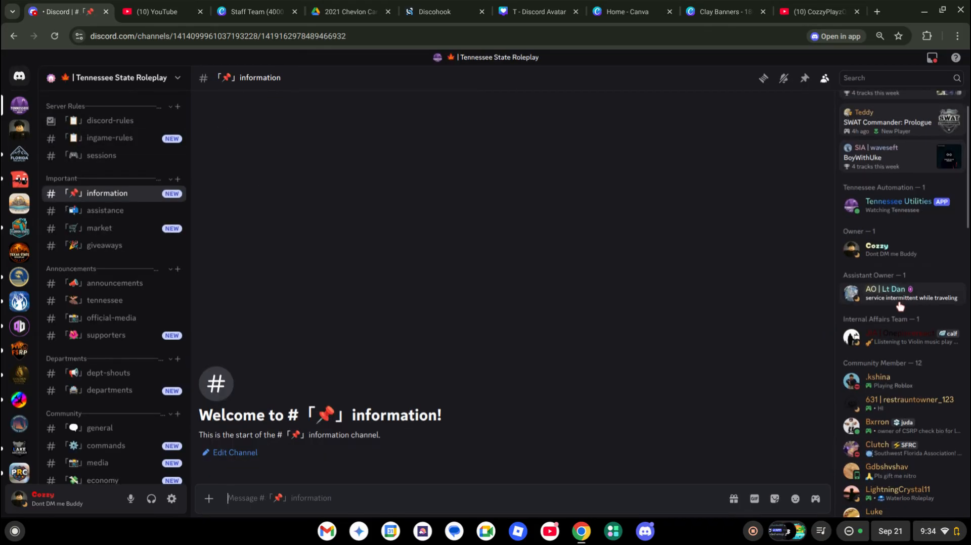
{"action": "left_click", "coordinate": [20, 153]}
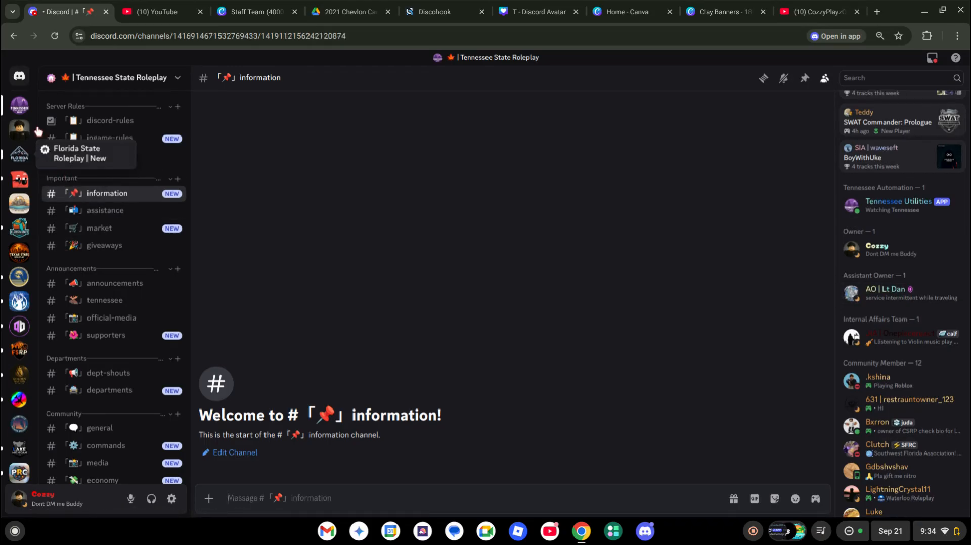
{"action": "key", "text": "ctrl+alt+Up"}
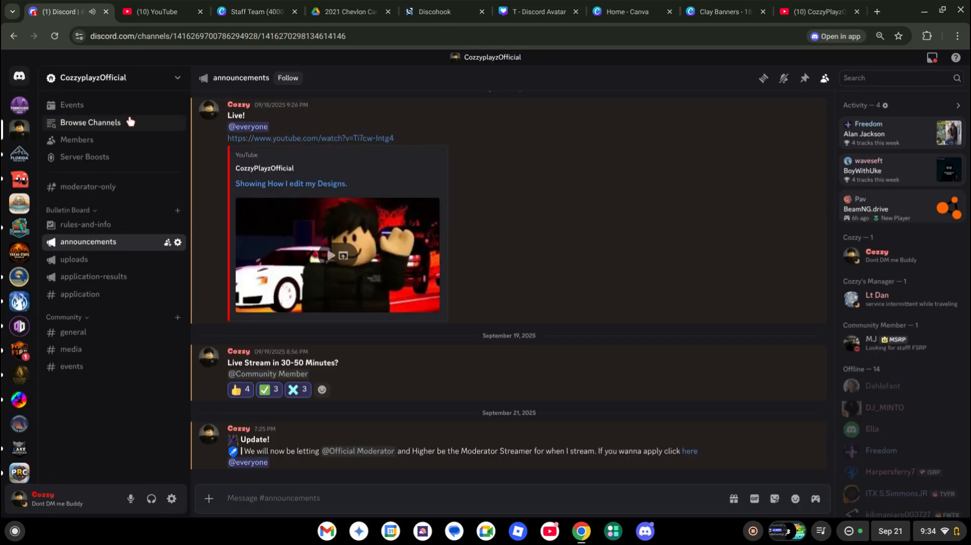
{"action": "left_click", "coordinate": [18, 351]}
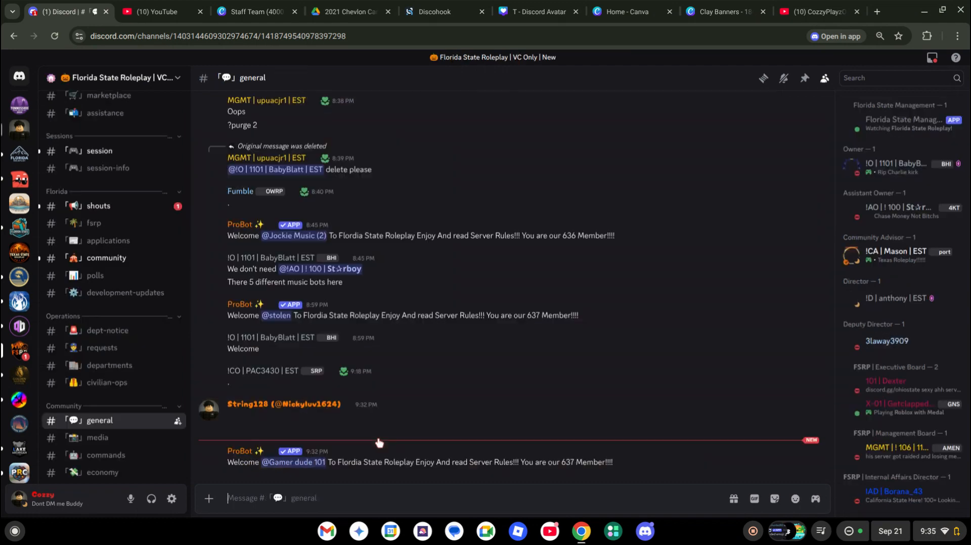
{"action": "left_click", "coordinate": [116, 211]}
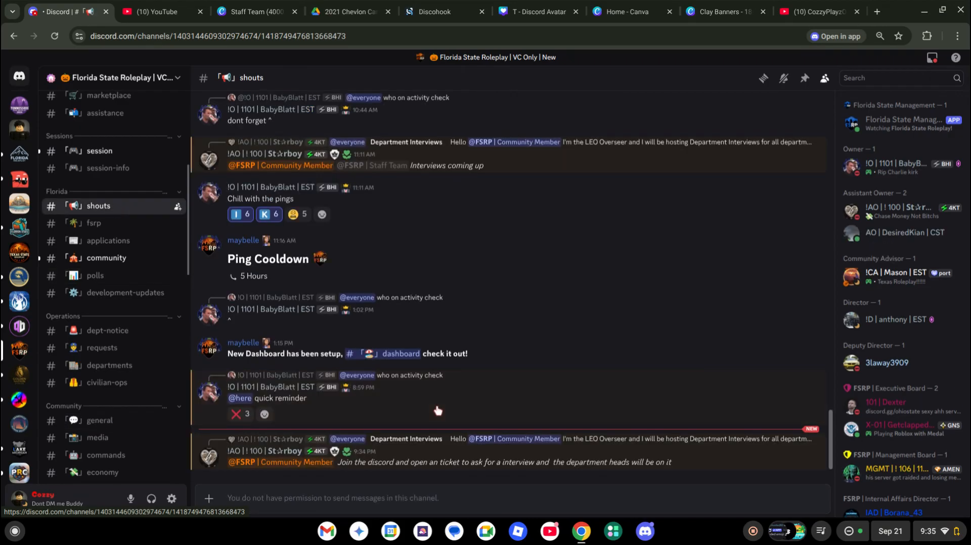
{"action": "left_click", "coordinate": [158, 11]}
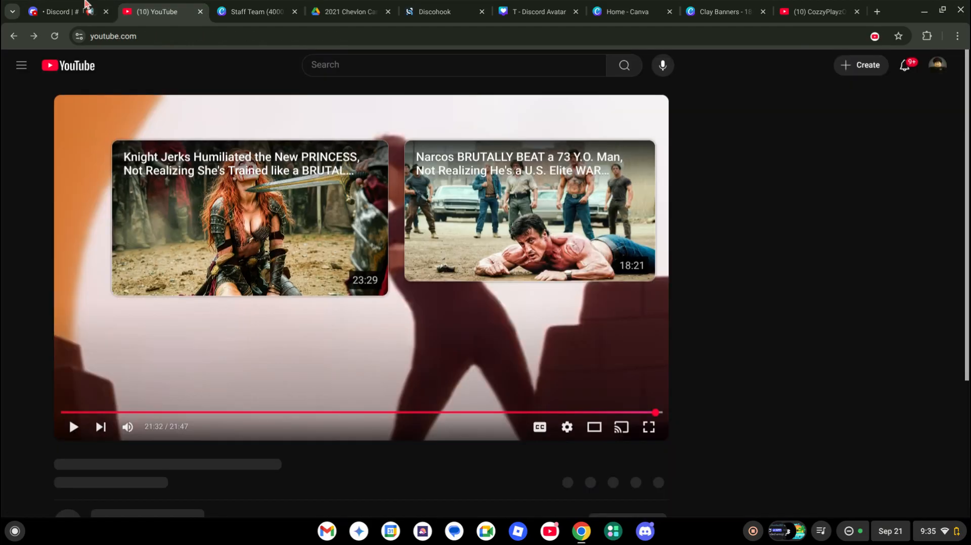
{"action": "left_click", "coordinate": [69, 11]}
Open the bulletin-board channel of the Police Roleplay Community server and close the old Google Drive page of 2021 Chevlon Camion templates.
{"action": "scroll", "coordinate": [18, 253], "scroll_direction": "down", "scroll_amount": 3}
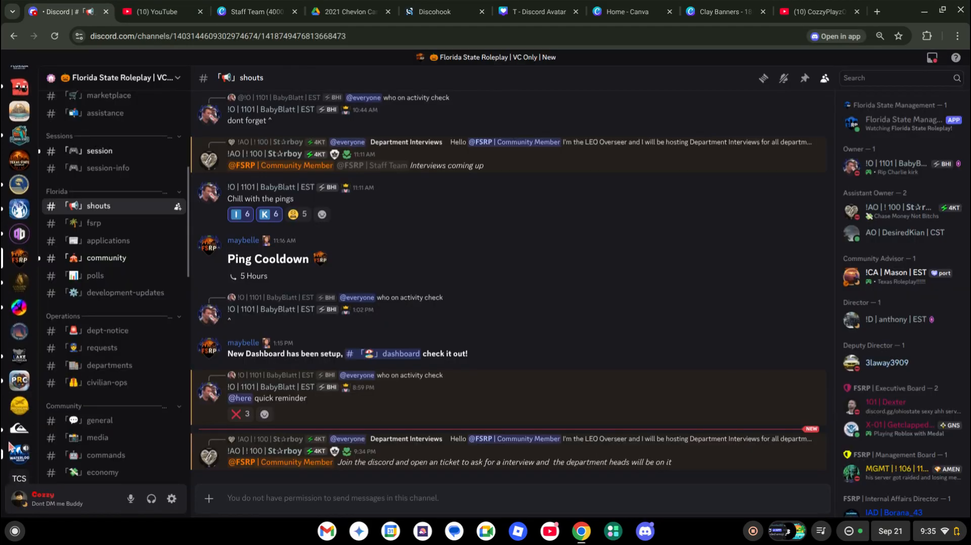
{"action": "left_click", "coordinate": [20, 380]}
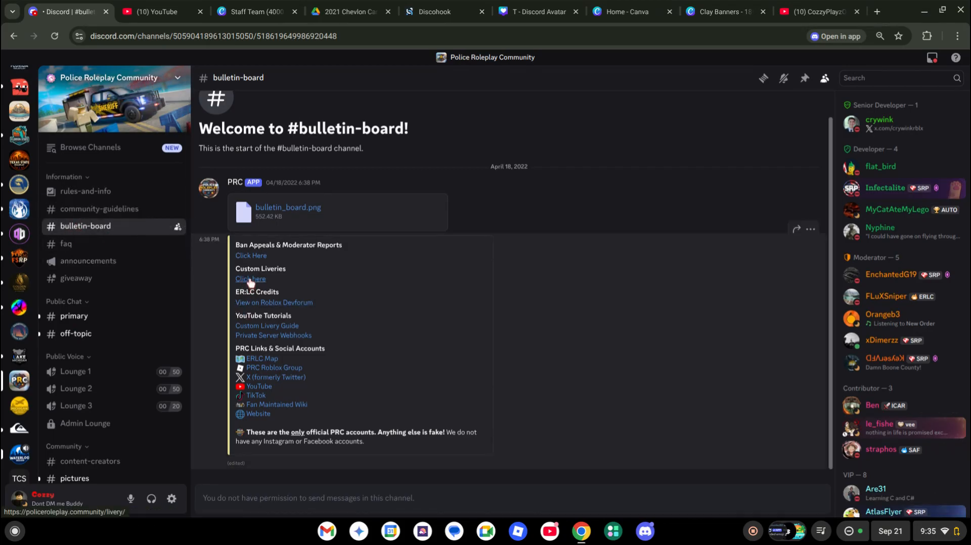
{"action": "left_click", "coordinate": [347, 11]}
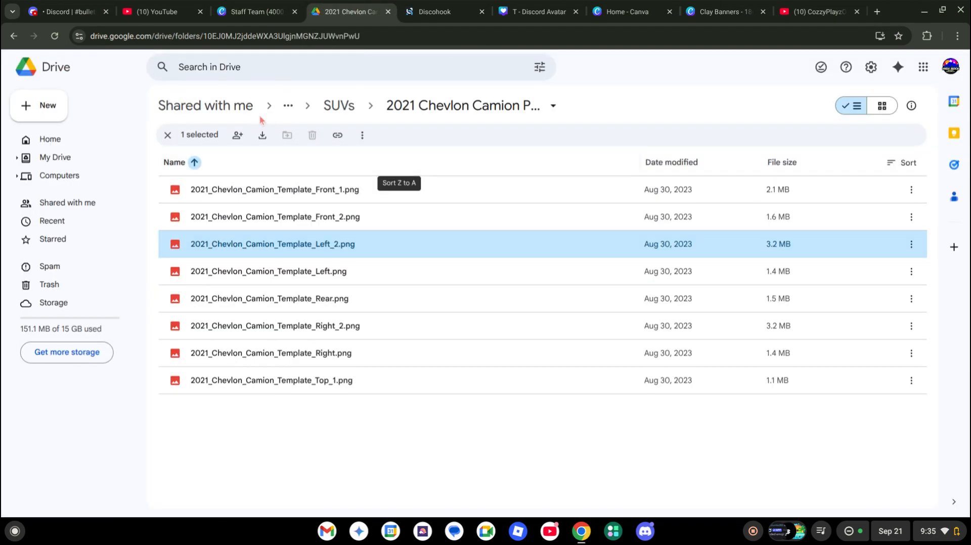
{"action": "left_click", "coordinate": [205, 105]}
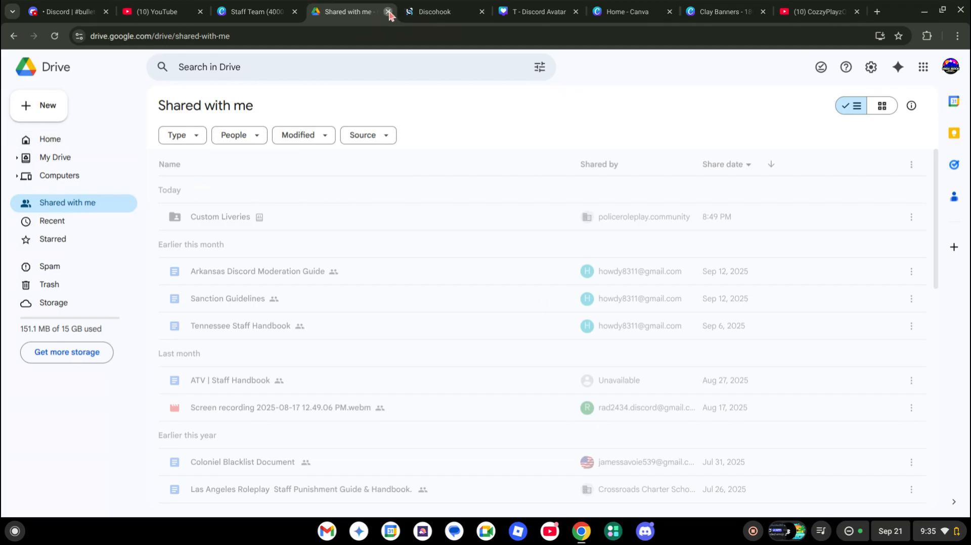
{"action": "key", "text": "ctrl+w"}
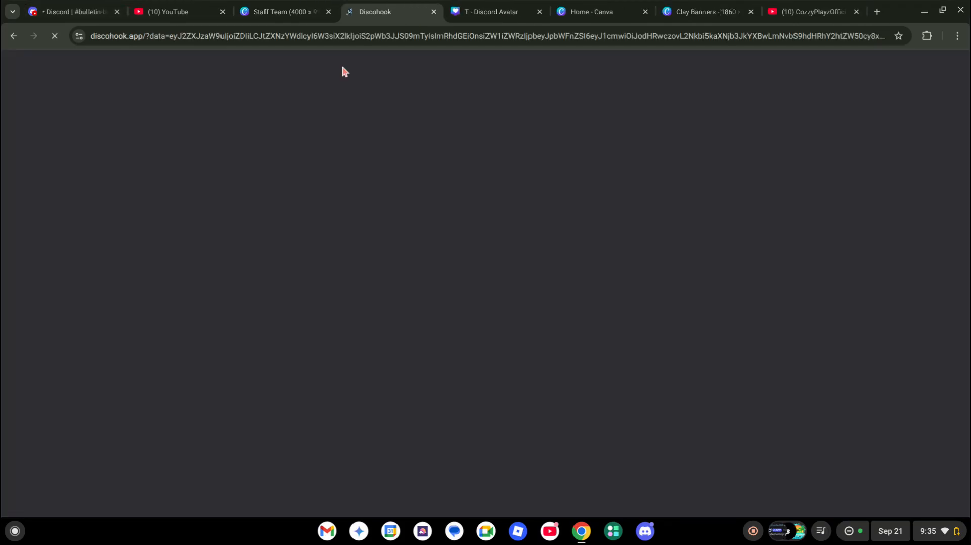
Return to the Discord bulletin board, follow its Custom Liveries link to Google Drive and open the Law Enforcement folder.
{"action": "left_click", "coordinate": [76, 11]}
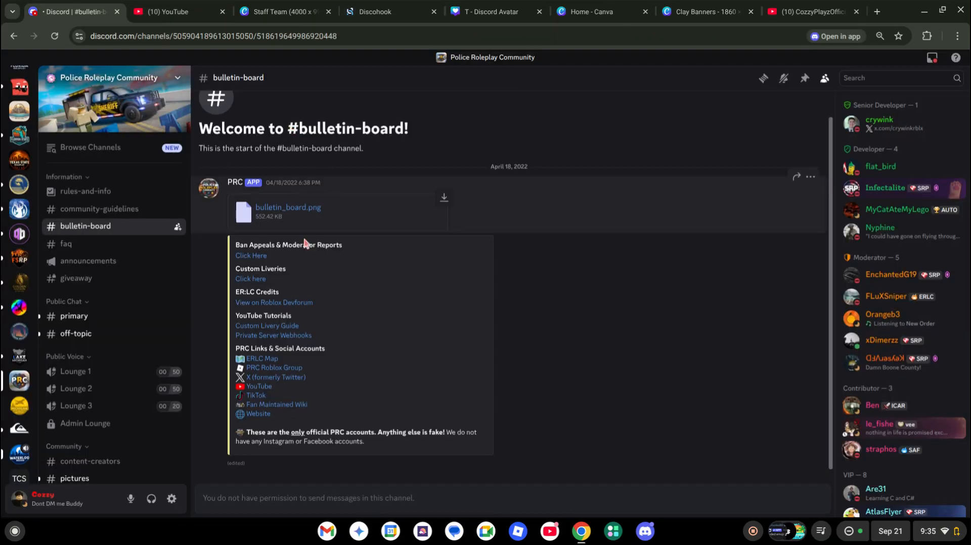
{"action": "left_click", "coordinate": [255, 280]}
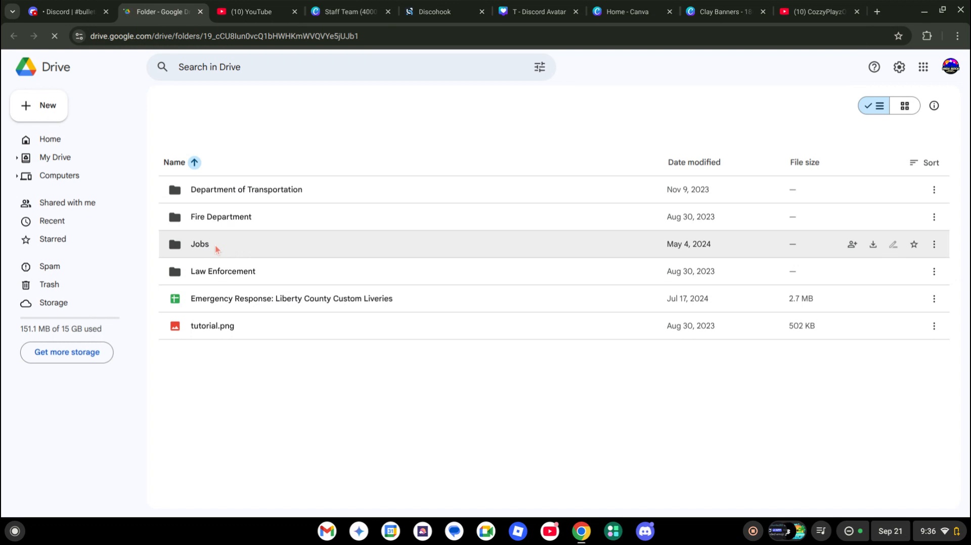
{"action": "double_click", "coordinate": [213, 273]}
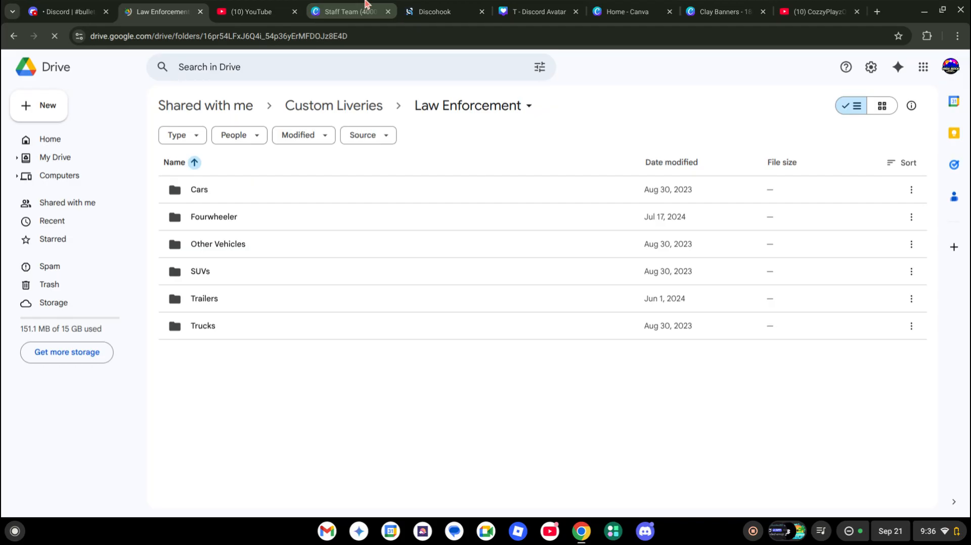
Switch to the Staff Team design in Canva and enlarge the STAFF text on Page 1 to font size 192.
{"action": "left_click_drag", "start_coordinate": [365, 4], "coordinate": [175, 7]}
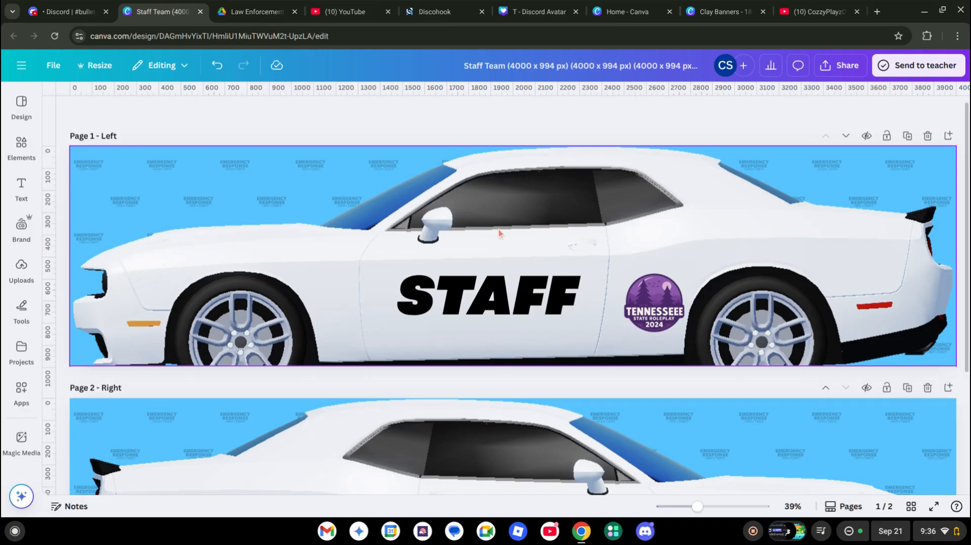
{"action": "left_click", "coordinate": [558, 314]}
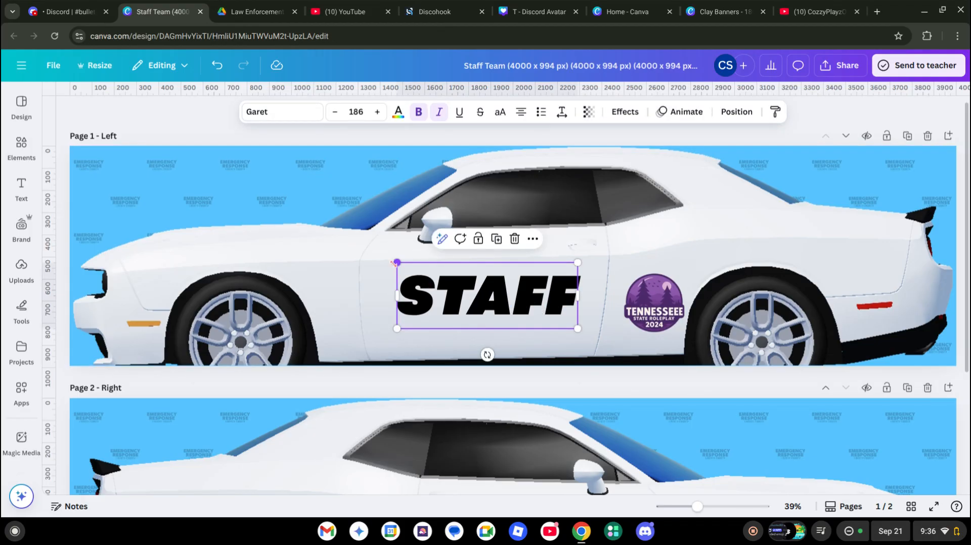
{"action": "left_click_drag", "start_coordinate": [397, 262], "coordinate": [391, 261]}
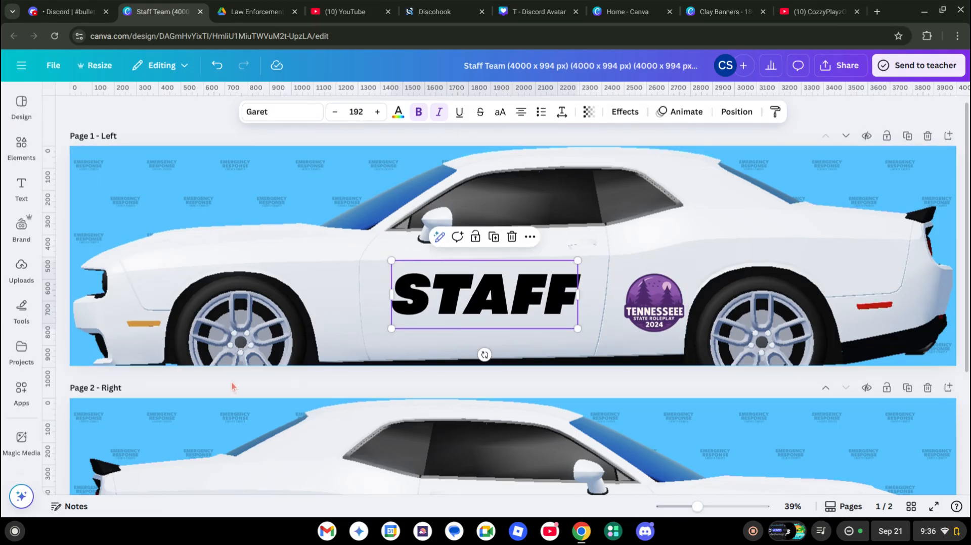
{"action": "left_click", "coordinate": [22, 187]}
{"action": "left_click", "coordinate": [460, 197]}
{"action": "left_click", "coordinate": [436, 298]}
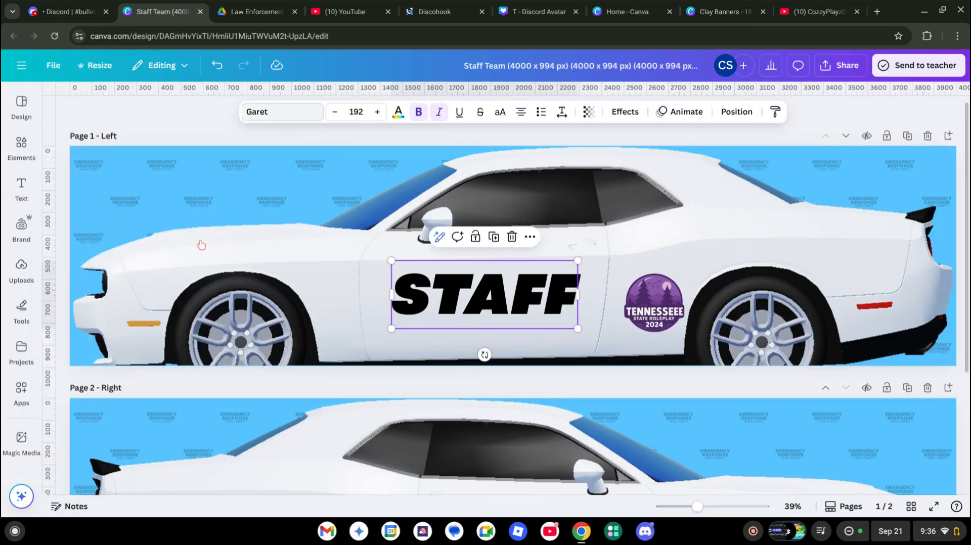
{"action": "left_click", "coordinate": [282, 112]}
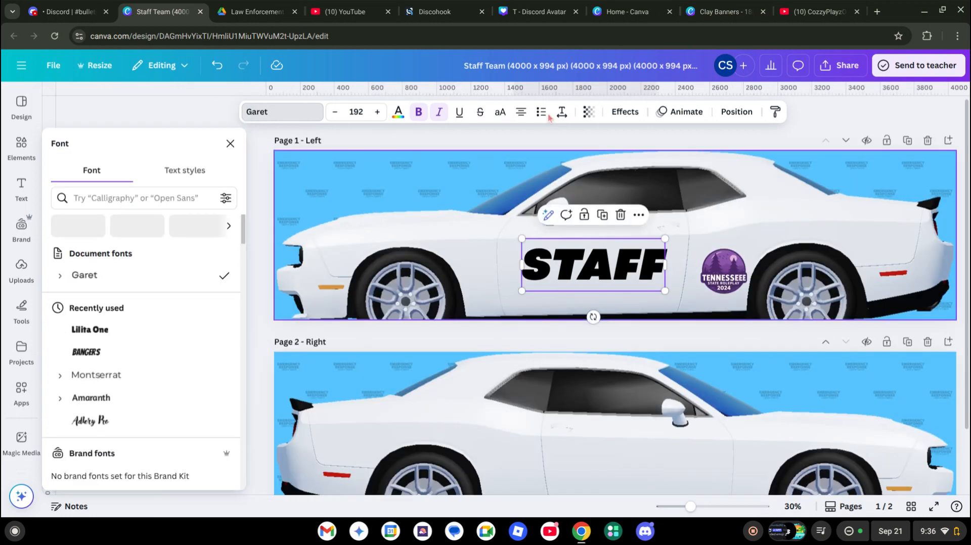
{"action": "left_click", "coordinate": [393, 140]}
Recolour the STAFF text on Page 1 with the dark purple taken from the Tennessee logo's photo colors.
{"action": "left_click", "coordinate": [469, 252]}
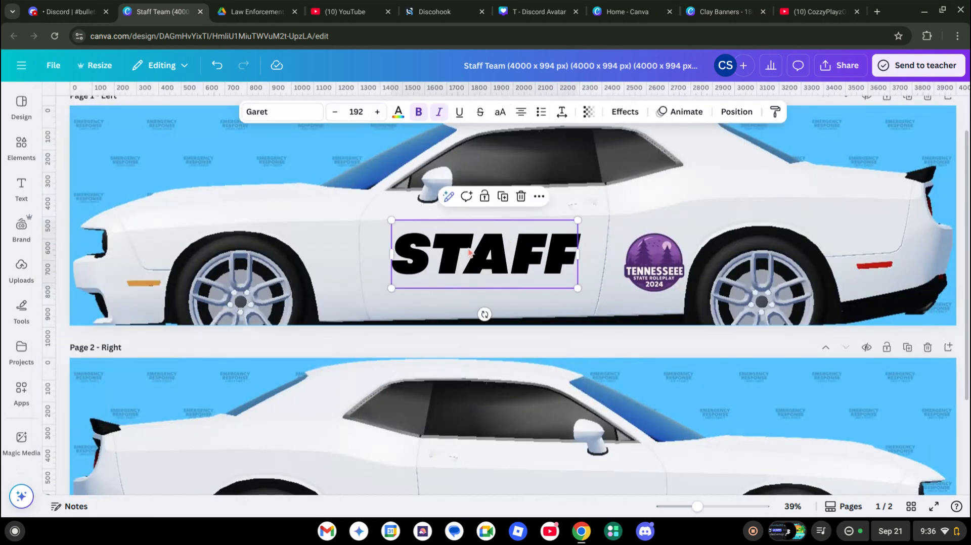
{"action": "left_click", "coordinate": [398, 112]}
{"action": "left_click", "coordinate": [88, 352]}
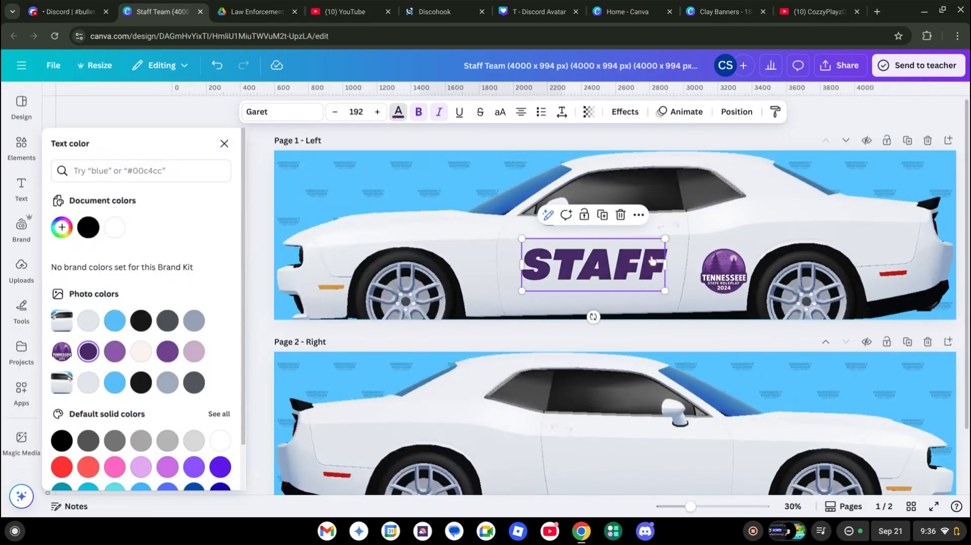
{"action": "left_click", "coordinate": [459, 111]}
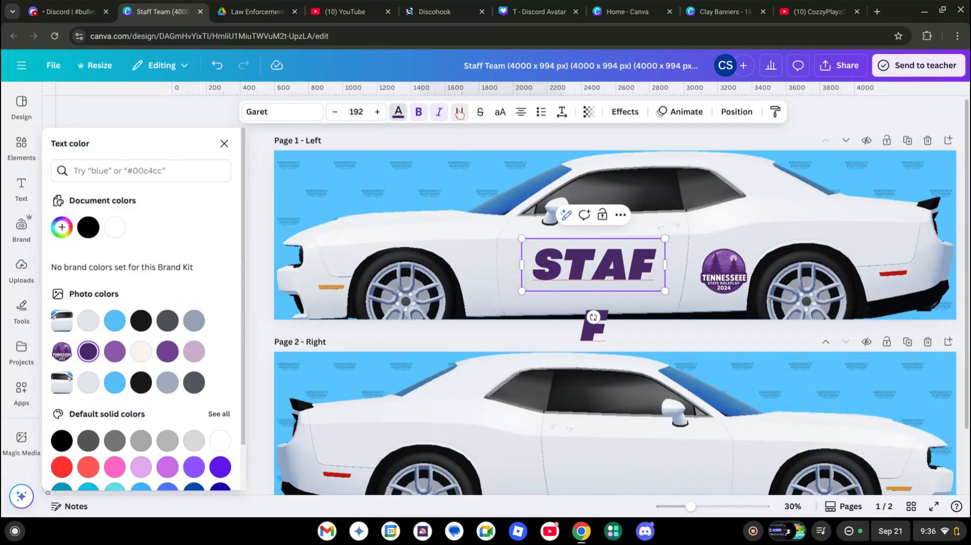
{"action": "double_click", "coordinate": [549, 254]}
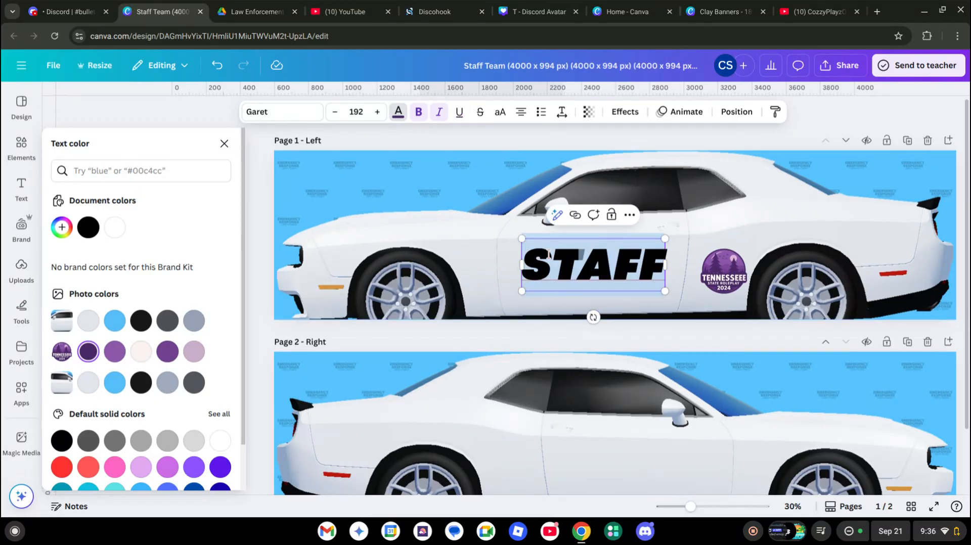
{"action": "left_click", "coordinate": [534, 233]}
{"action": "left_click", "coordinate": [506, 235]}
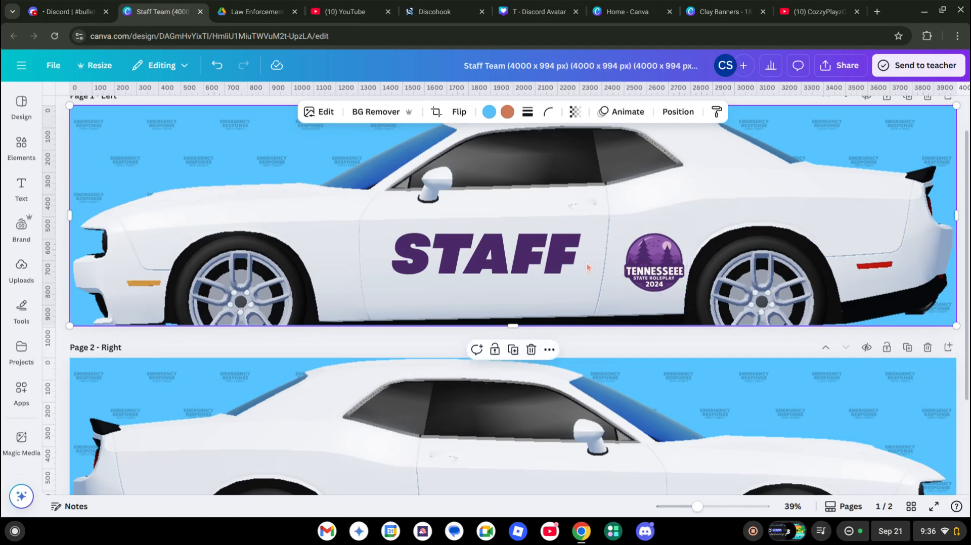
Duplicate the purple STAFF text slightly below the original and replace the copy's wording with TENNESSEE STATE ROLEPLAY.
{"action": "left_click", "coordinate": [550, 266]}
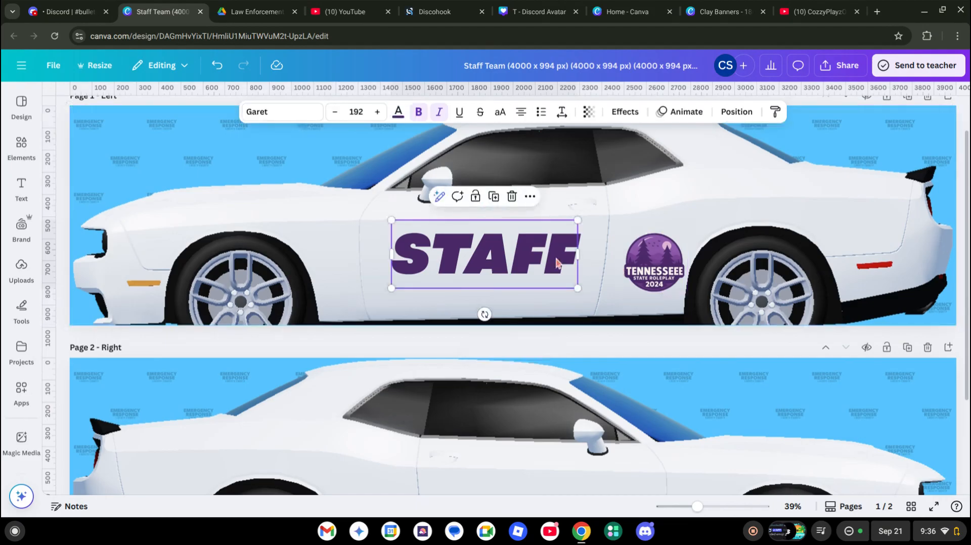
{"action": "left_click_drag", "start_coordinate": [545, 264], "coordinate": [541, 277]}
{"action": "double_click", "coordinate": [542, 277]}
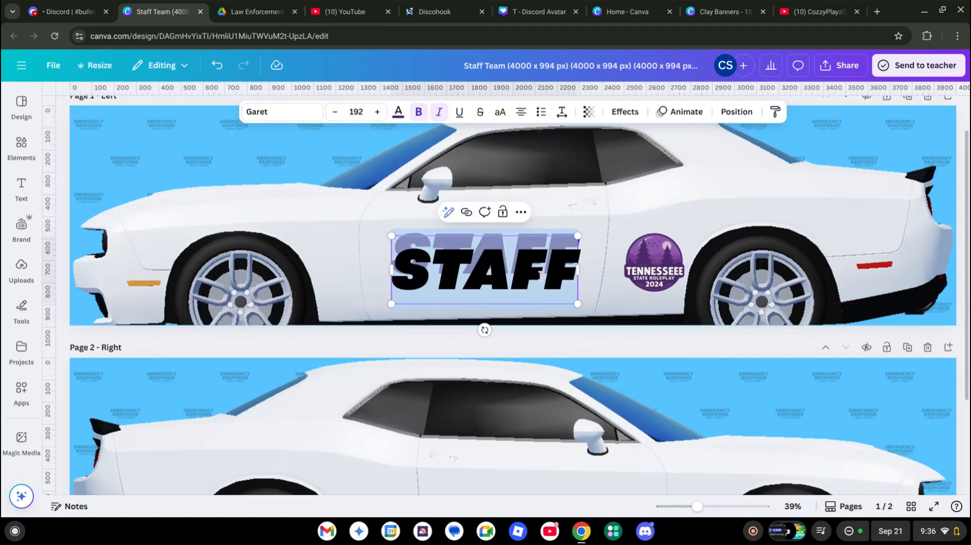
{"action": "type", "text": "TENNESSEE STAT"}
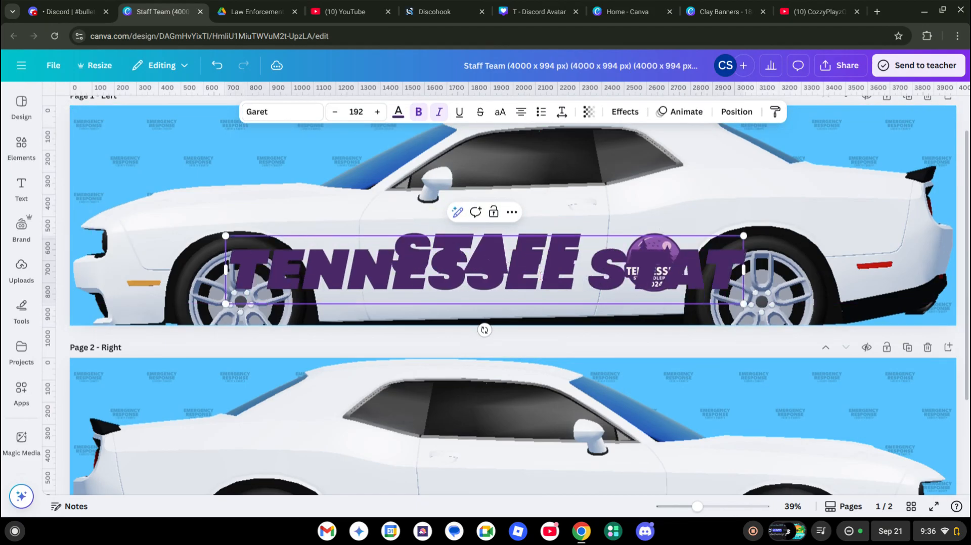
{"action": "type", "text": "E ROLEPLAY"}
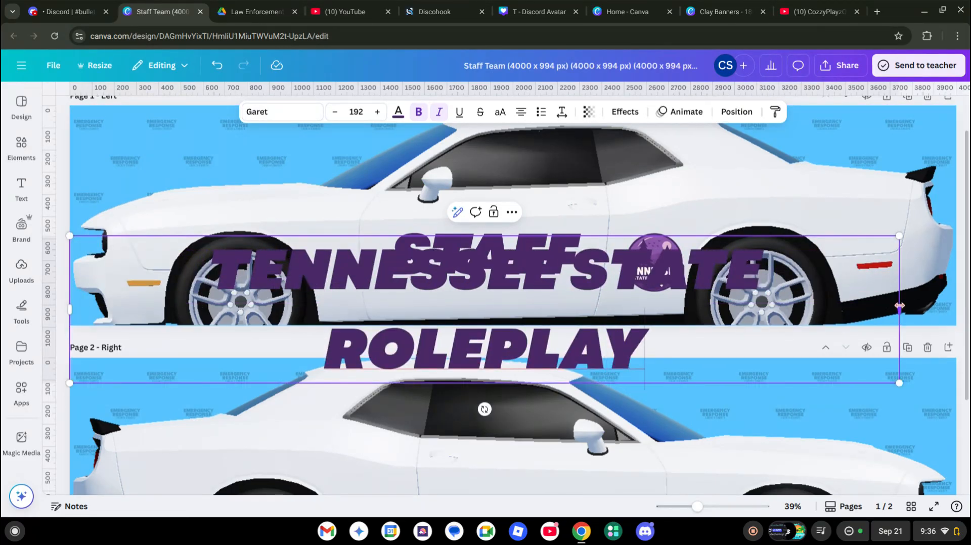
Widen the TENNESSEE STATE ROLEPLAY text onto one line, shrink it and place it along the lower edge of the STAFF text.
{"action": "left_click_drag", "start_coordinate": [919, 309], "coordinate": [958, 313]}
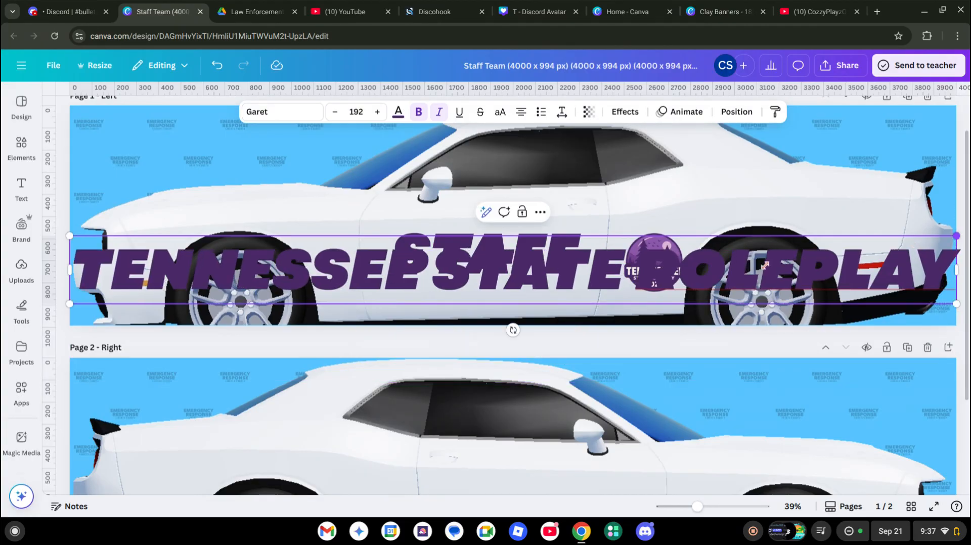
{"action": "left_click_drag", "start_coordinate": [766, 265], "coordinate": [215, 302]}
{"action": "left_click_drag", "start_coordinate": [151, 330], "coordinate": [497, 310]}
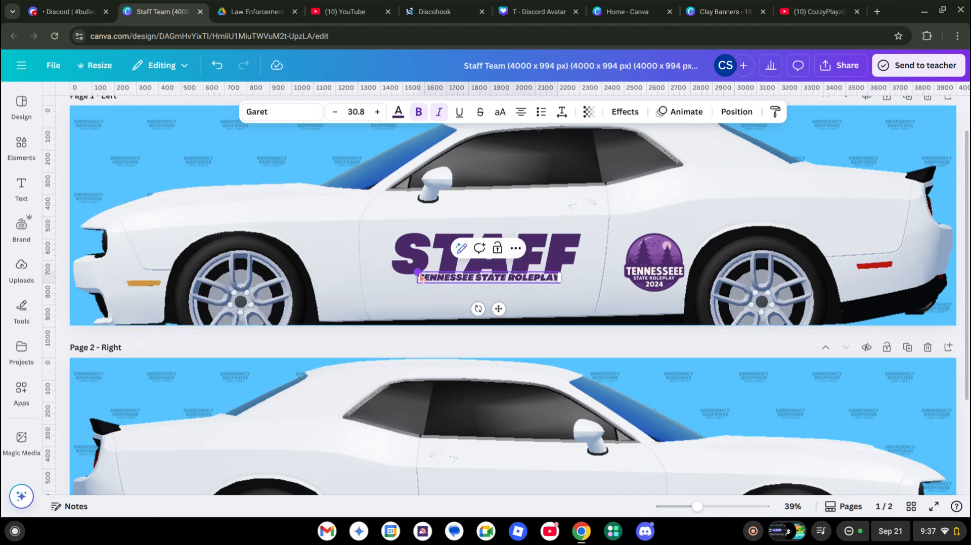
Move the STAFF text slightly up, clear of the small line beneath it, and reduce its font size to 173.
{"action": "left_click", "coordinate": [407, 255]}
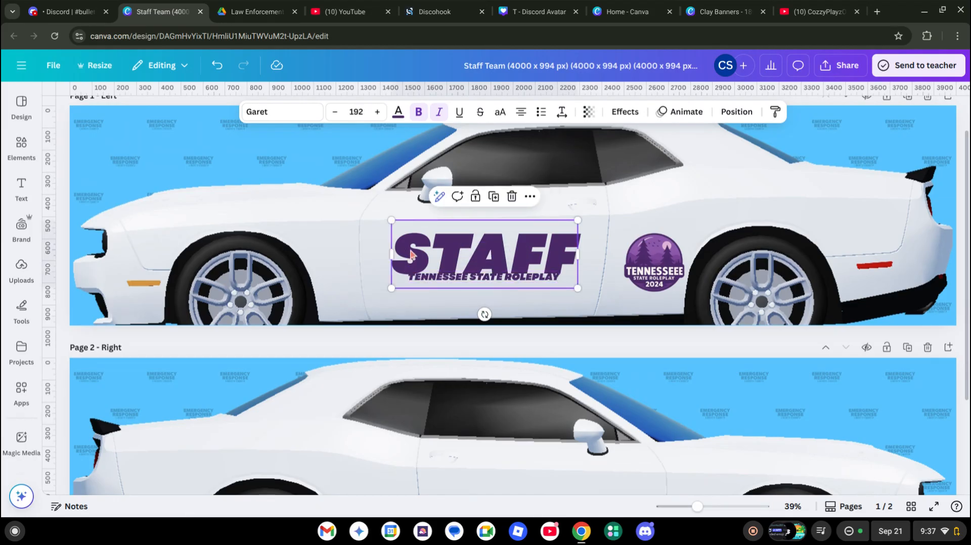
{"action": "left_click_drag", "start_coordinate": [410, 254], "coordinate": [410, 249]}
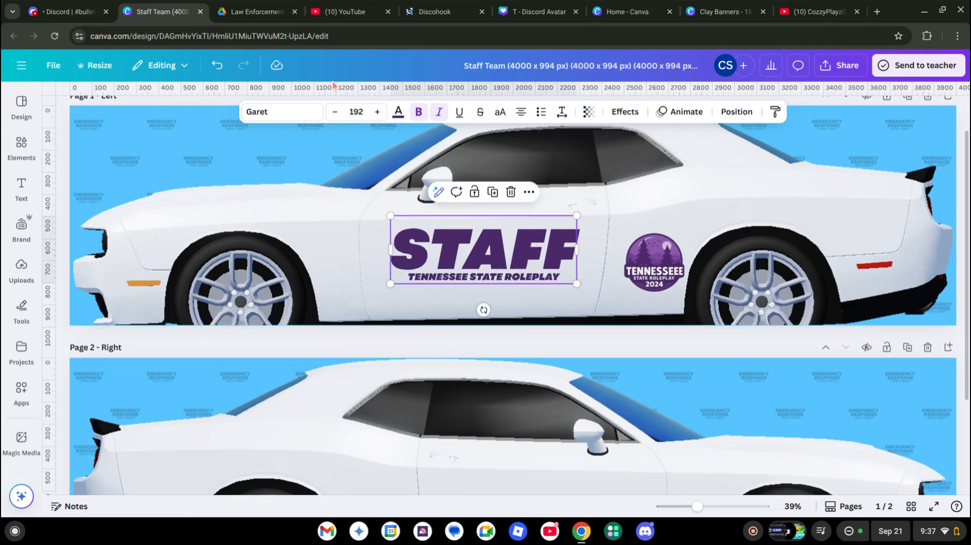
{"action": "left_click", "coordinate": [335, 112]}
{"action": "left_click", "coordinate": [334, 111]}
{"action": "left_click", "coordinate": [335, 112]}
{"action": "left_click", "coordinate": [335, 112]}
{"action": "left_click", "coordinate": [335, 112]}
{"action": "left_click", "coordinate": [335, 112]}
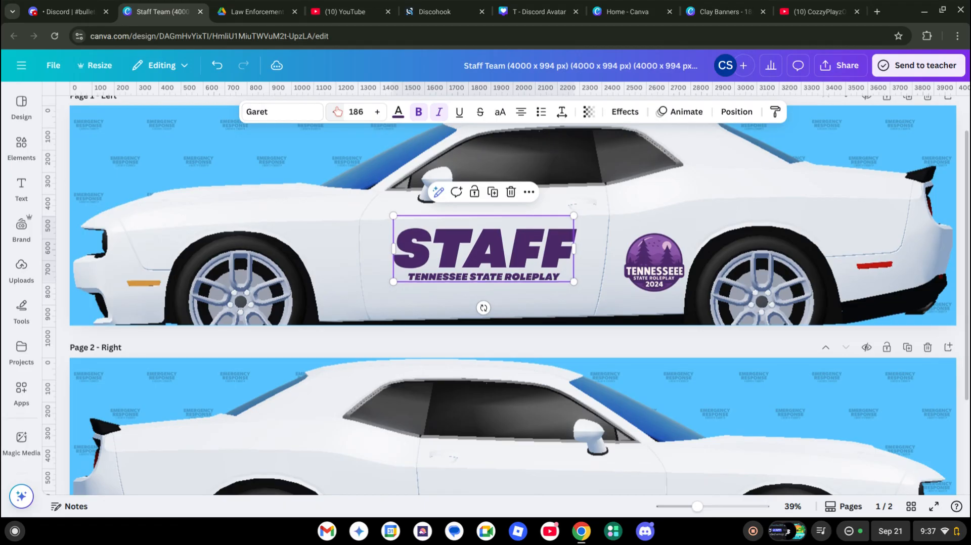
{"action": "left_click", "coordinate": [337, 112]}
{"action": "left_click", "coordinate": [337, 111]}
{"action": "left_click", "coordinate": [337, 112]}
{"action": "left_click", "coordinate": [336, 112]}
{"action": "left_click", "coordinate": [336, 112]}
{"action": "left_click", "coordinate": [337, 111]}
{"action": "left_click", "coordinate": [336, 112]}
{"action": "left_click", "coordinate": [337, 112]}
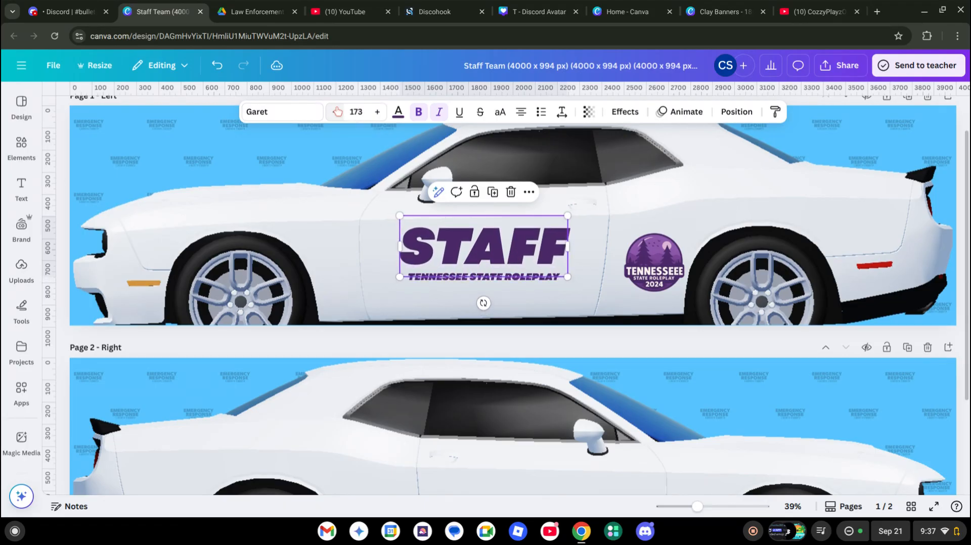
{"action": "left_click", "coordinate": [336, 112]}
Move the STAFF text down close to the TENNESSEE STATE ROLEPLAY line and enlarge that line to font size 38.
{"action": "left_click_drag", "start_coordinate": [458, 255], "coordinate": [441, 278]}
{"action": "left_click", "coordinate": [438, 277]}
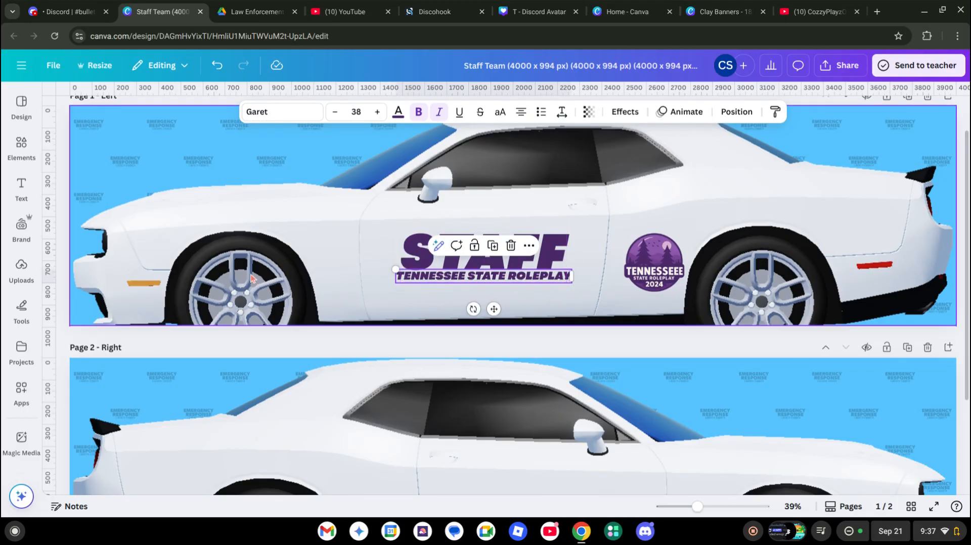
Open the TypeGradient app from the text tools and give it a positive rating.
{"action": "left_click", "coordinate": [21, 267]}
{"action": "left_click", "coordinate": [19, 189]}
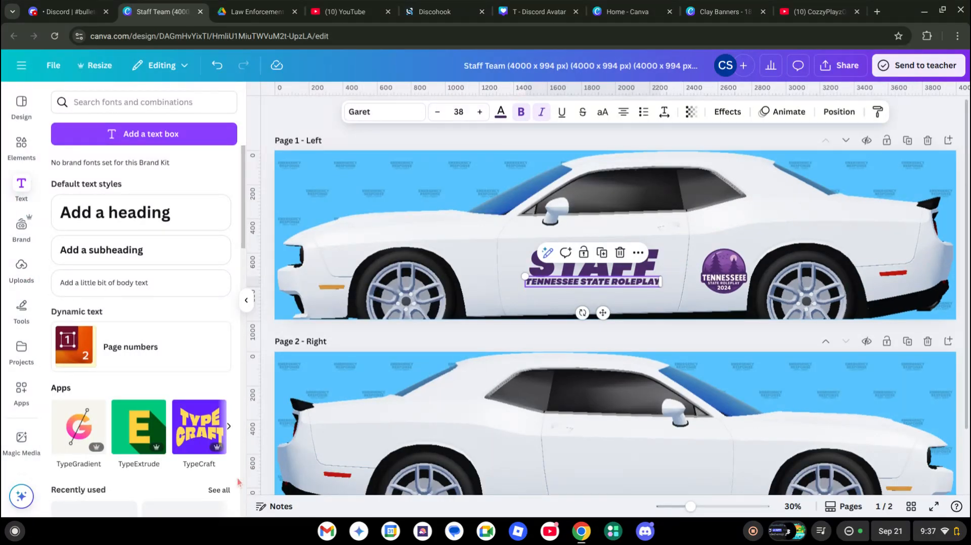
{"action": "left_click", "coordinate": [85, 438]}
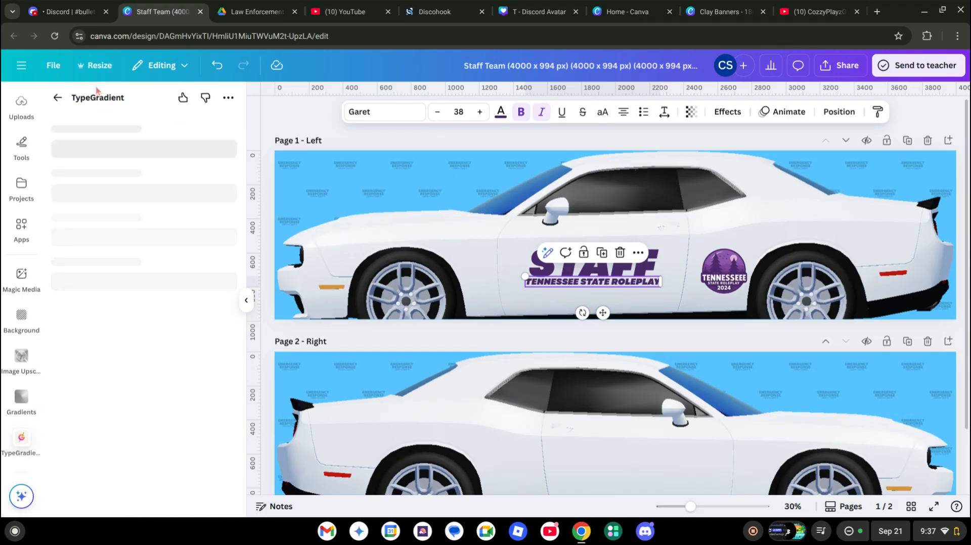
{"action": "left_click", "coordinate": [46, 3]}
{"action": "left_click", "coordinate": [122, 8]}
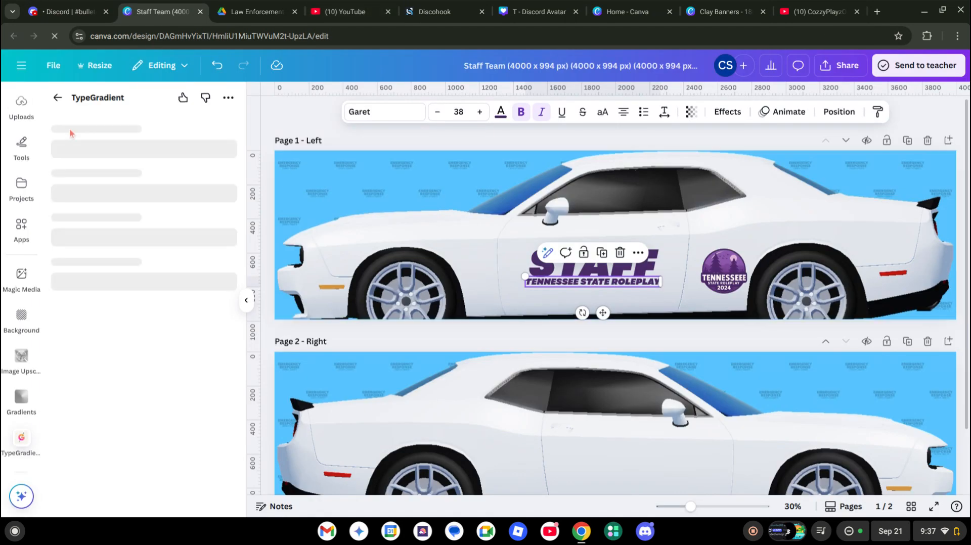
{"action": "left_click", "coordinate": [183, 98]}
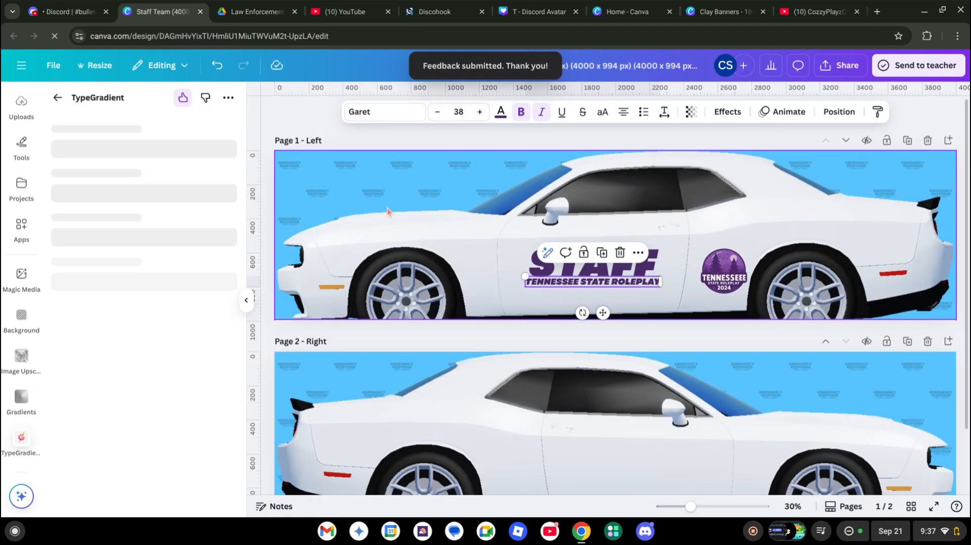
{"action": "left_click", "coordinate": [205, 99]}
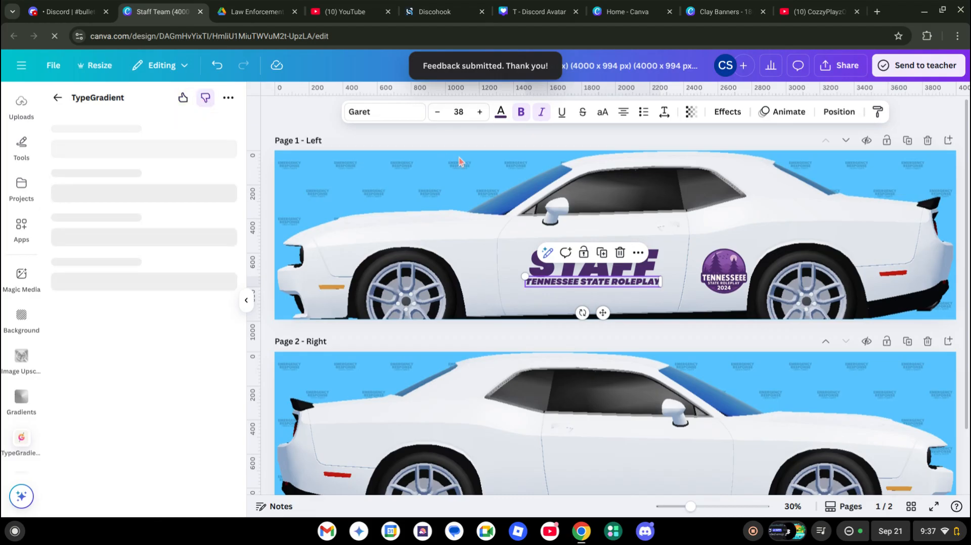
{"action": "left_click", "coordinate": [189, 99]}
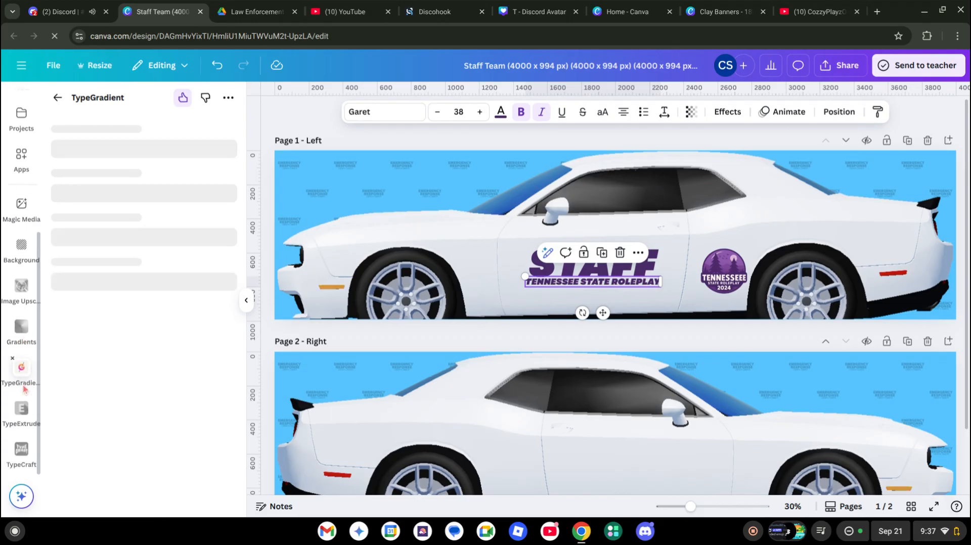
Switch to Discord, look through the Florida State Roleplay server's channels, and return to the Canva design.
{"action": "left_click", "coordinate": [71, 15]}
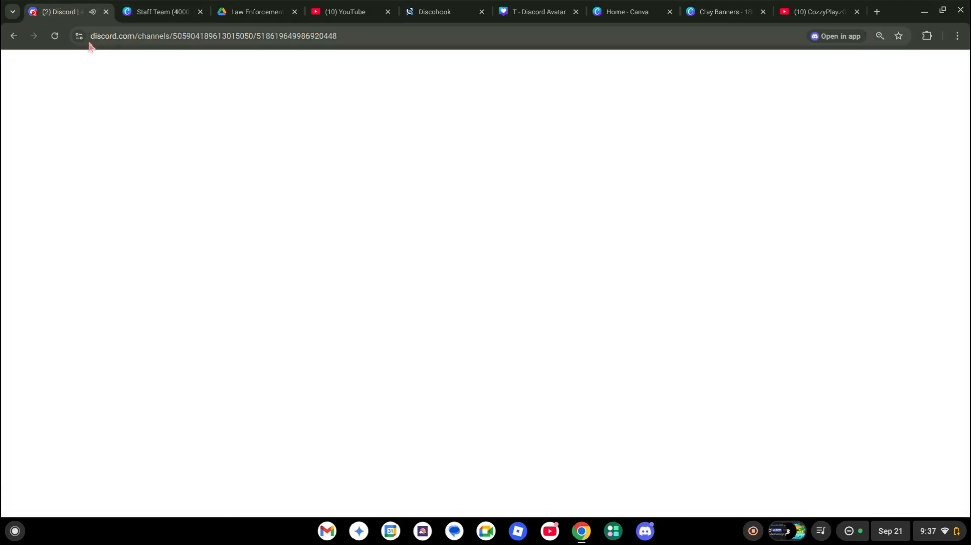
{"action": "scroll", "coordinate": [19, 303], "scroll_direction": "down", "scroll_amount": 4}
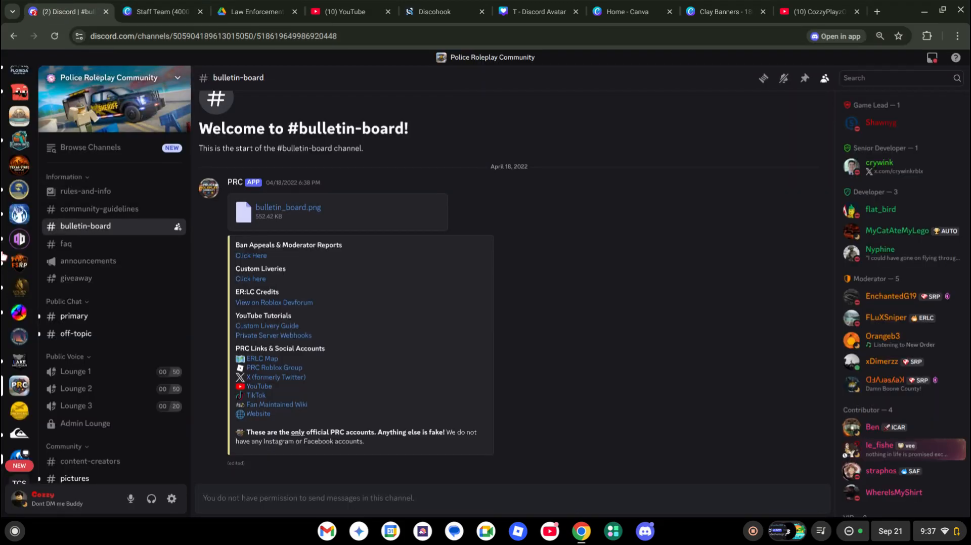
{"action": "left_click", "coordinate": [19, 364]}
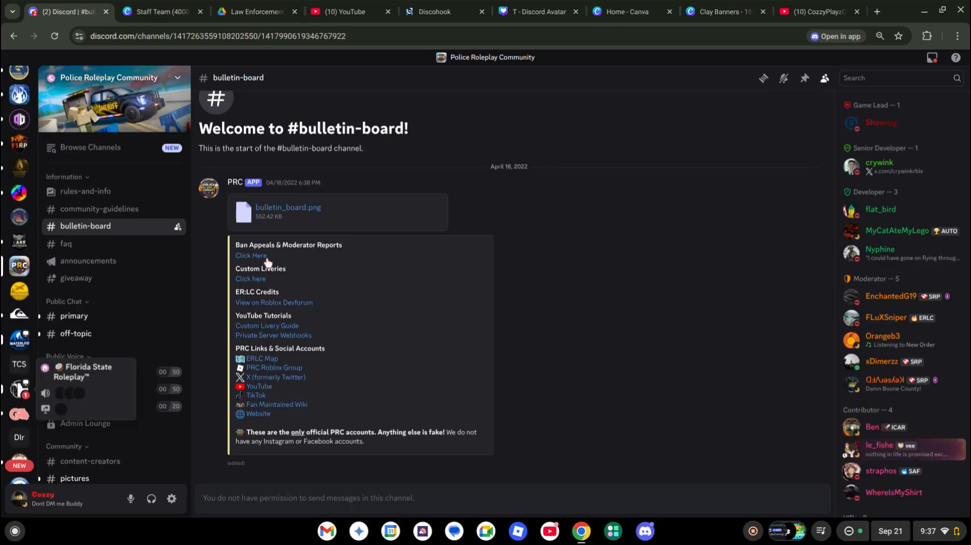
{"action": "left_click", "coordinate": [191, 6]}
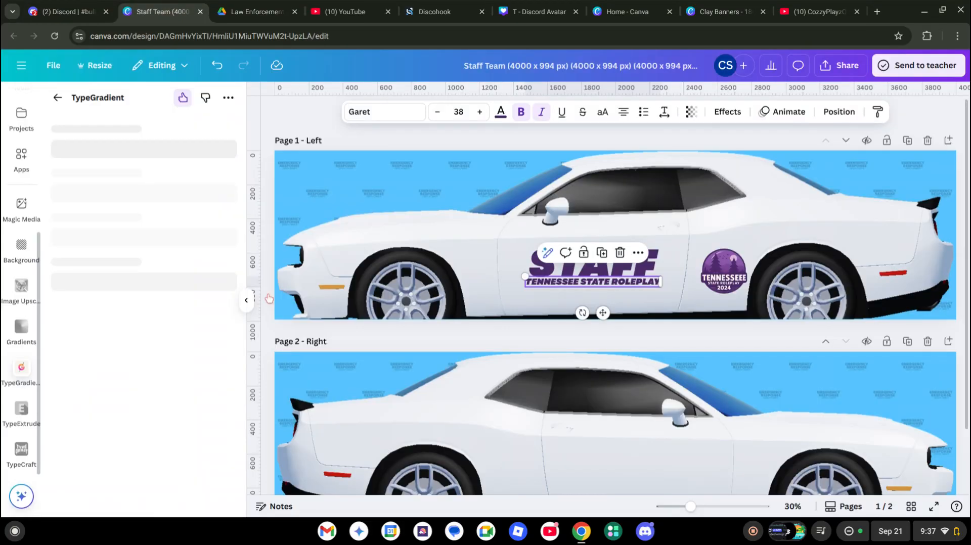
{"action": "left_click", "coordinate": [68, 11]}
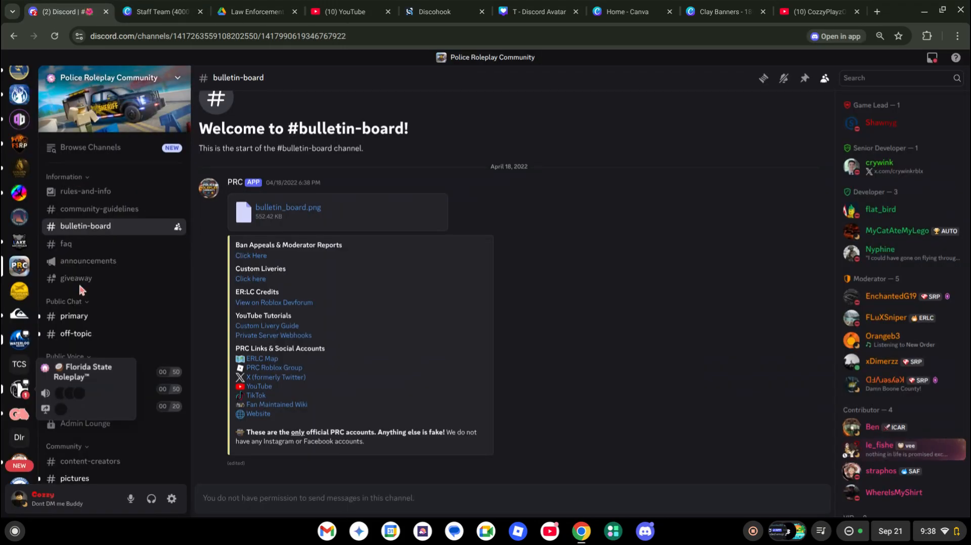
{"action": "scroll", "coordinate": [82, 300], "scroll_direction": "down", "scroll_amount": 5}
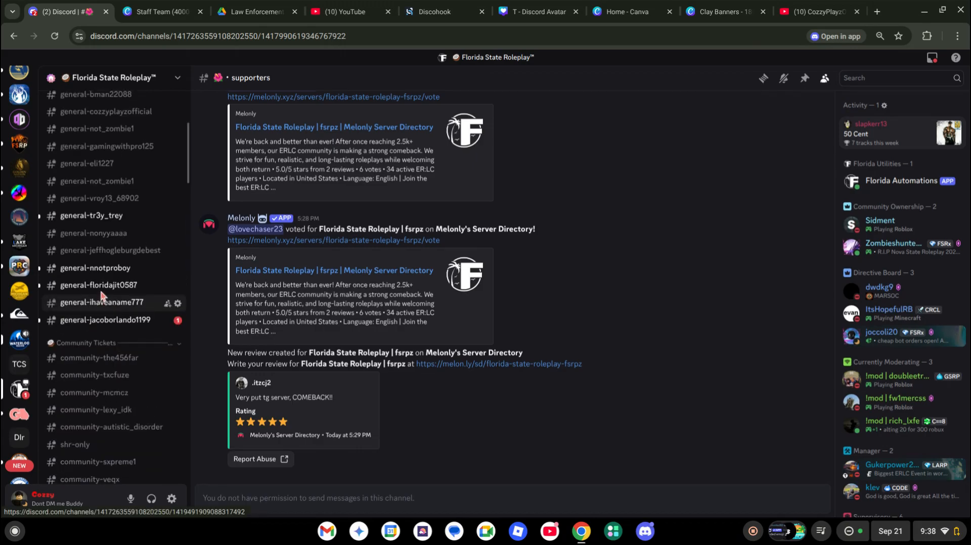
{"action": "scroll", "coordinate": [3, 233], "scroll_direction": "up", "scroll_amount": 5}
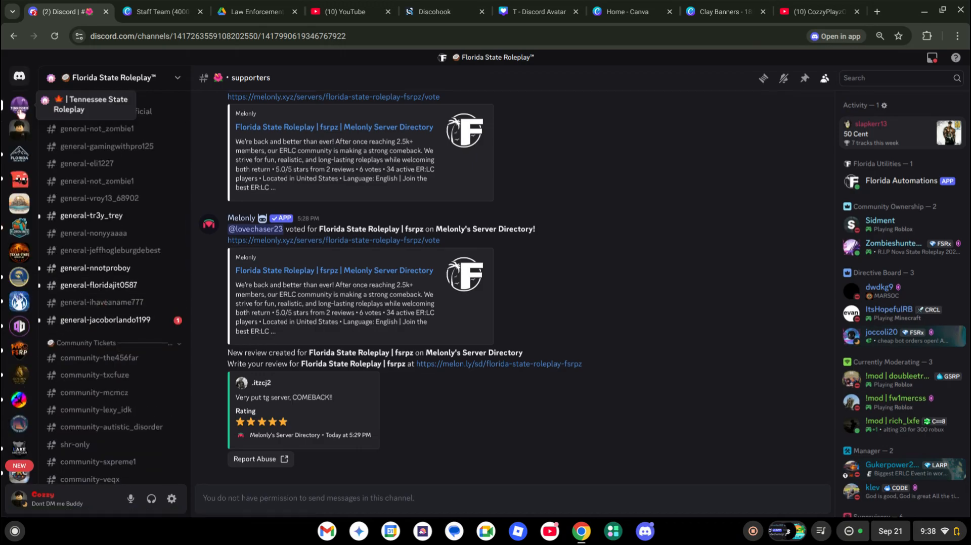
{"action": "left_click", "coordinate": [187, 12]}
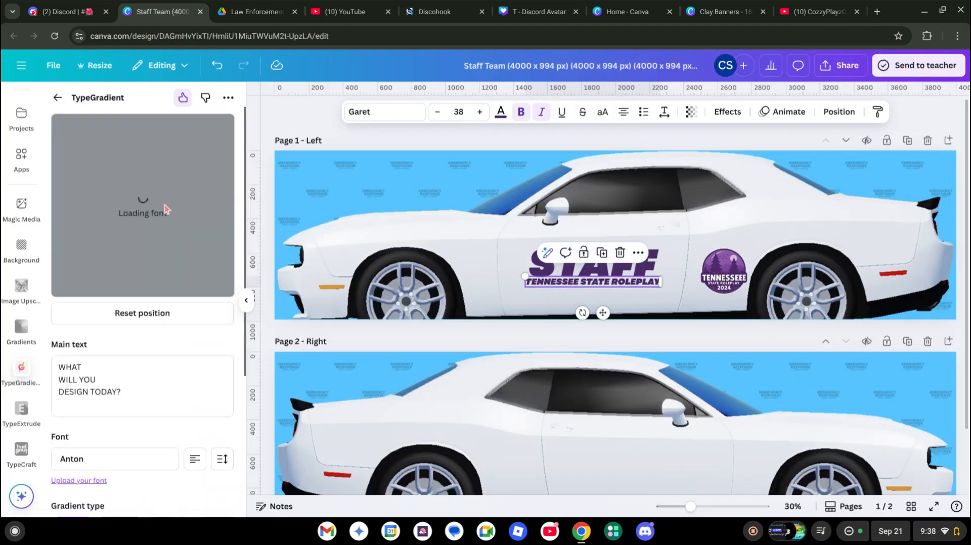
Replace TypeGradient's sample main text with STAFF.
{"action": "left_click", "coordinate": [160, 379]}
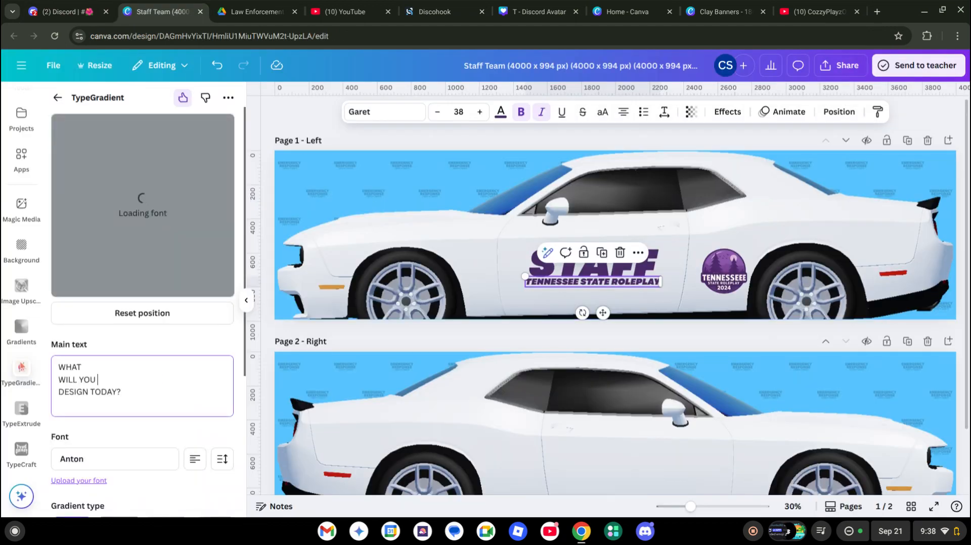
{"action": "left_click_drag", "start_coordinate": [142, 381], "coordinate": [70, 363]}
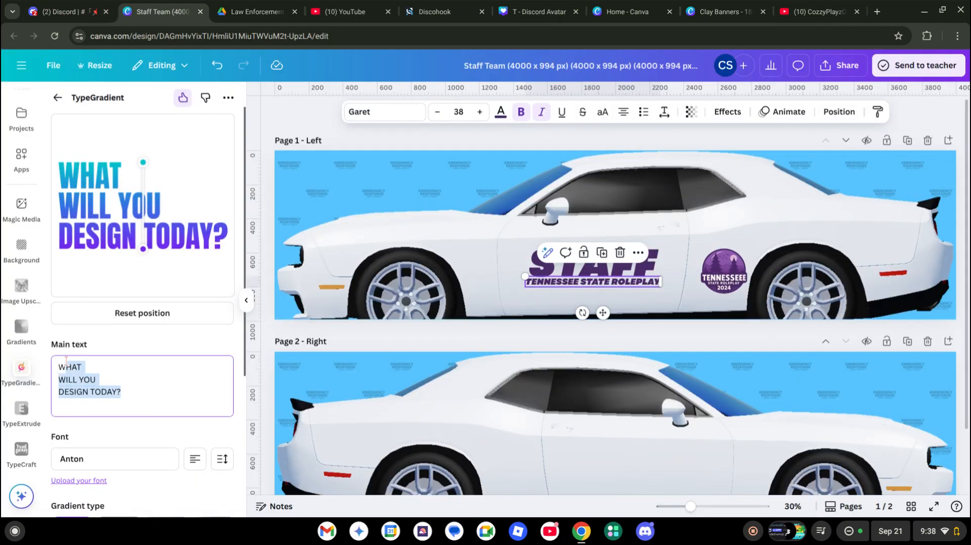
{"action": "key", "text": "BackSpace"}
{"action": "type", "text": "STAFF"}
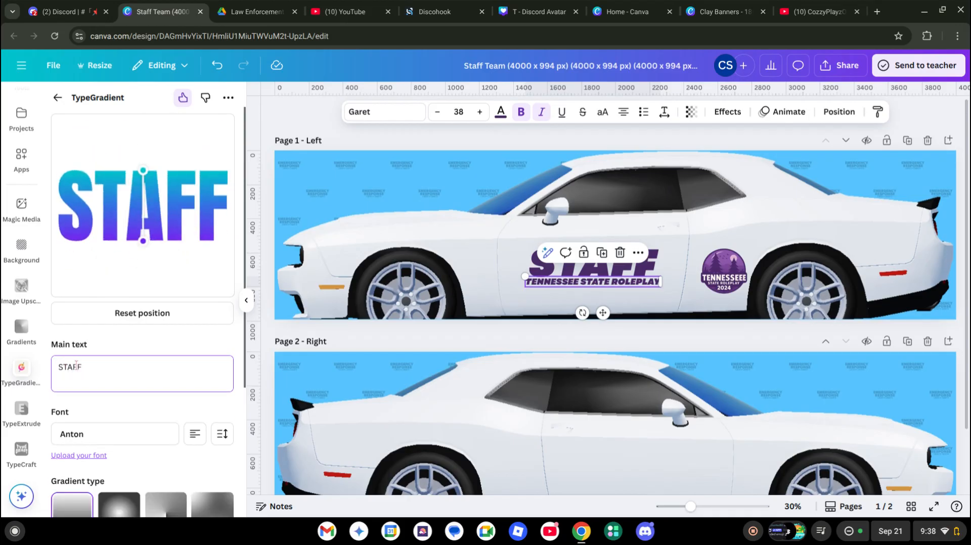
Angle the gradient diagonally, with its start point on the letter A and its end point below the last F.
{"action": "scroll", "coordinate": [169, 289], "scroll_direction": "down", "scroll_amount": 1}
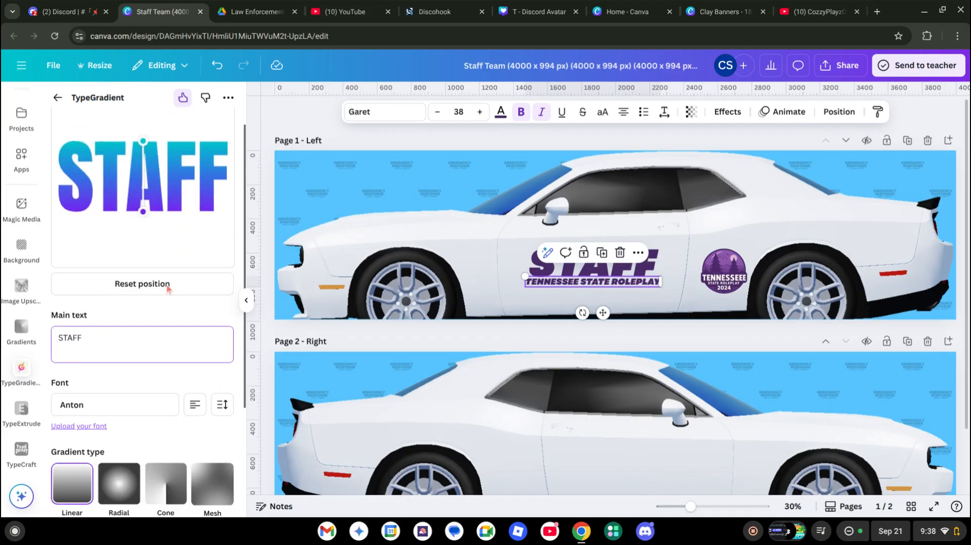
{"action": "scroll", "coordinate": [127, 354], "scroll_direction": "up", "scroll_amount": 1}
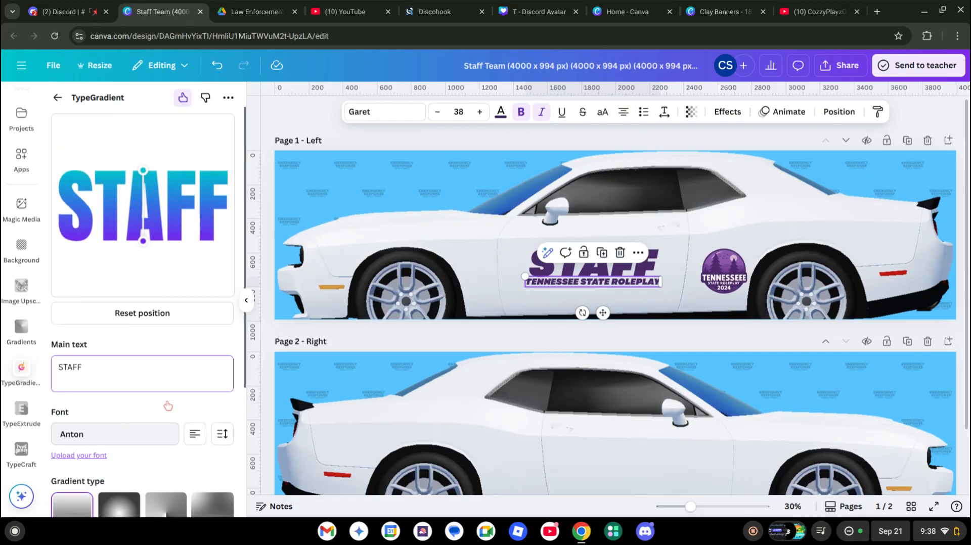
{"action": "left_click_drag", "start_coordinate": [144, 242], "coordinate": [210, 247]}
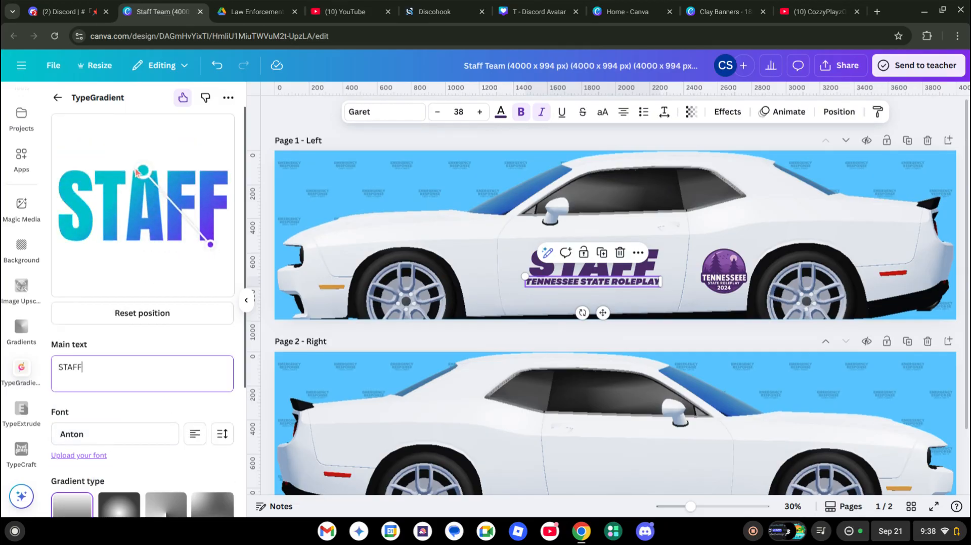
{"action": "left_click_drag", "start_coordinate": [137, 173], "coordinate": [145, 209]}
Delete the blue middle colour stop from the STAFF gradient.
{"action": "scroll", "coordinate": [145, 210], "scroll_direction": "down", "scroll_amount": 3}
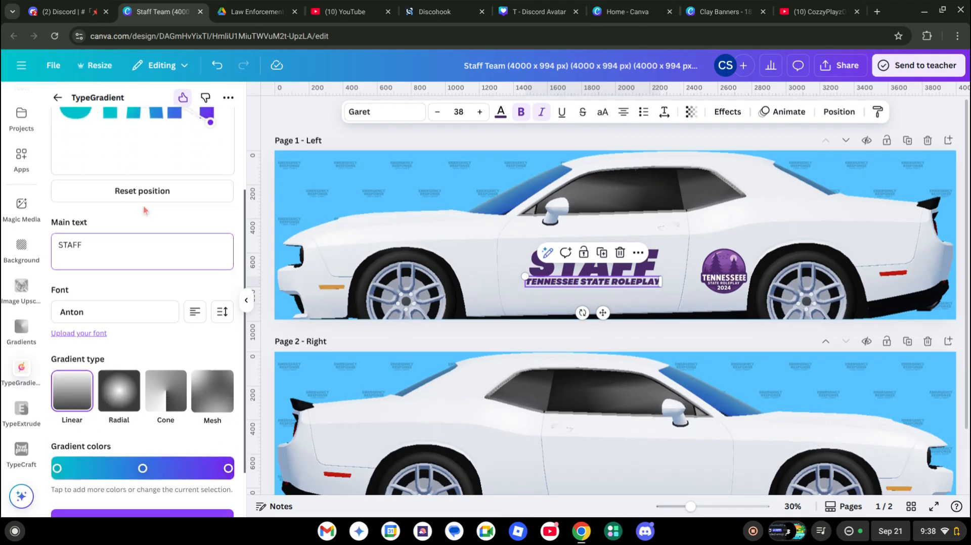
{"action": "scroll", "coordinate": [145, 210], "scroll_direction": "down", "scroll_amount": 2}
{"action": "left_click", "coordinate": [142, 404]}
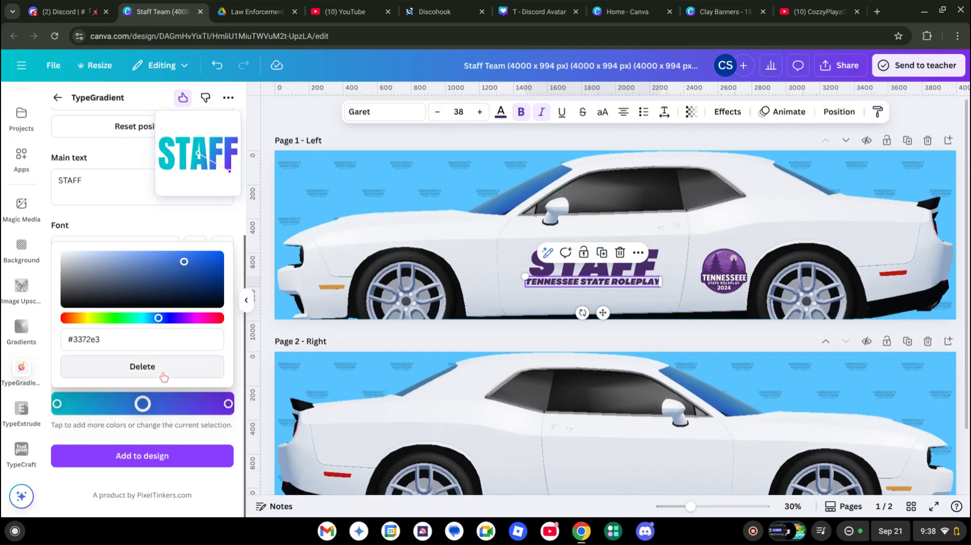
{"action": "left_click", "coordinate": [142, 366]}
Set the gradient's end colour to light purple #b484fe.
{"action": "left_click", "coordinate": [228, 405]}
{"action": "left_click", "coordinate": [134, 306]}
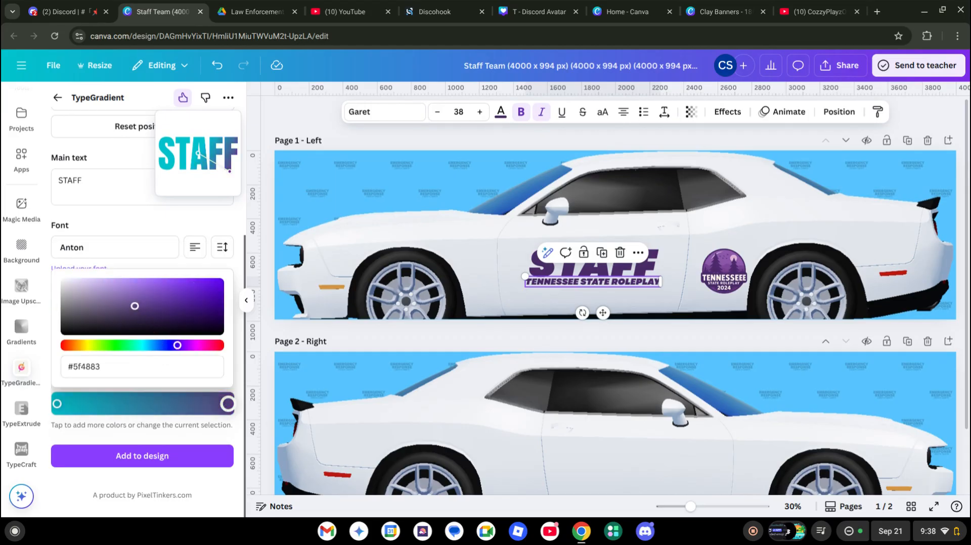
{"action": "left_click_drag", "start_coordinate": [136, 323], "coordinate": [139, 284]}
Add a red colour stop near the start of the gradient and delete the teal start stop.
{"action": "left_click", "coordinate": [57, 405]}
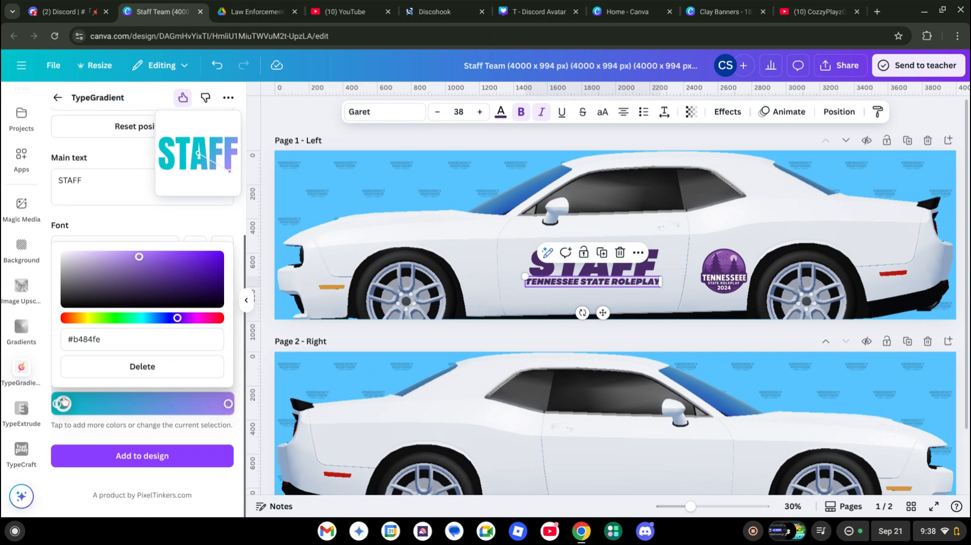
{"action": "left_click", "coordinate": [67, 318]}
{"action": "left_click_drag", "start_coordinate": [94, 297], "coordinate": [270, 230]}
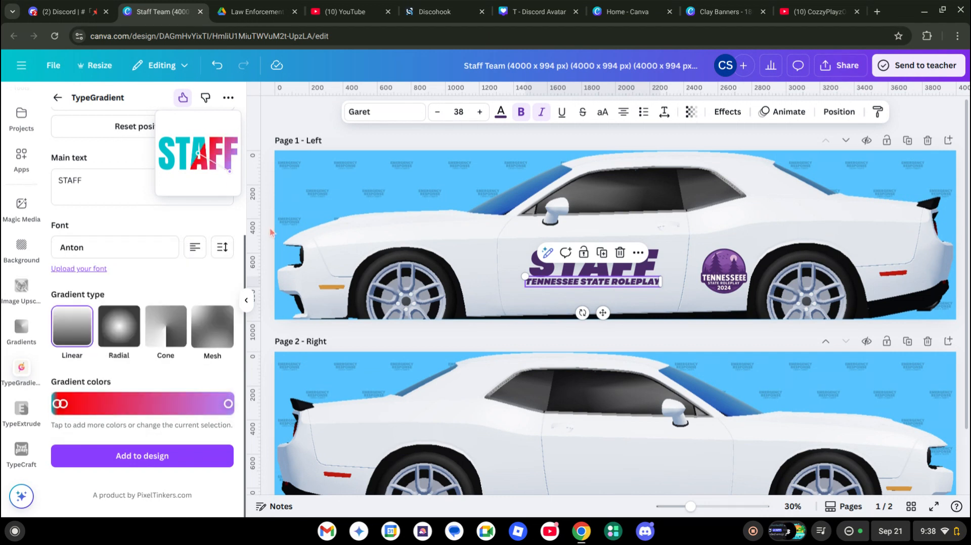
{"action": "left_click", "coordinate": [59, 405]}
{"action": "left_click", "coordinate": [94, 373]}
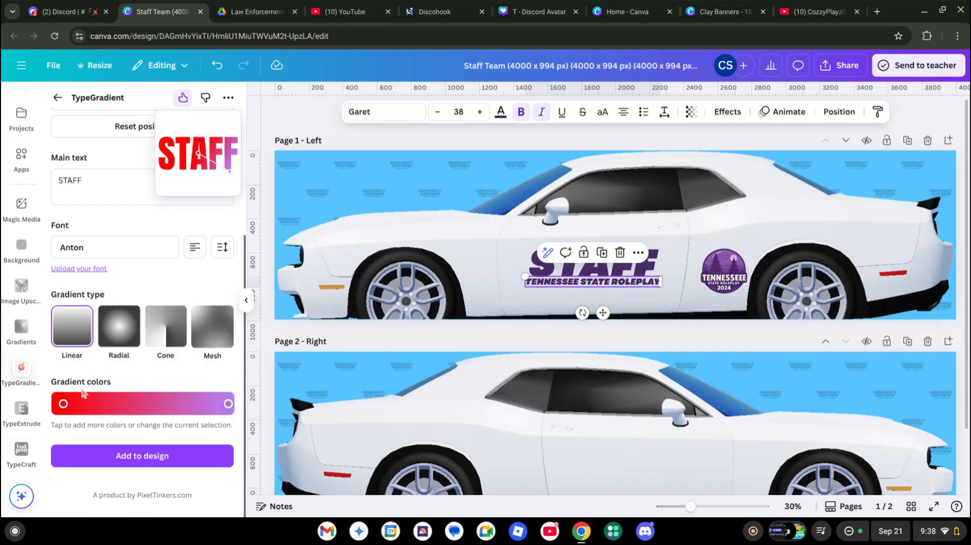
Set the gradient's end colour to dark grey #353535 and shift its start point slightly left on the lettering.
{"action": "left_click", "coordinate": [228, 403]}
{"action": "left_click_drag", "start_coordinate": [160, 326], "coordinate": [66, 321]}
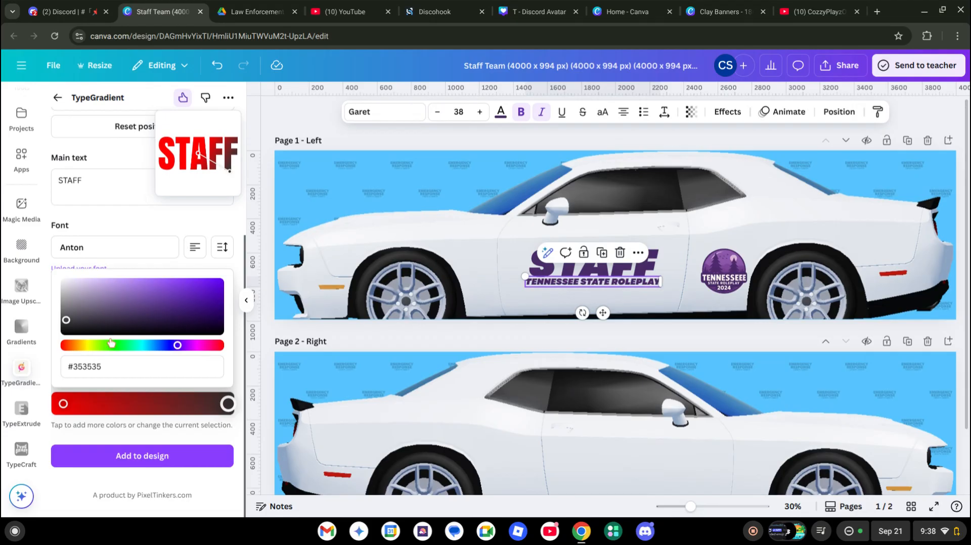
{"action": "left_click", "coordinate": [155, 439]}
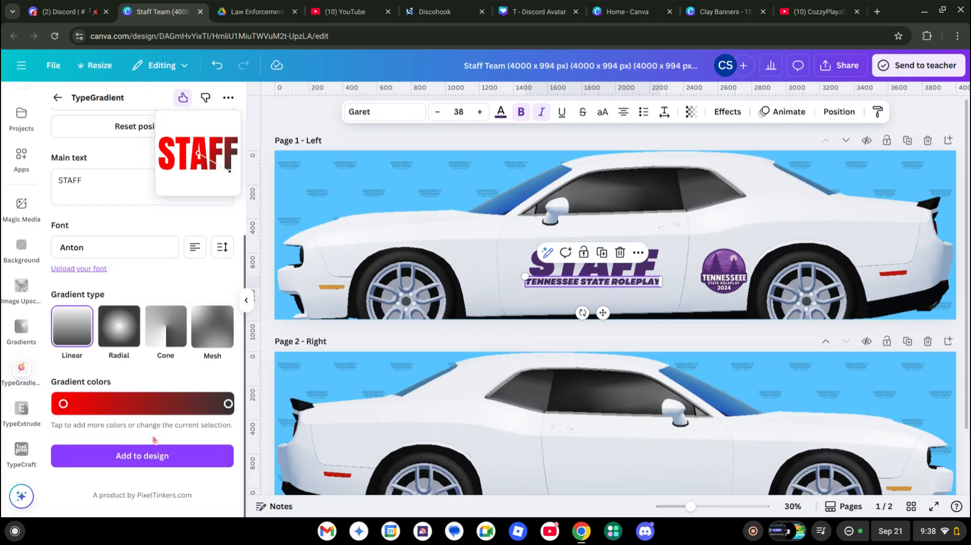
{"action": "scroll", "coordinate": [155, 381], "scroll_direction": "up", "scroll_amount": 4}
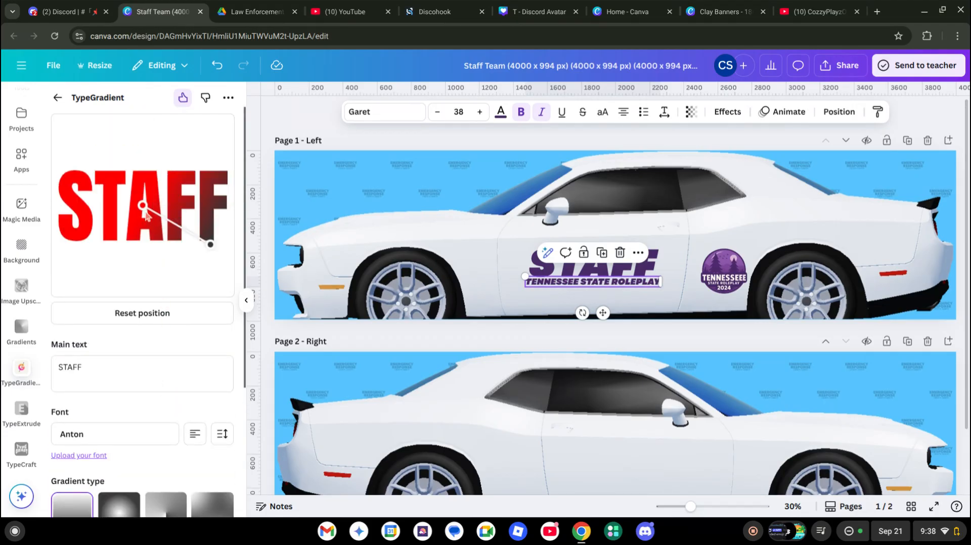
{"action": "mouse_move", "coordinate": [146, 215]}
{"action": "left_mouse_down"}
{"action": "mouse_move", "coordinate": [75, 200]}
{"action": "mouse_move", "coordinate": [134, 214]}
{"action": "left_mouse_up"}
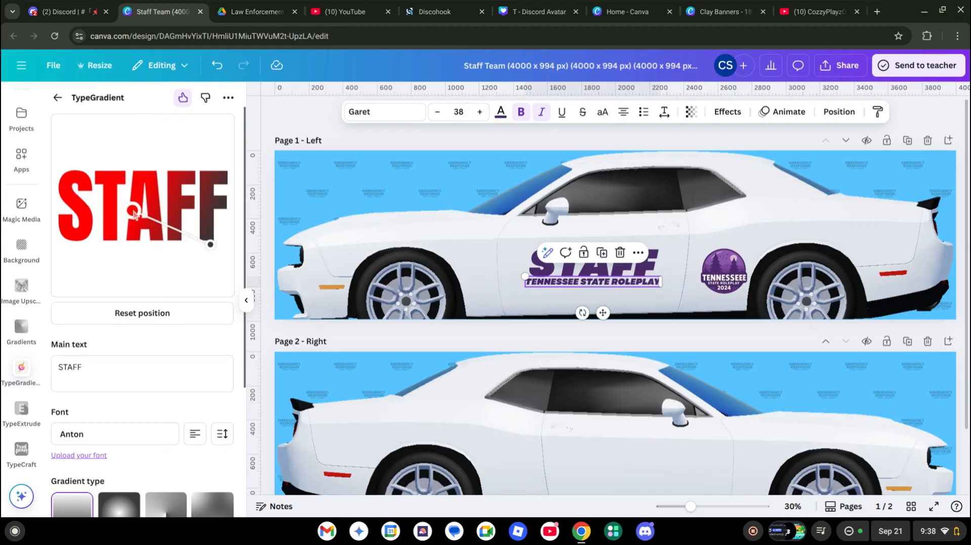
Add the red-to-grey STAFF lettering to the Left page and place it over the purple STAFF text.
{"action": "scroll", "coordinate": [188, 409], "scroll_direction": "down", "scroll_amount": 4}
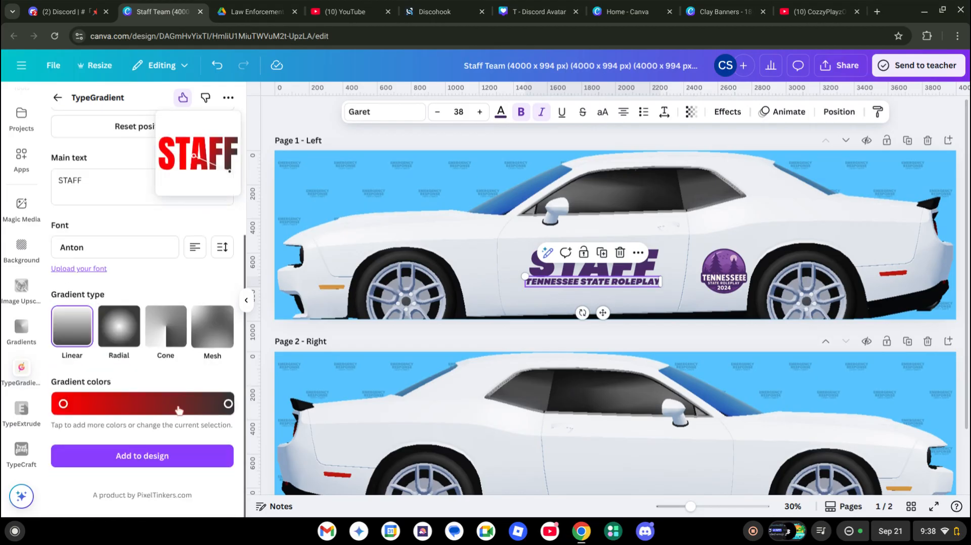
{"action": "left_click", "coordinate": [126, 452]}
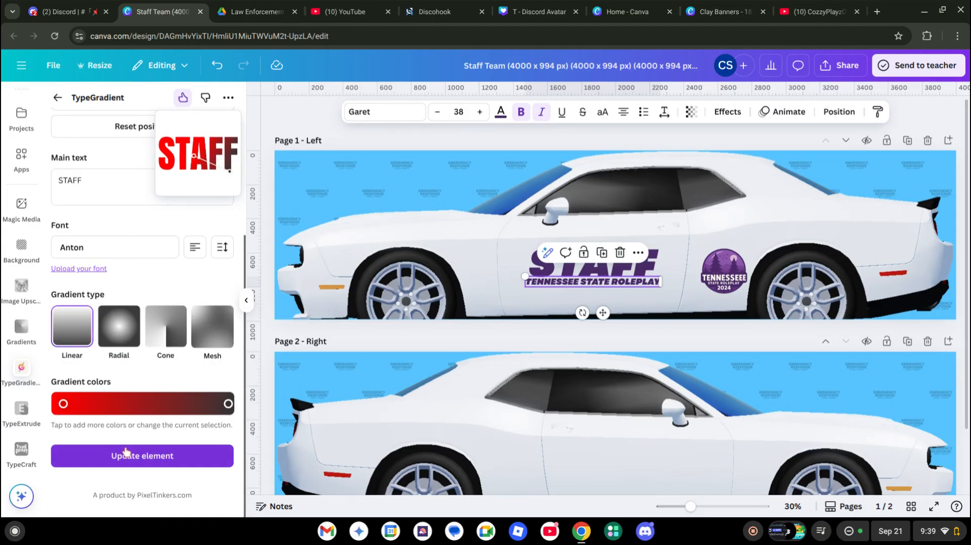
{"action": "left_click_drag", "start_coordinate": [623, 219], "coordinate": [570, 236]}
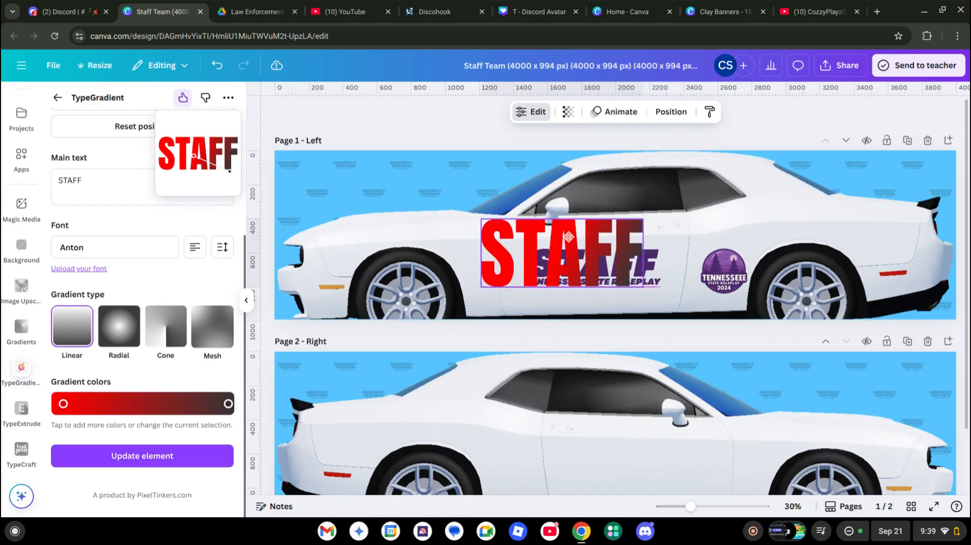
Search the fonts available for the gradient STAFF lettering for Garet.
{"action": "scroll", "coordinate": [101, 313], "scroll_direction": "up", "scroll_amount": 3}
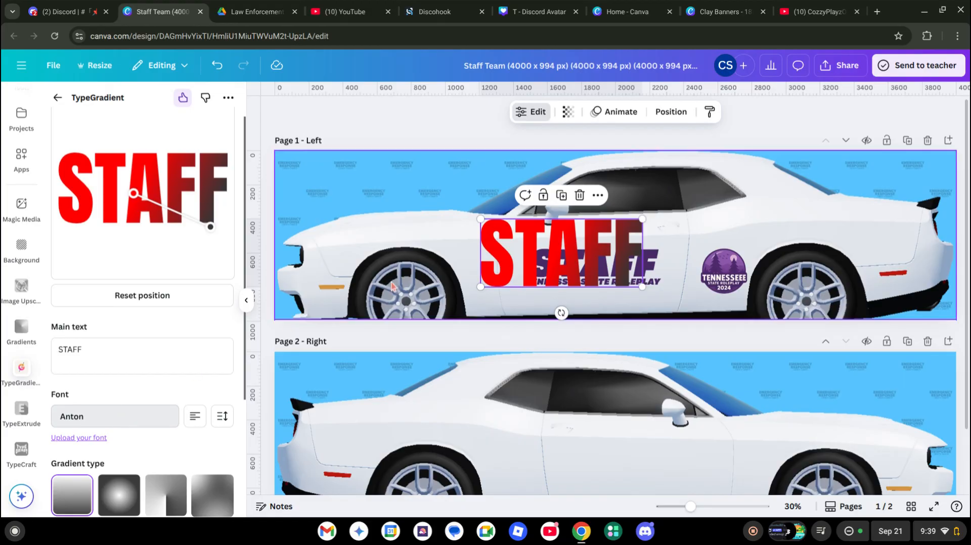
{"action": "left_click", "coordinate": [125, 416]}
{"action": "left_click", "coordinate": [87, 176]}
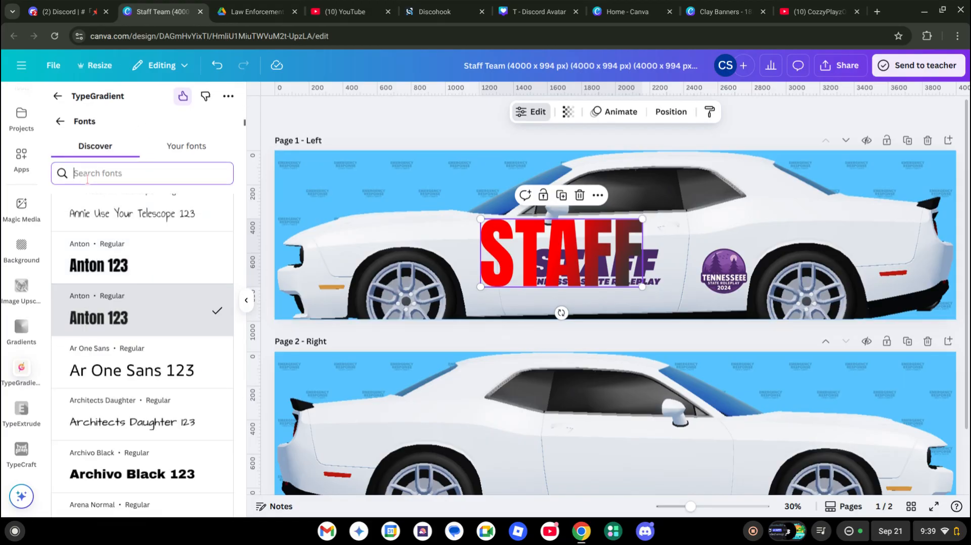
{"action": "type", "text": "g"}
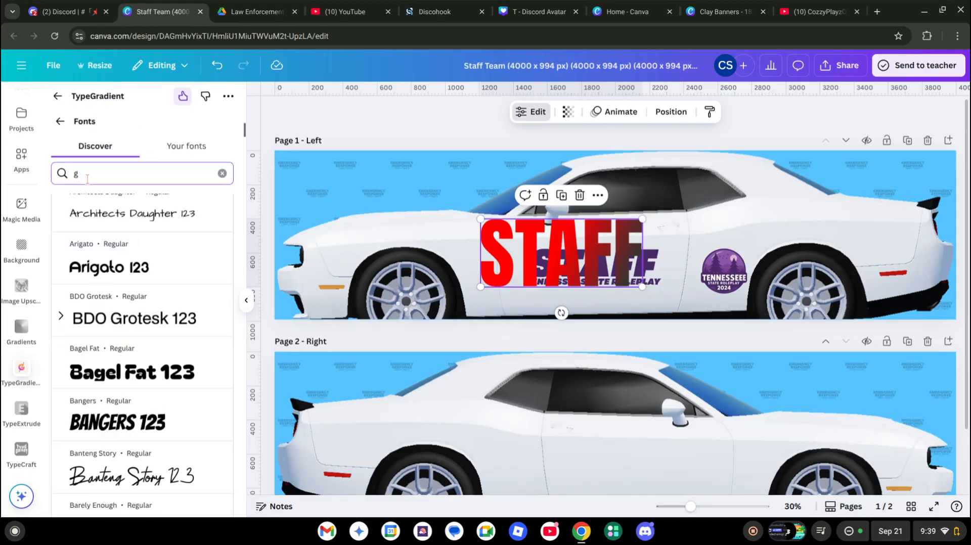
{"action": "type", "text": "aret"}
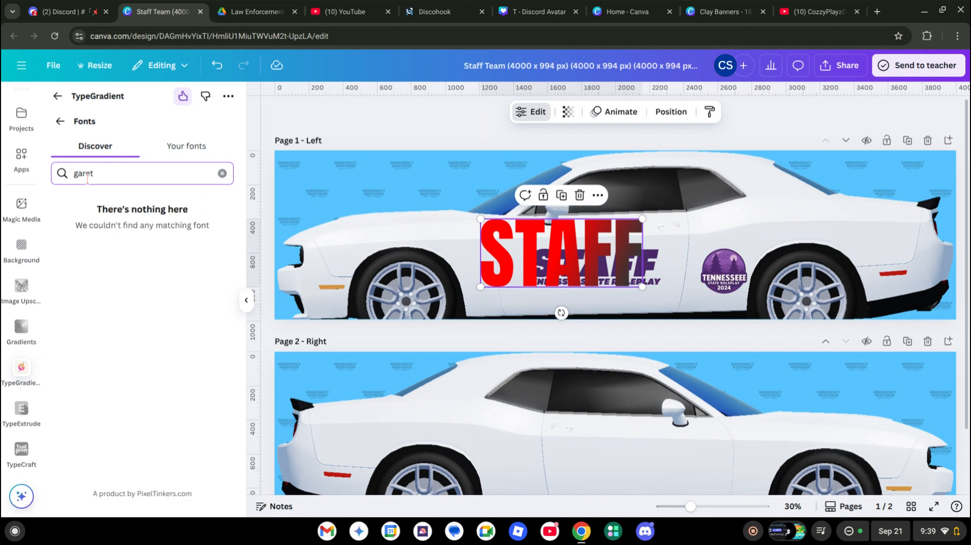
{"action": "key", "text": "BackSpace"}
{"action": "key", "text": "BackSpace"}
{"action": "type", "text": "a"}
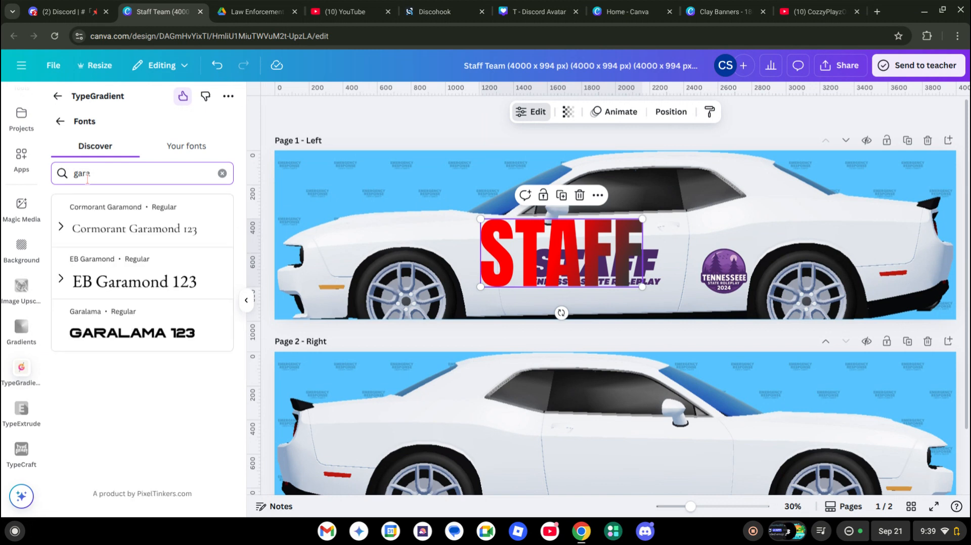
{"action": "key", "text": "BackSpace"}
{"action": "scroll", "coordinate": [156, 263], "scroll_direction": "down", "scroll_amount": 2}
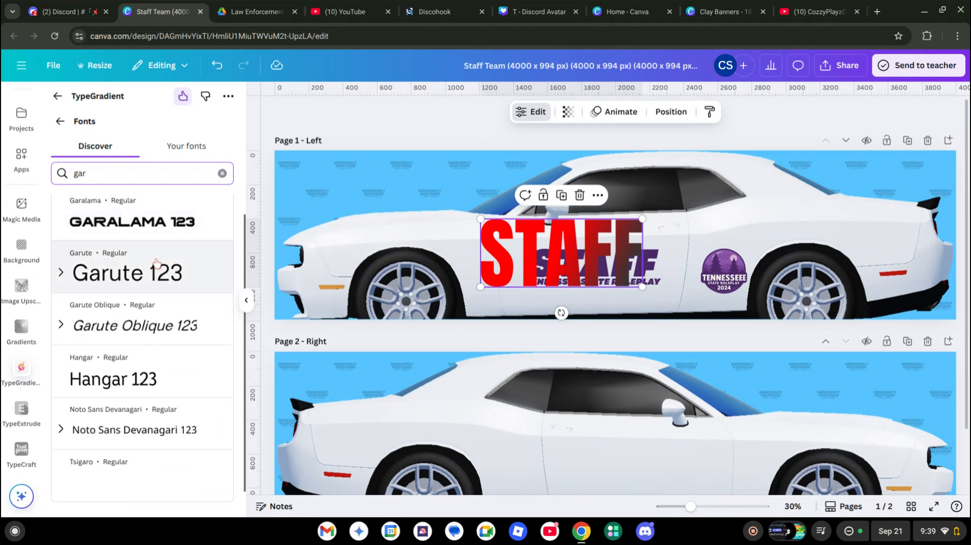
{"action": "scroll", "coordinate": [160, 260], "scroll_direction": "up", "scroll_amount": 4}
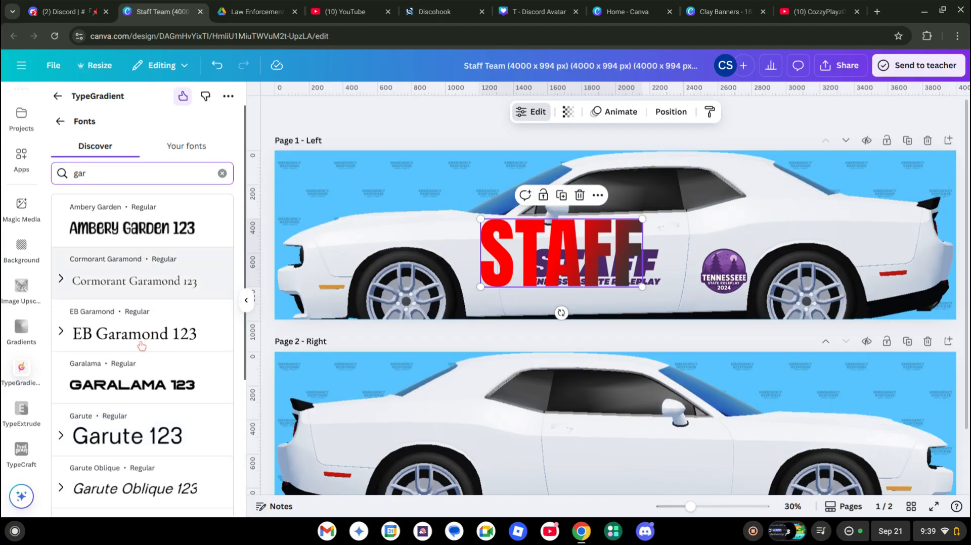
Search the fonts for Montserrat and set the STAFF lettering to its Black weight.
{"action": "key", "text": "BackSpace"}
{"action": "key", "text": "BackSpace"}
{"action": "key", "text": "BackSpace"}
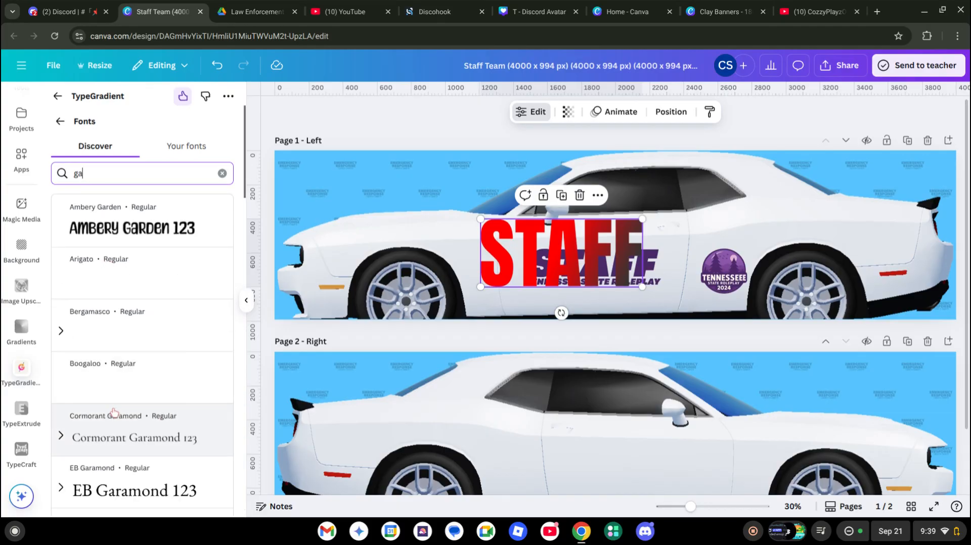
{"action": "type", "text": "mont"}
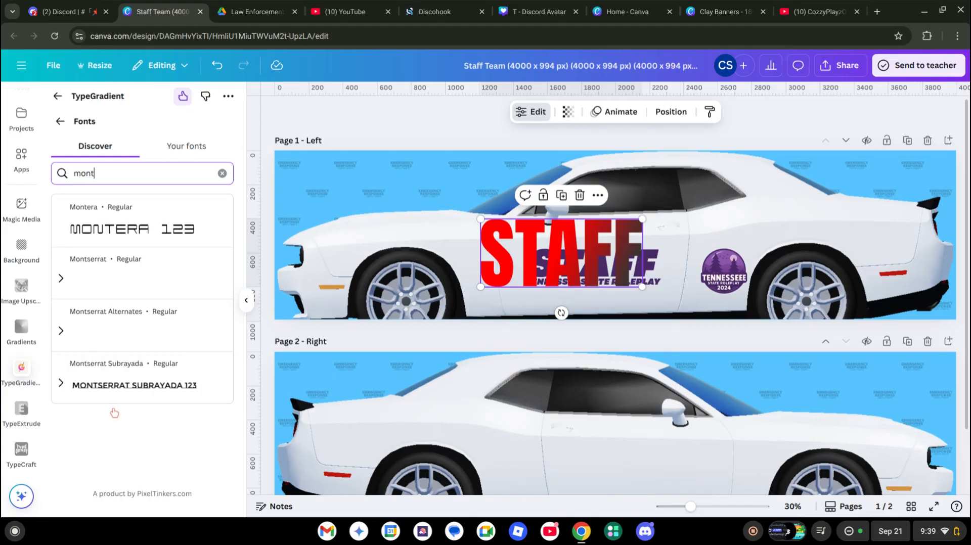
{"action": "left_click", "coordinate": [62, 281]}
{"action": "scroll", "coordinate": [65, 289], "scroll_direction": "down", "scroll_amount": 4}
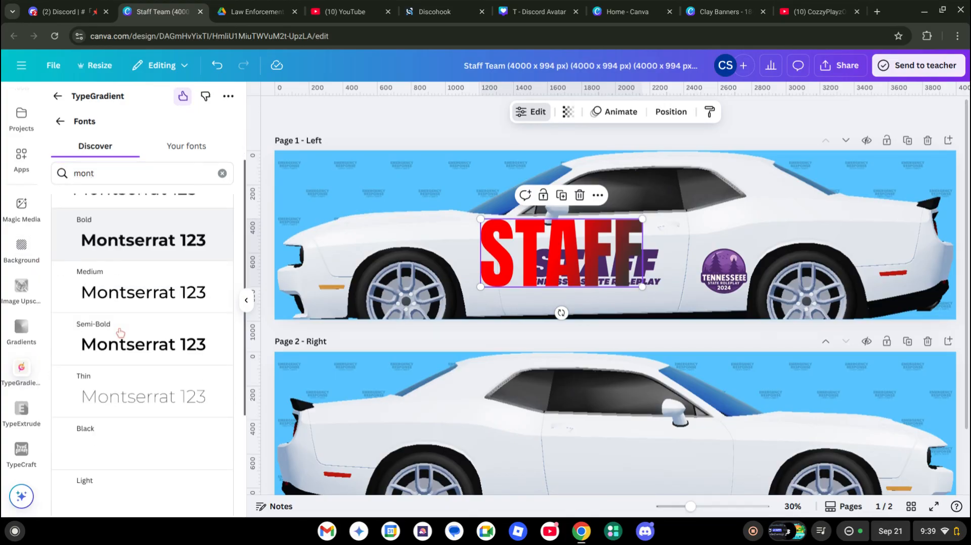
{"action": "left_click", "coordinate": [136, 335]}
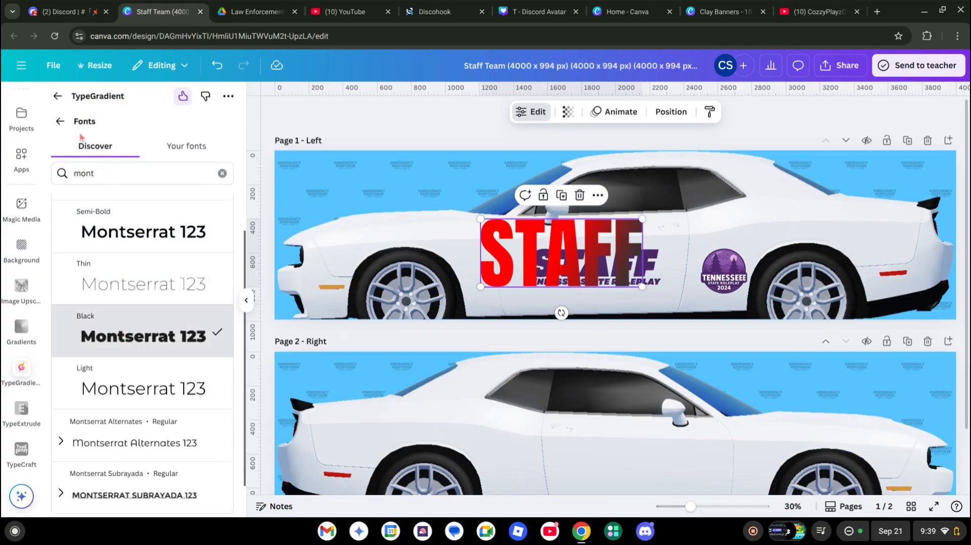
{"action": "left_click", "coordinate": [60, 122]}
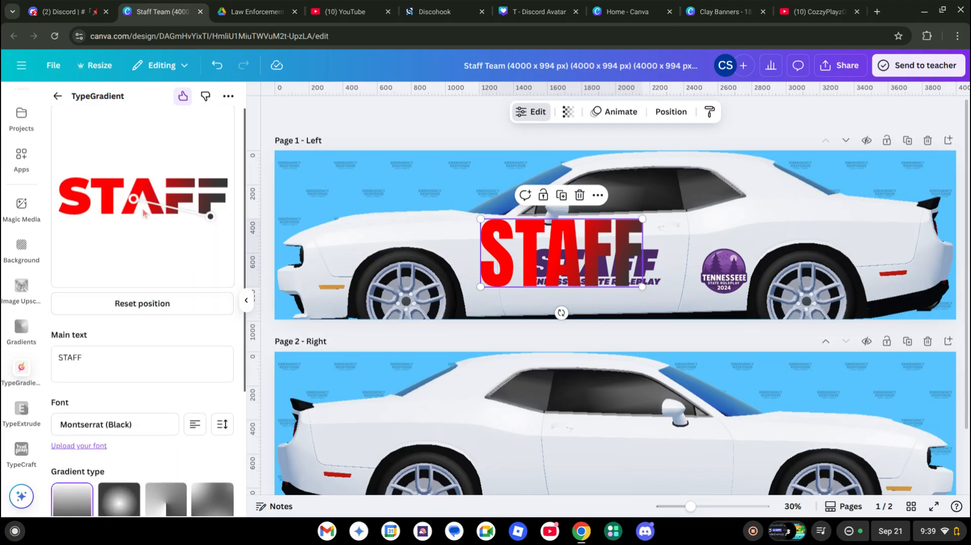
Centre the alignment of the STAFF lettering and set its line height to 1.6.
{"action": "scroll", "coordinate": [145, 234], "scroll_direction": "down", "scroll_amount": 1}
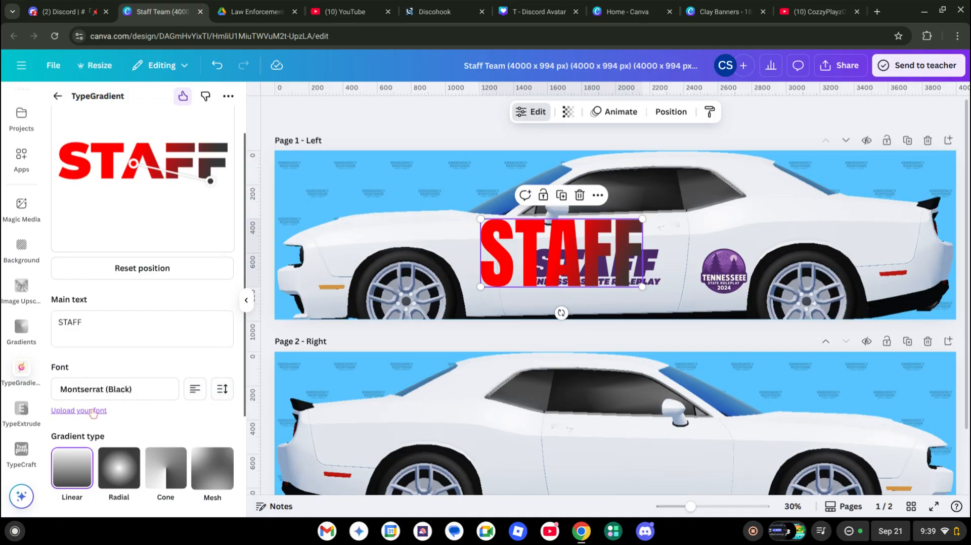
{"action": "scroll", "coordinate": [94, 414], "scroll_direction": "down", "scroll_amount": 3}
{"action": "scroll", "coordinate": [93, 414], "scroll_direction": "up", "scroll_amount": 4}
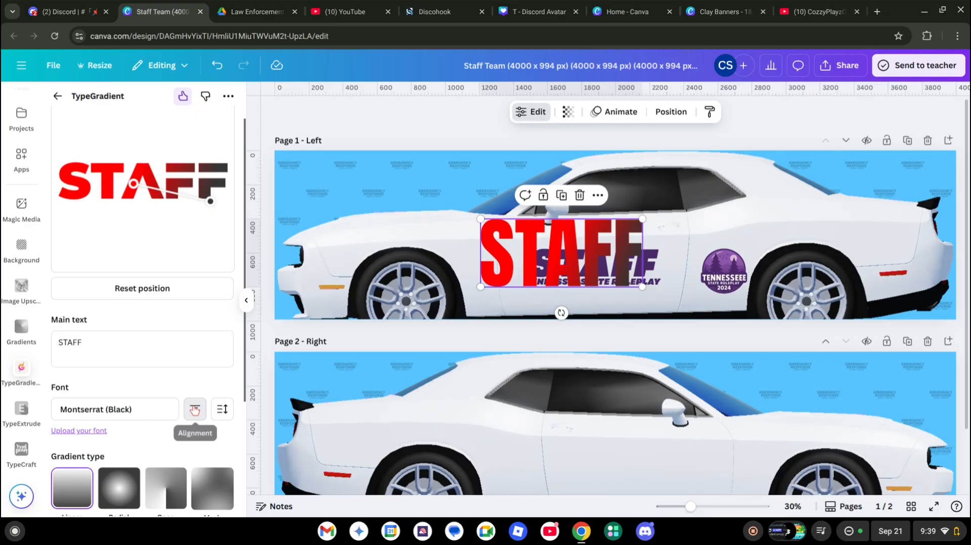
{"action": "left_click", "coordinate": [230, 414]}
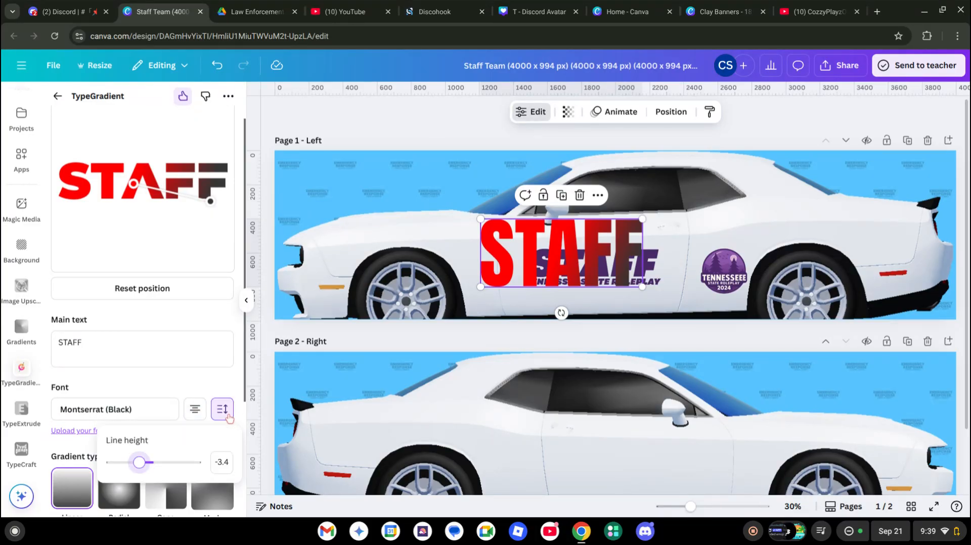
{"action": "left_click_drag", "start_coordinate": [139, 463], "coordinate": [162, 490]}
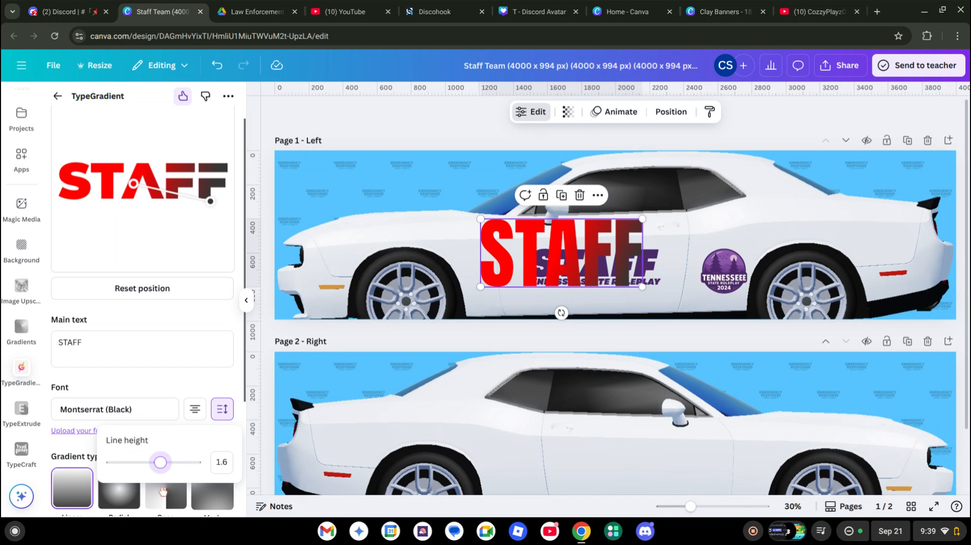
{"action": "left_click", "coordinate": [90, 388]}
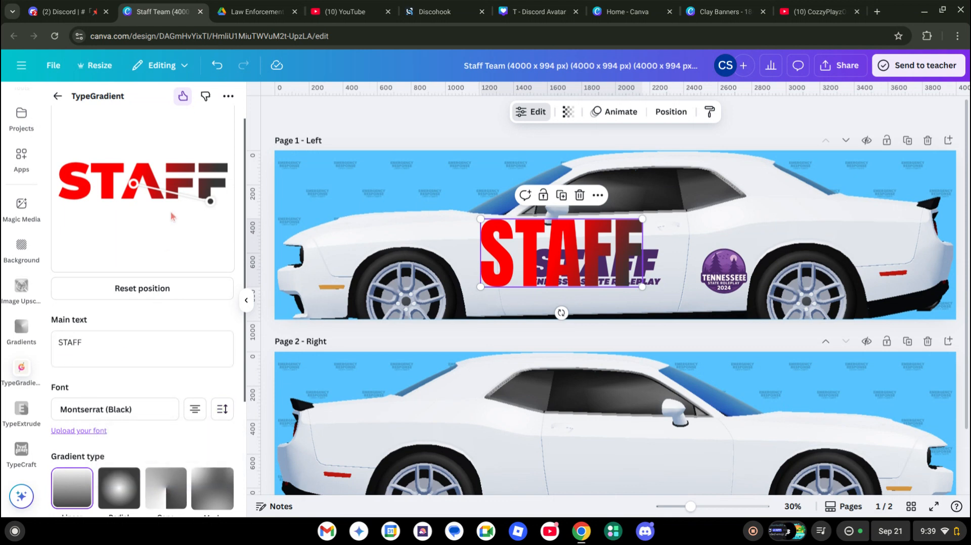
Shift the gradient's start point slightly left and update the STAFF lettering on the Left page.
{"action": "left_click_drag", "start_coordinate": [135, 185], "coordinate": [129, 188]}
{"action": "scroll", "coordinate": [104, 410], "scroll_direction": "down", "scroll_amount": 3}
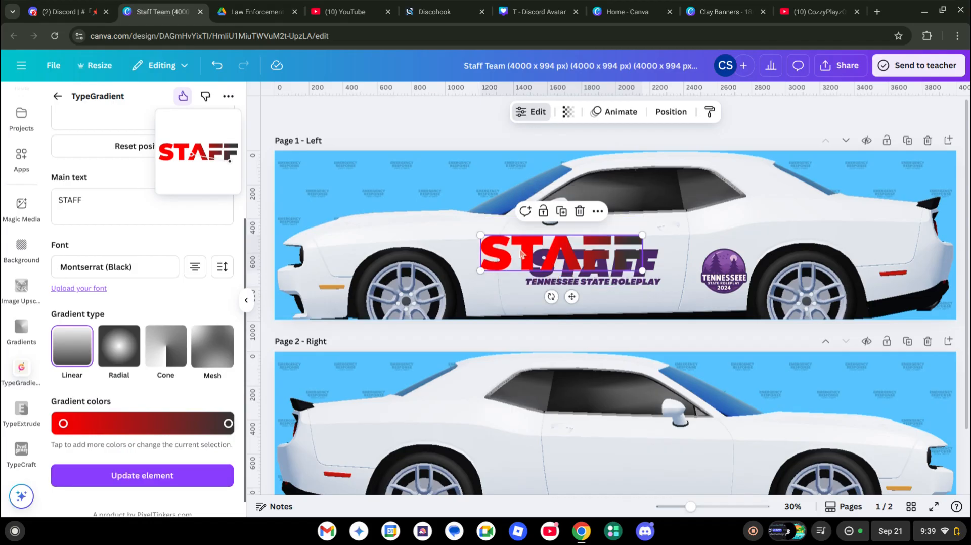
Delete the purple STAFF text on the Left page and place the red-to-grey STAFF lettering just above the server name.
{"action": "left_click_drag", "start_coordinate": [535, 251], "coordinate": [623, 253]}
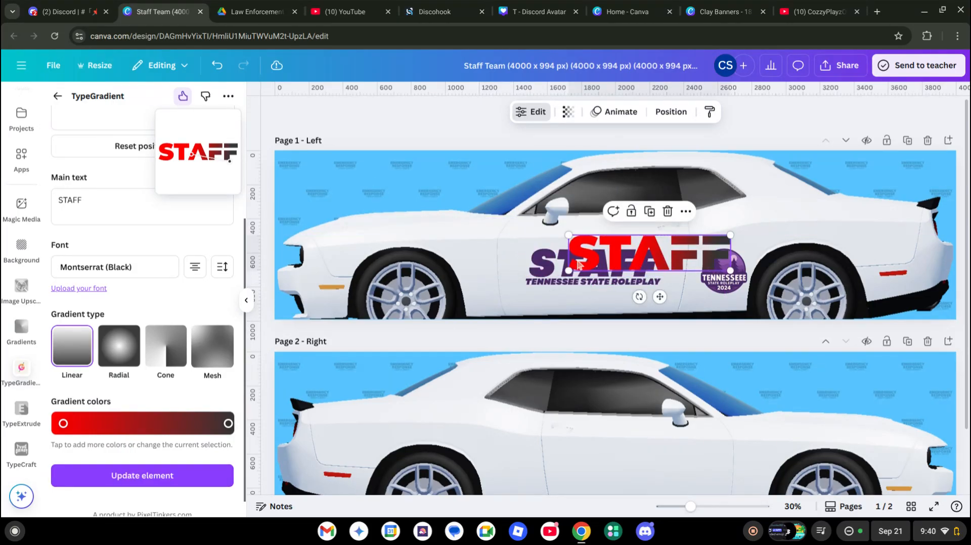
{"action": "left_click", "coordinate": [546, 267]}
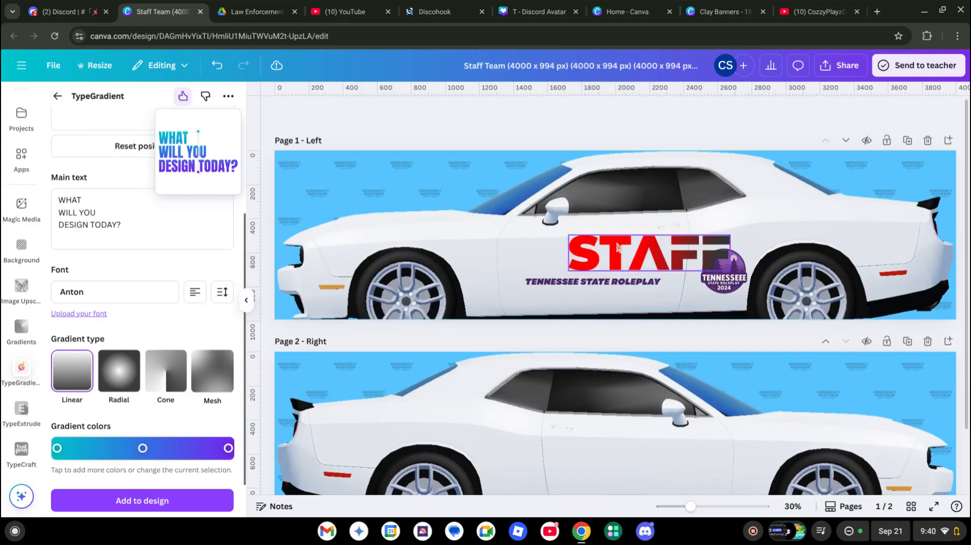
{"action": "left_click_drag", "start_coordinate": [618, 243], "coordinate": [559, 249]}
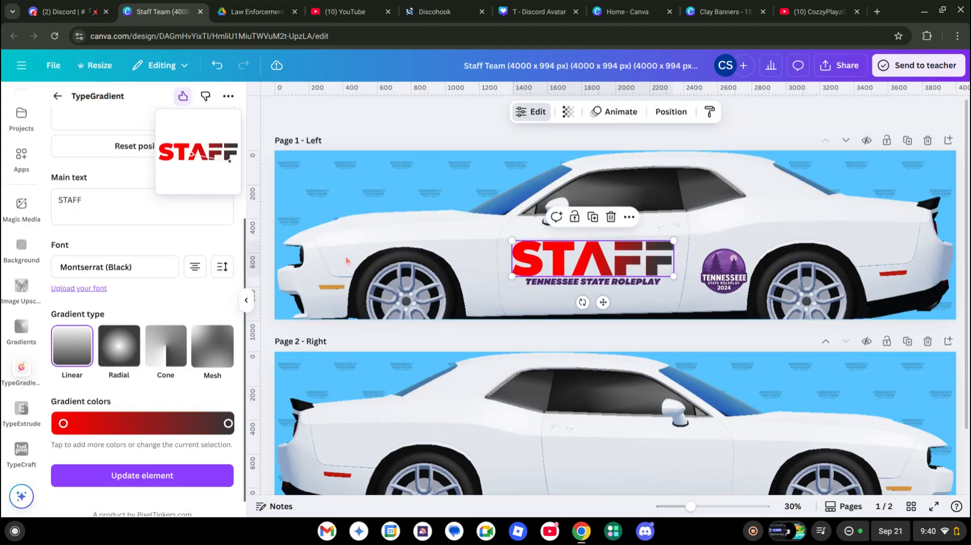
Change the gradient lettering's text to TENNESSEE STATE ROLEPLAY and update it on the Left page.
{"action": "triple_click", "coordinate": [77, 378]}
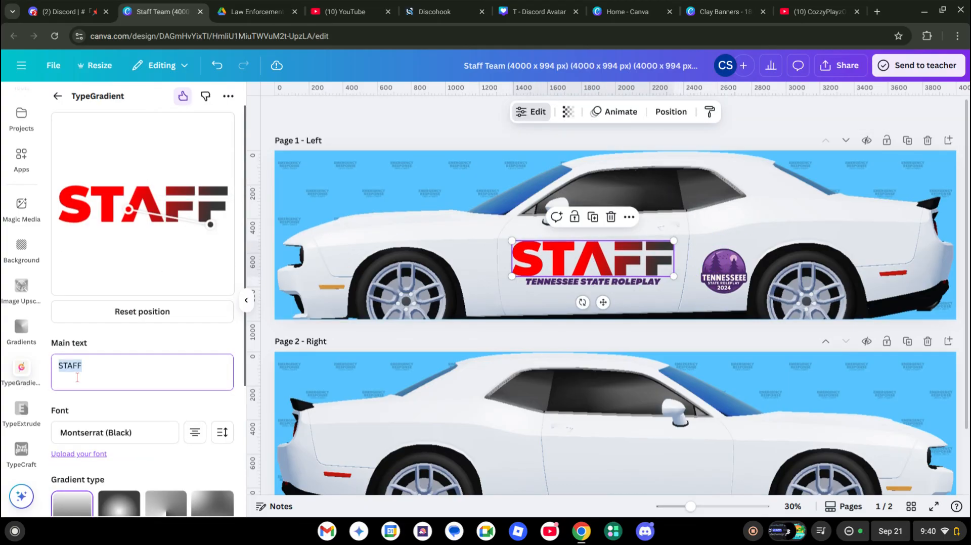
{"action": "type", "text": "Tennes"}
{"action": "key", "text": "BackSpace"}
{"action": "key", "text": "BackSpace"}
{"action": "key", "text": "BackSpace"}
{"action": "key", "text": "BackSpace"}
{"action": "key", "text": "BackSpace"}
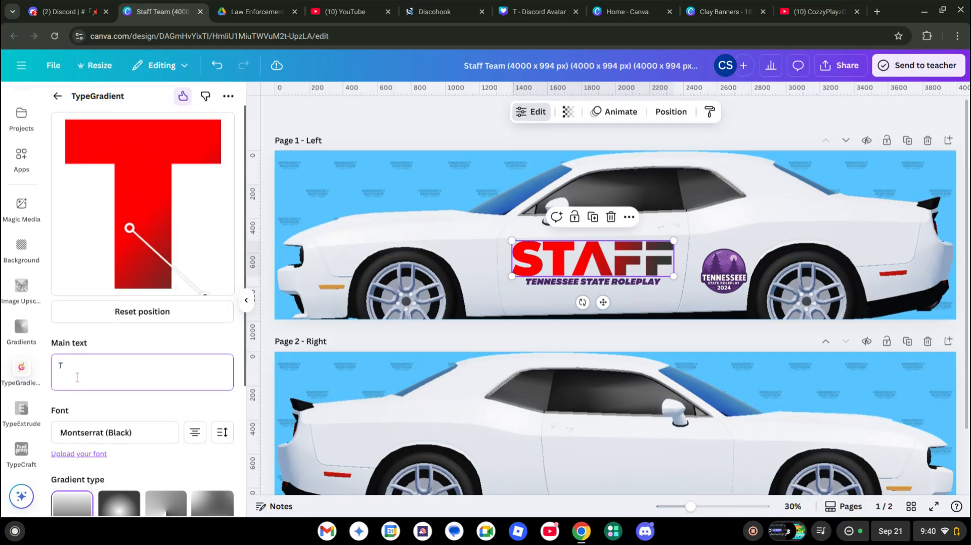
{"action": "type", "text": "ENNESSEE S"}
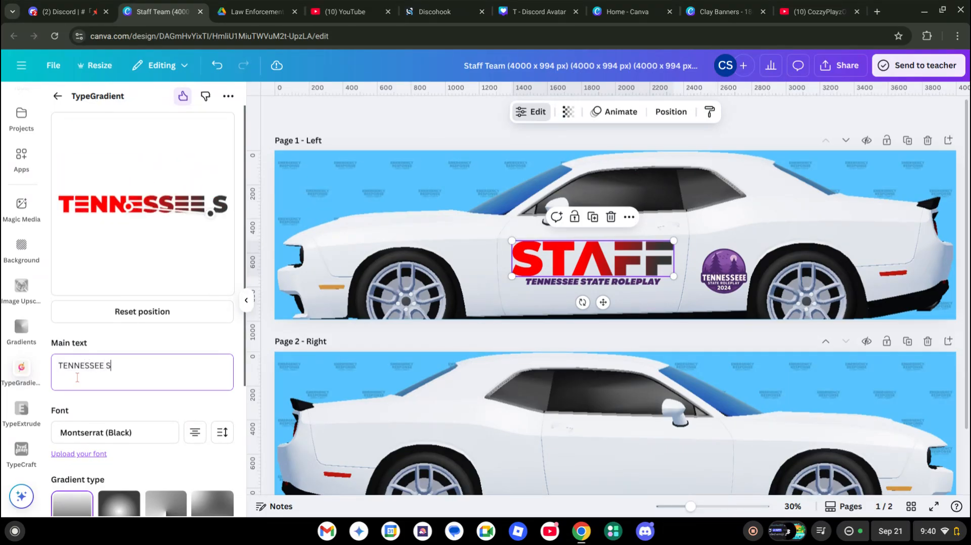
{"action": "type", "text": "TATE ROLEPLAY"}
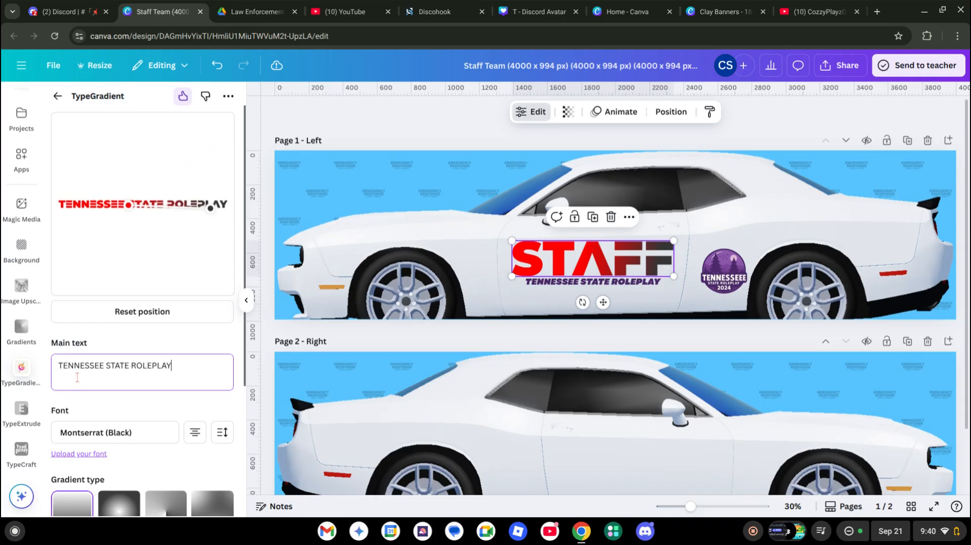
{"action": "scroll", "coordinate": [152, 430], "scroll_direction": "down", "scroll_amount": 4}
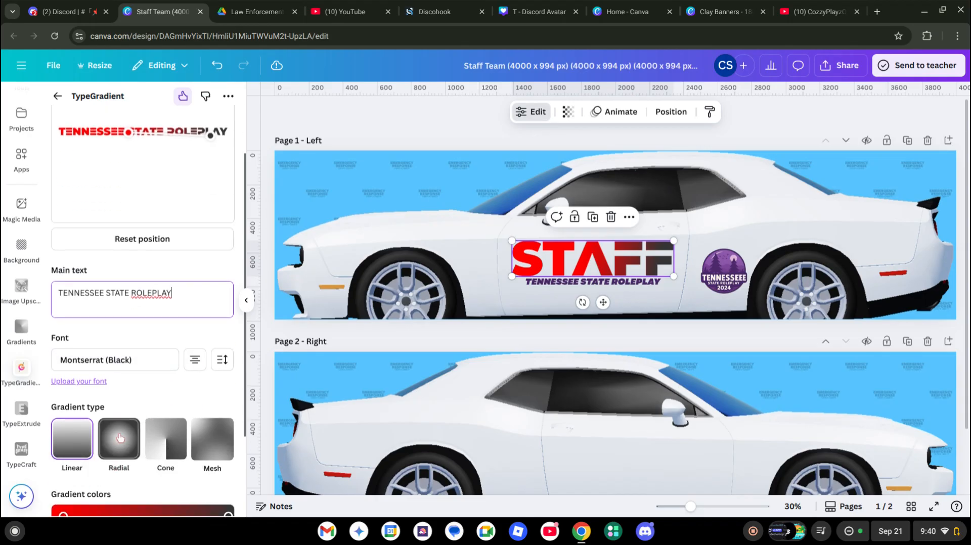
{"action": "left_click", "coordinate": [129, 456]}
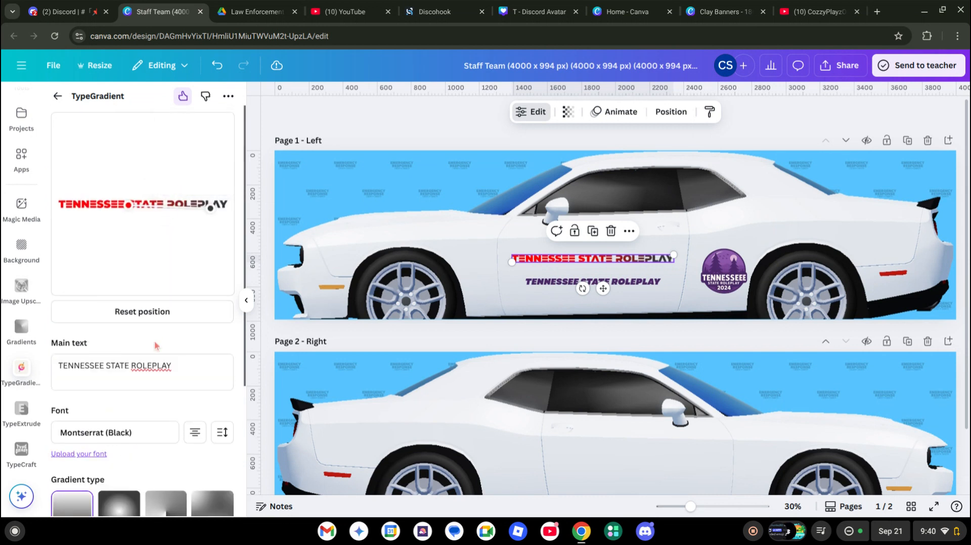
Change the gradient lettering's text back to STAFF and update it on the Left page.
{"action": "left_click", "coordinate": [139, 373]}
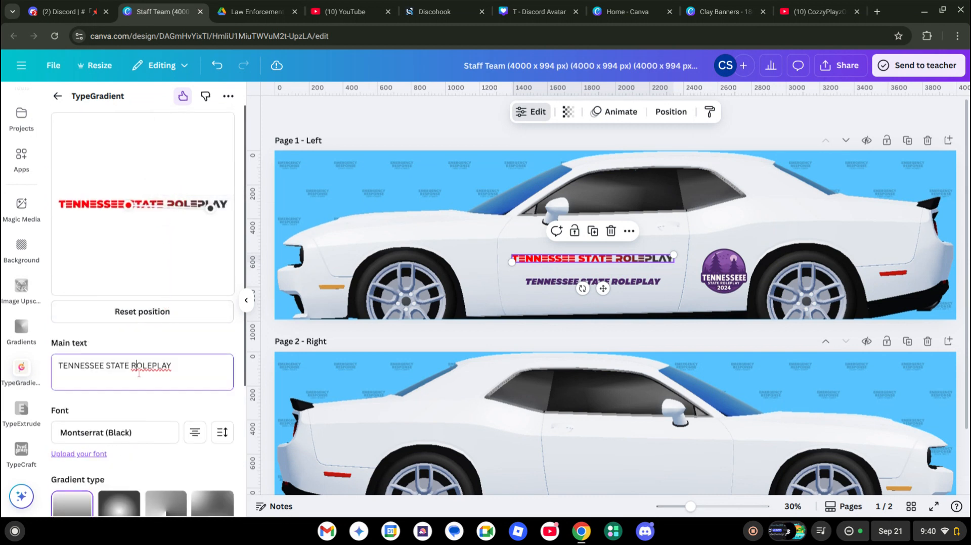
{"action": "key", "text": "ctrl+a"}
{"action": "type", "text": "STAFF"}
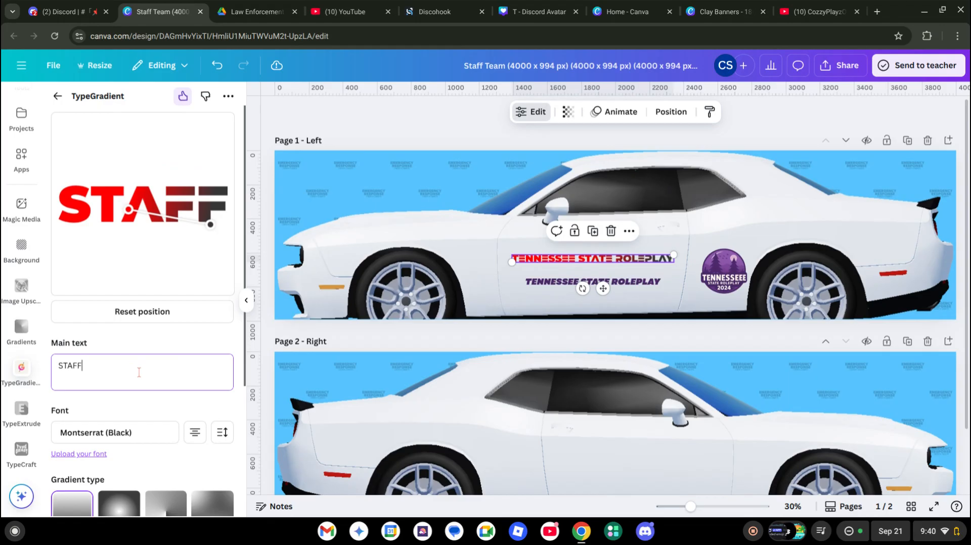
{"action": "scroll", "coordinate": [212, 400], "scroll_direction": "down", "scroll_amount": 4}
{"action": "left_click", "coordinate": [143, 454]}
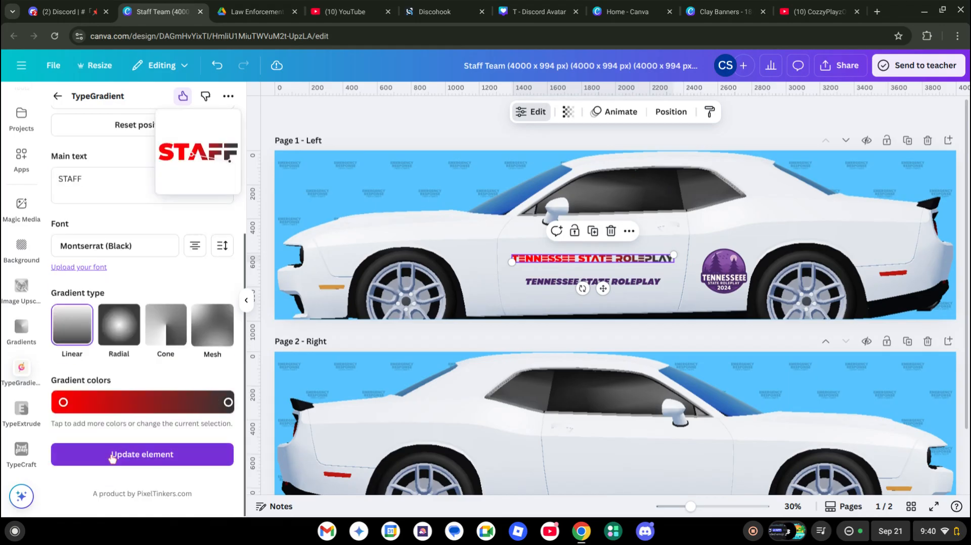
Reset the STAFF gradient's position and extend its end point straight down well below the letters.
{"action": "scroll", "coordinate": [192, 403], "scroll_direction": "up", "scroll_amount": 4}
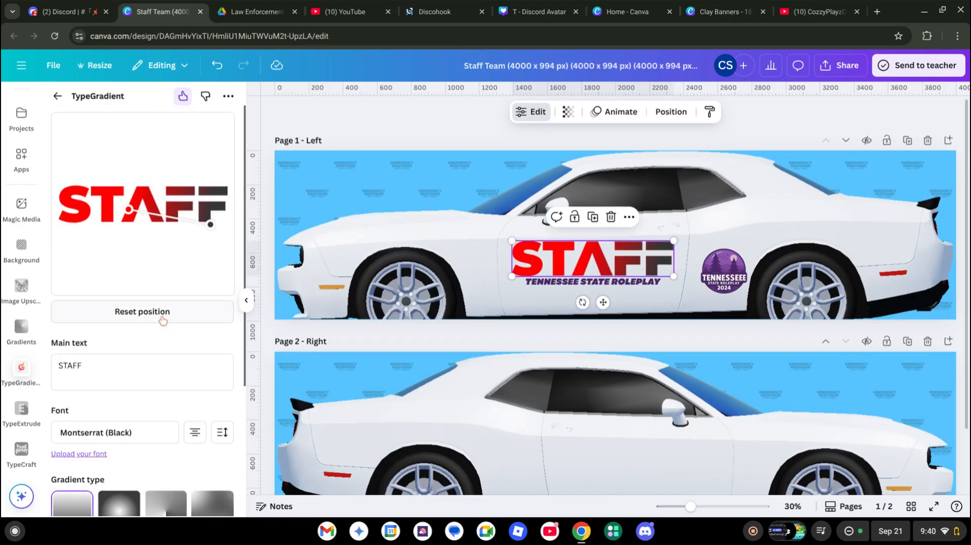
{"action": "left_click", "coordinate": [144, 306]}
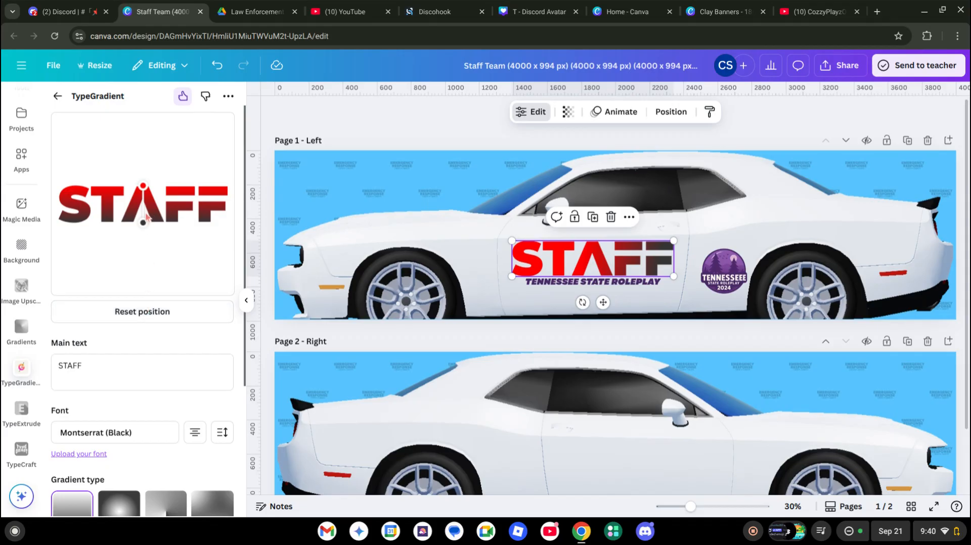
{"action": "scroll", "coordinate": [201, 350], "scroll_direction": "down", "scroll_amount": 1}
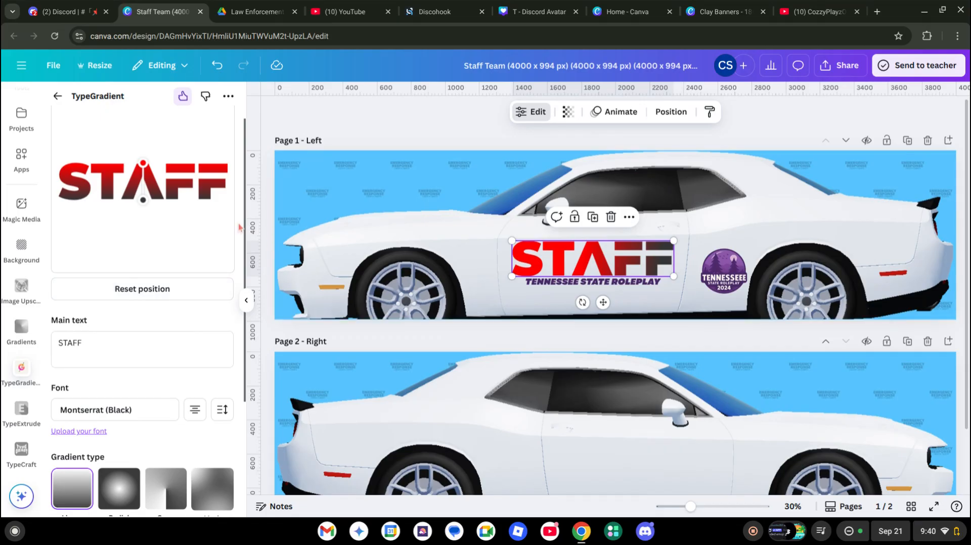
{"action": "left_click_drag", "start_coordinate": [143, 202], "coordinate": [145, 268]}
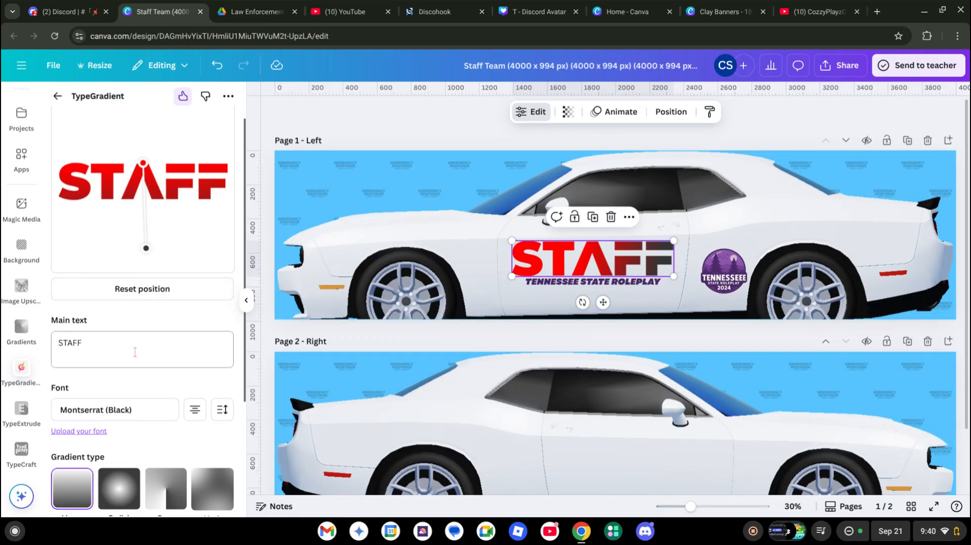
{"action": "scroll", "coordinate": [135, 352], "scroll_direction": "down", "scroll_amount": 3}
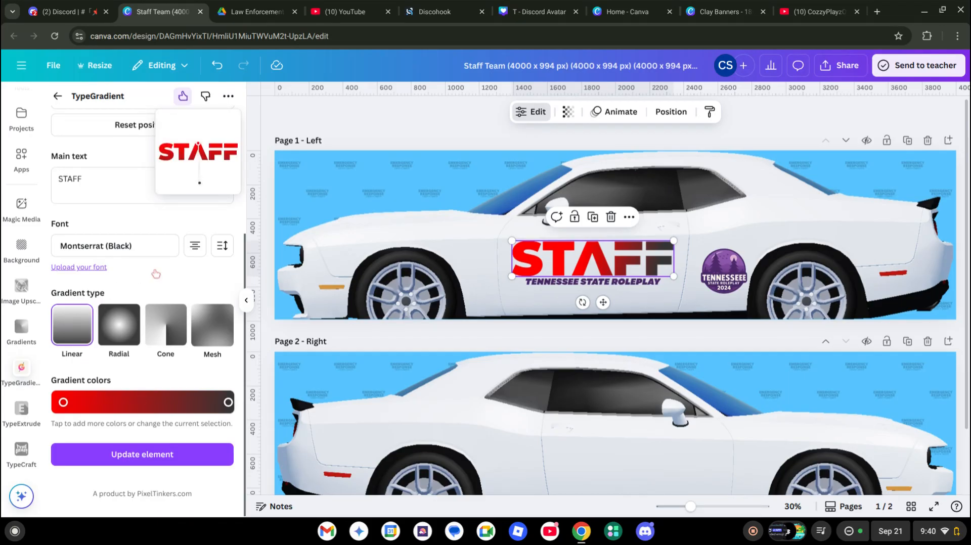
Switch the STAFF lettering's gradient type to Radial and remove the middle colour stop.
{"action": "left_click", "coordinate": [134, 329]}
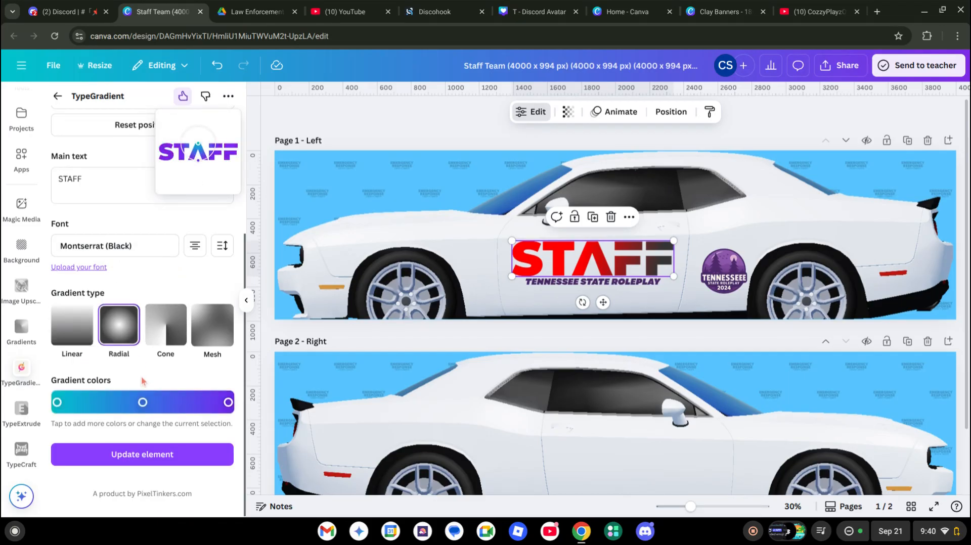
{"action": "left_click", "coordinate": [143, 403]}
{"action": "left_click", "coordinate": [136, 377]}
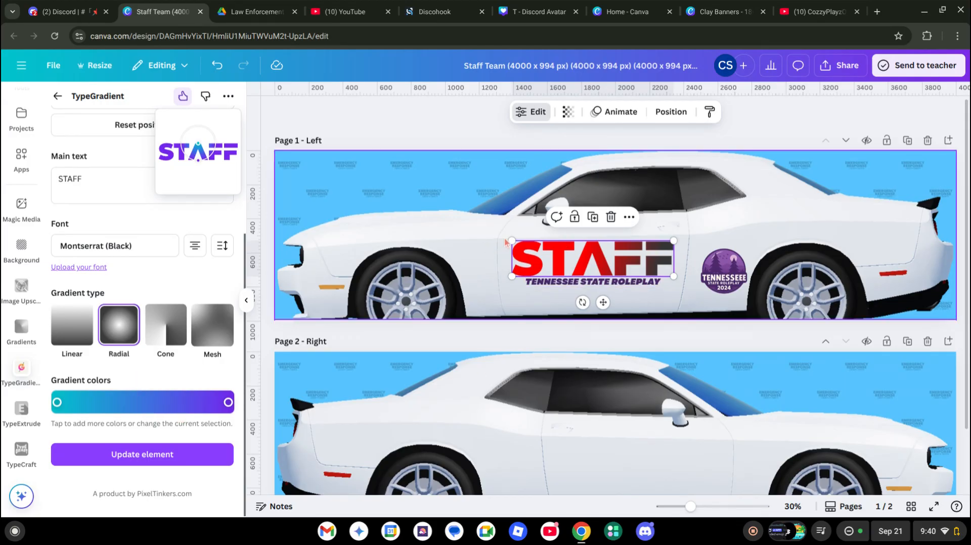
Shrink the red-to-grey STAFF lettering on the Left page slightly and centre it above the server name.
{"action": "left_click_drag", "start_coordinate": [506, 242], "coordinate": [527, 247]}
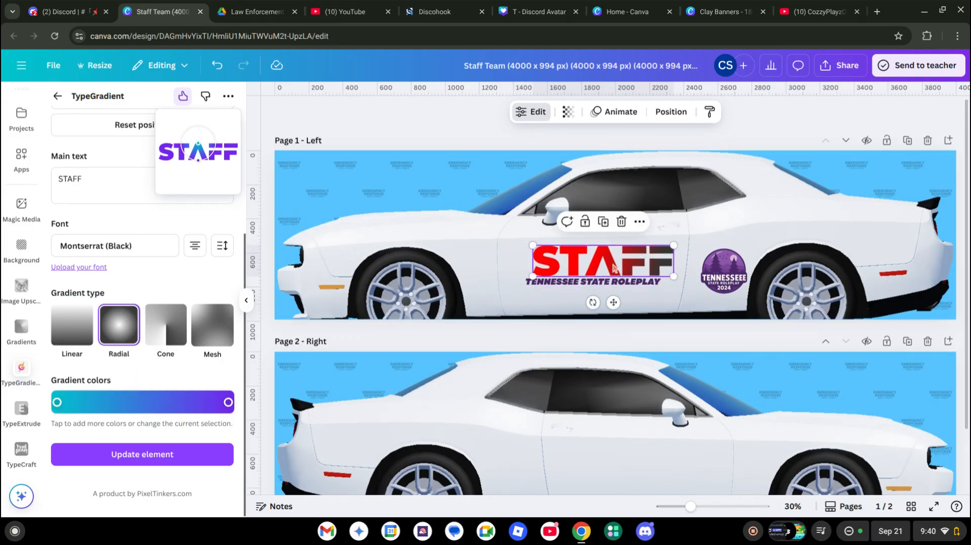
{"action": "left_click_drag", "start_coordinate": [614, 266], "coordinate": [600, 269]}
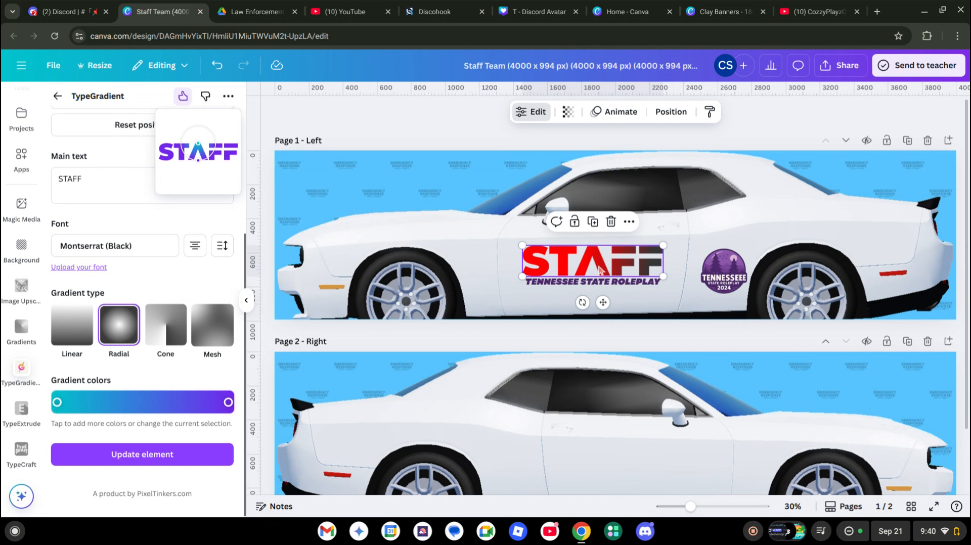
Undo the gradient lettering edits on the Left page until the original purple STAFF text is restored.
{"action": "left_click", "coordinate": [218, 68]}
{"action": "left_click", "coordinate": [218, 68]}
{"action": "left_click", "coordinate": [218, 68]}
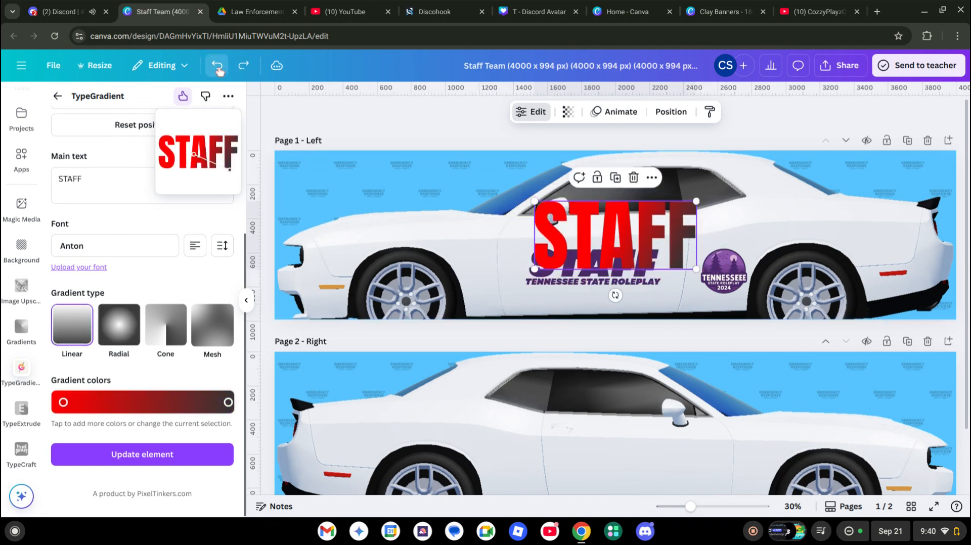
{"action": "left_click", "coordinate": [218, 68]}
{"action": "left_click", "coordinate": [225, 71]}
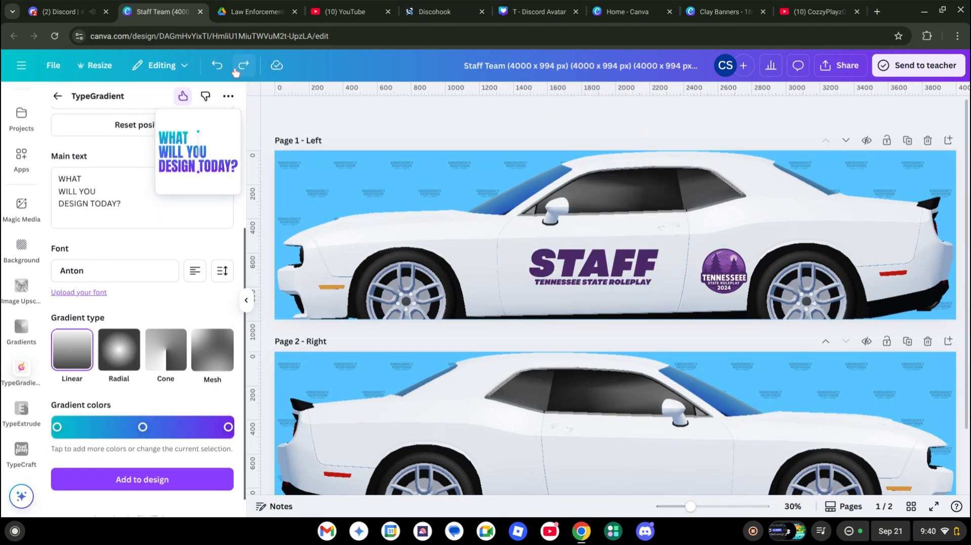
{"action": "left_click", "coordinate": [225, 71]}
Delete the TENNESSEE STATE ROLEPLAY text from the Left page and open the elements library.
{"action": "left_click", "coordinate": [605, 287]}
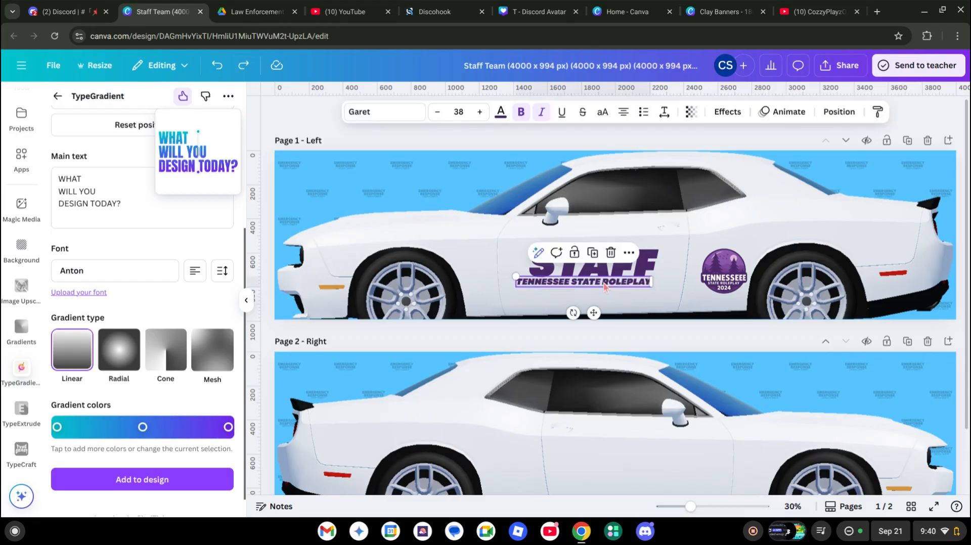
{"action": "key", "text": "Delete"}
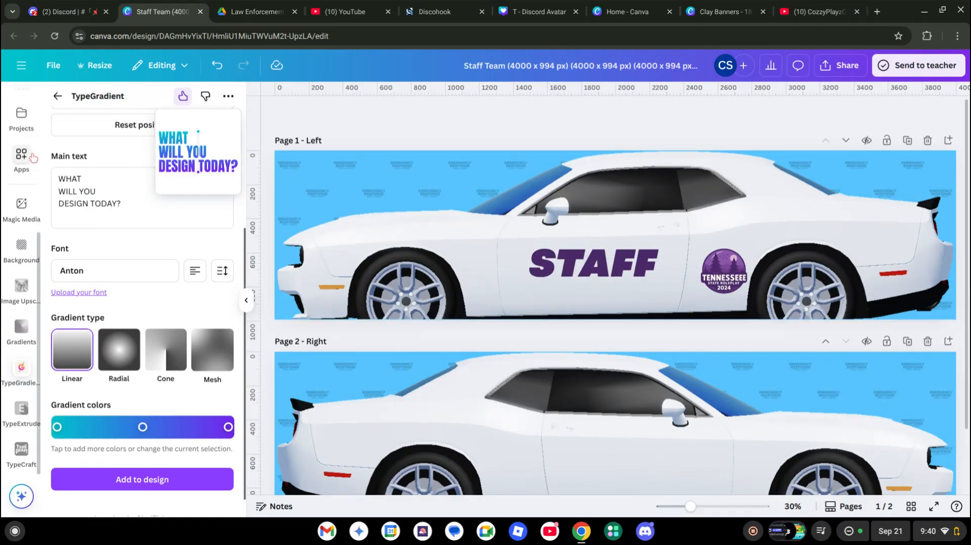
{"action": "scroll", "coordinate": [24, 152], "scroll_direction": "up", "scroll_amount": 5}
{"action": "left_click", "coordinate": [22, 107]}
{"action": "left_click", "coordinate": [19, 144]}
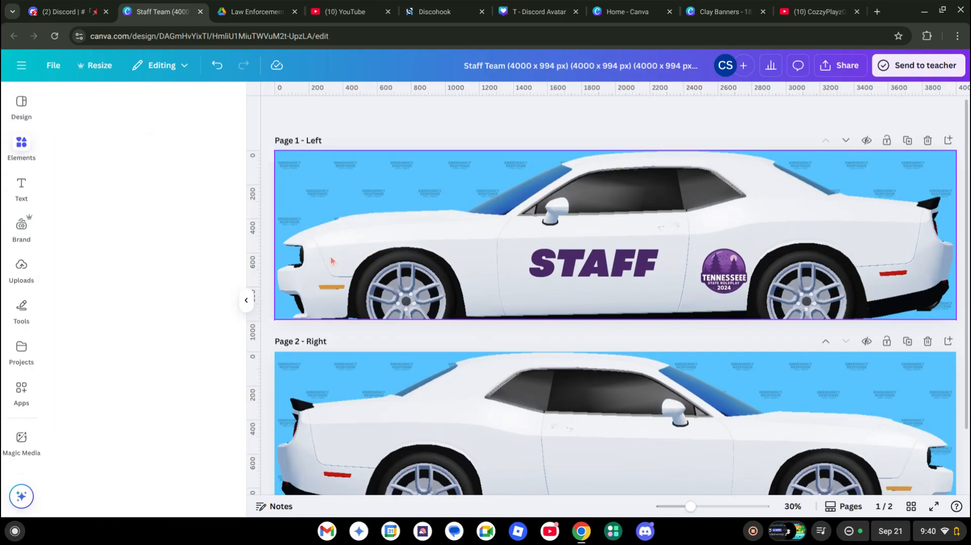
Delete the purple STAFF text from the Left page and undo that deletion.
{"action": "left_click", "coordinate": [613, 260]}
{"action": "key", "text": "Delete"}
{"action": "left_click", "coordinate": [569, 269]}
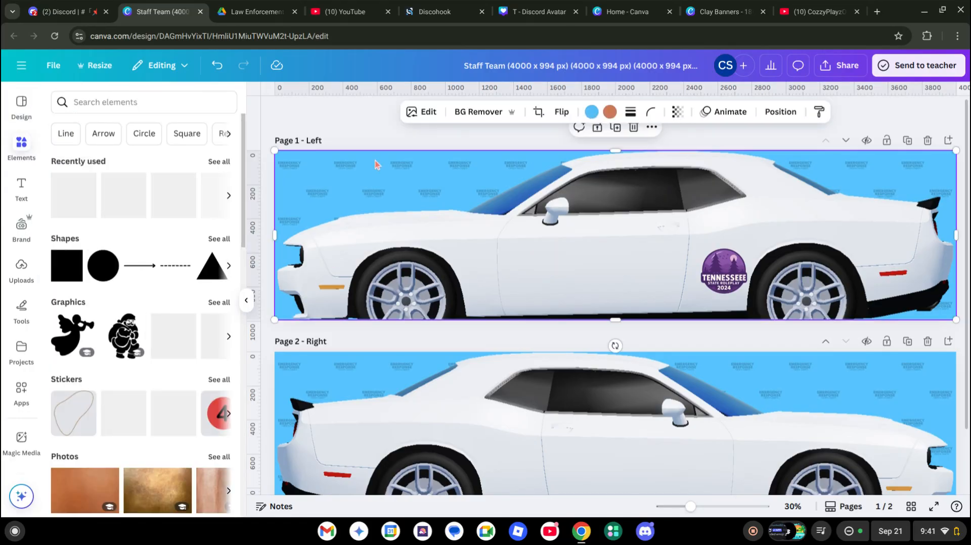
{"action": "left_click", "coordinate": [217, 66]}
Change the purple STAFF text to SERVER STAFF, shrink it to font size 103 and centre it on the car door.
{"action": "left_click", "coordinate": [603, 268]}
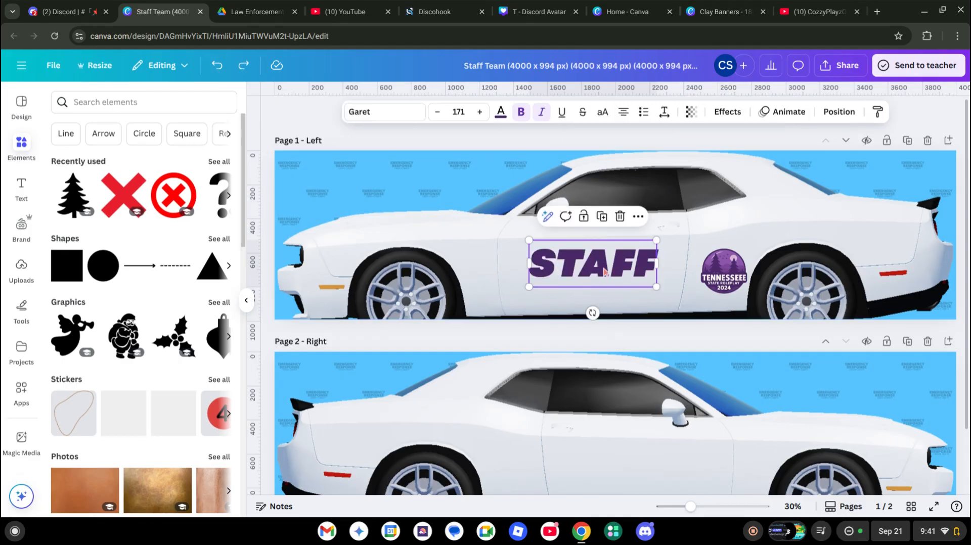
{"action": "double_click", "coordinate": [603, 267]}
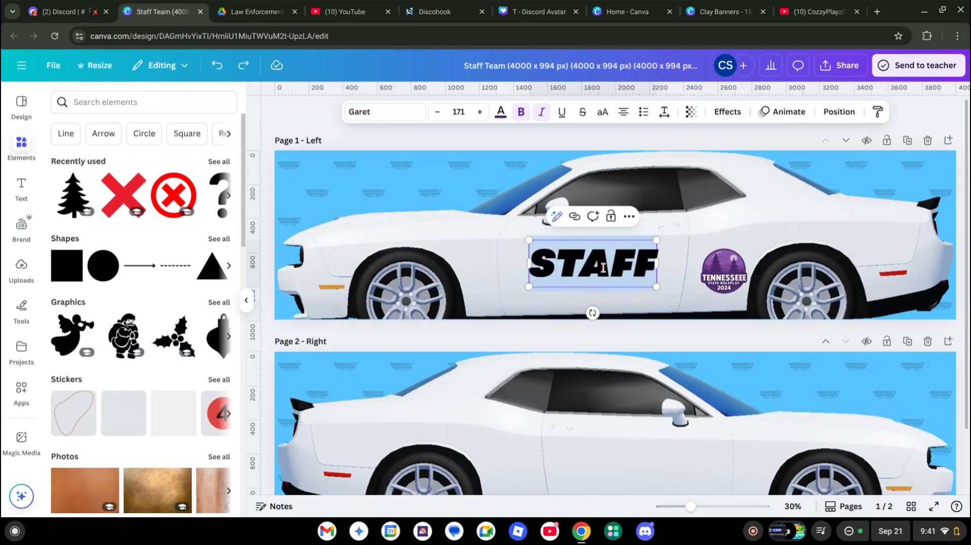
{"action": "type", "text": "SERVER STAFF"}
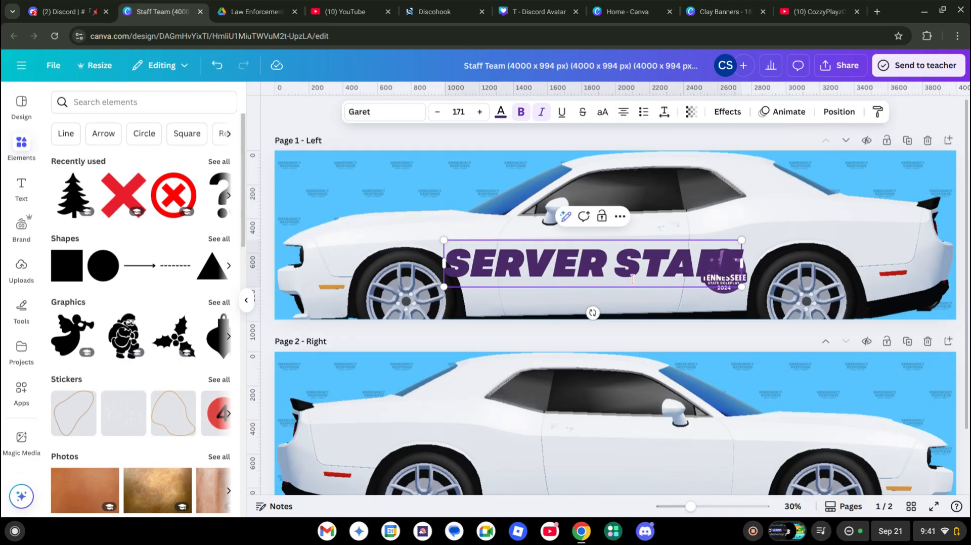
{"action": "left_click_drag", "start_coordinate": [742, 241], "coordinate": [476, 277]}
{"action": "left_click", "coordinate": [636, 277]}
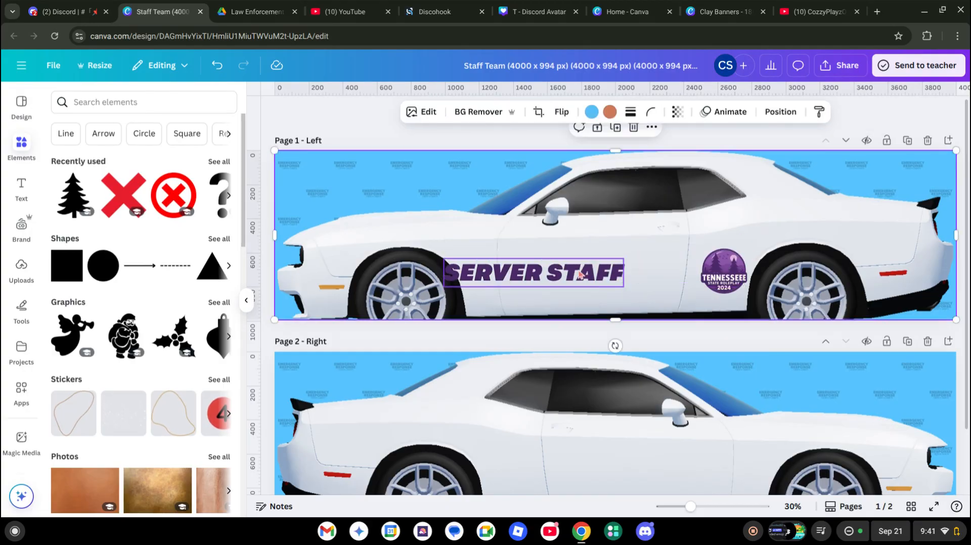
{"action": "left_click_drag", "start_coordinate": [581, 270], "coordinate": [626, 264]}
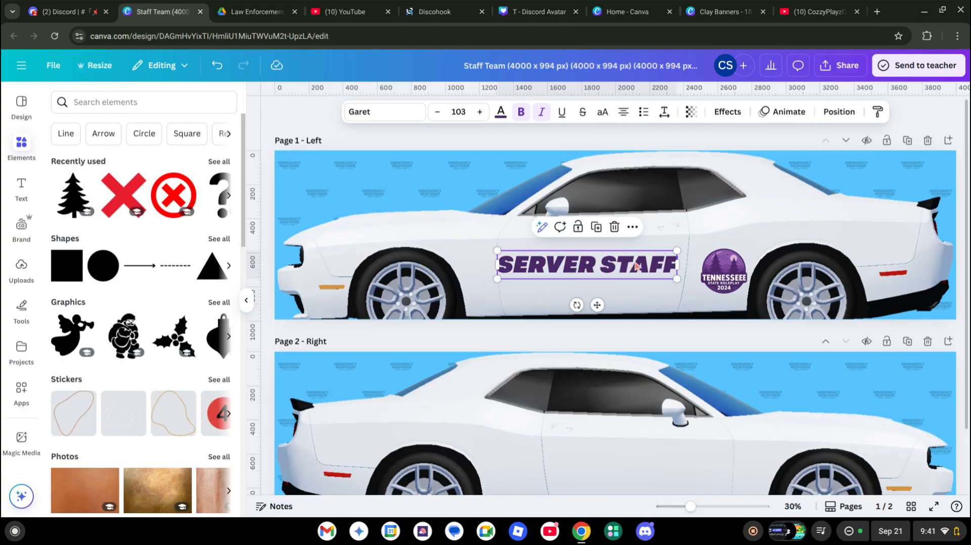
Duplicate the SERVER STAFF lettering just below itself and change the copy's text to TENNESSEE STATE ROLEPLAY.
{"action": "left_click_drag", "start_coordinate": [636, 266], "coordinate": [626, 285]}
{"action": "key", "text": "ctrl+d"}
{"action": "type", "text": "TENNES"}
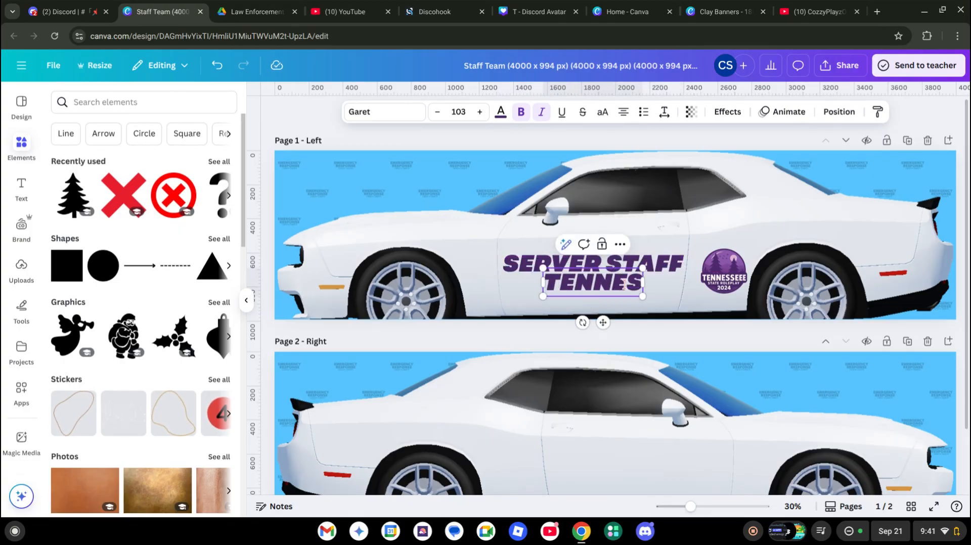
{"action": "type", "text": "SEE STATE R"}
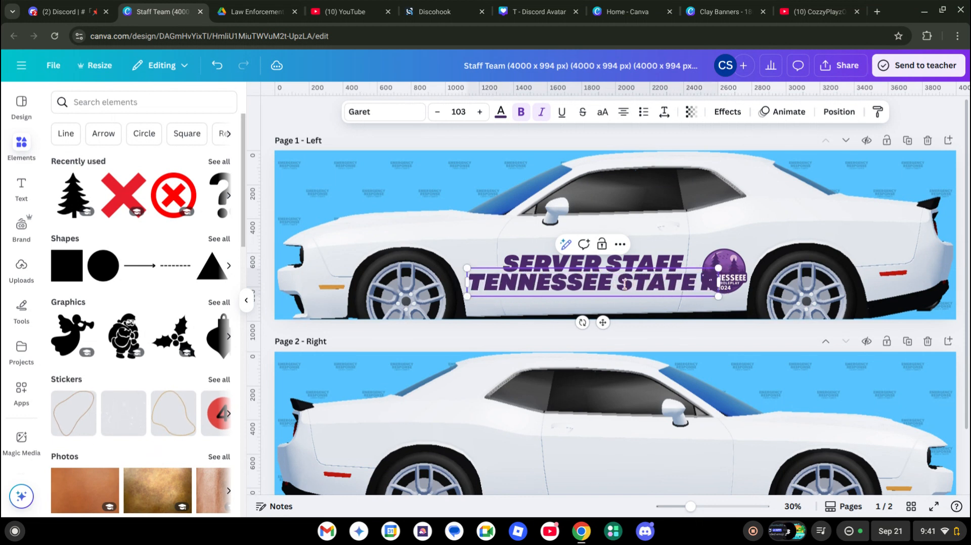
{"action": "type", "text": "OLEPLAY"}
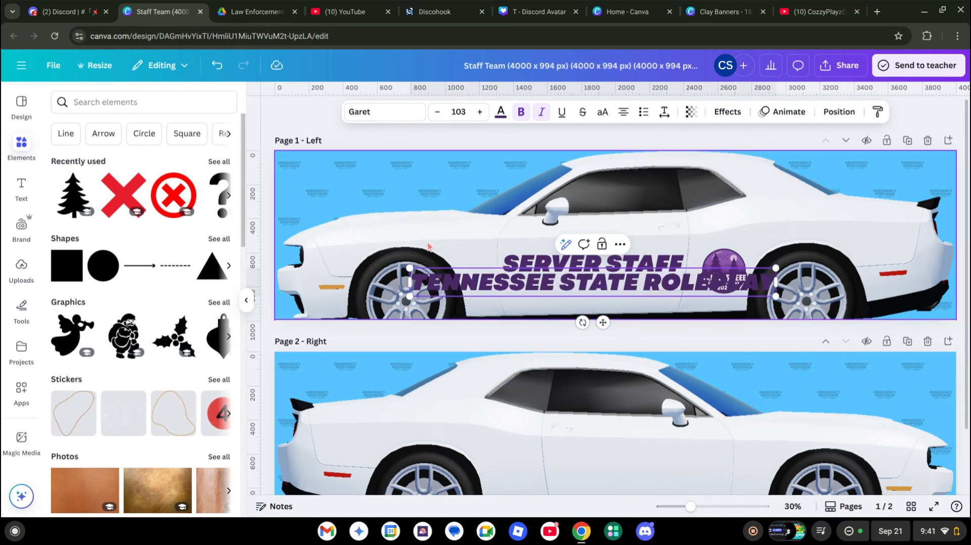
Shrink the TENNESSEE STATE ROLEPLAY text to font size 51.7 and place it directly beneath SERVER STAFF, aligned with its left edge.
{"action": "left_click_drag", "start_coordinate": [411, 267], "coordinate": [571, 280]}
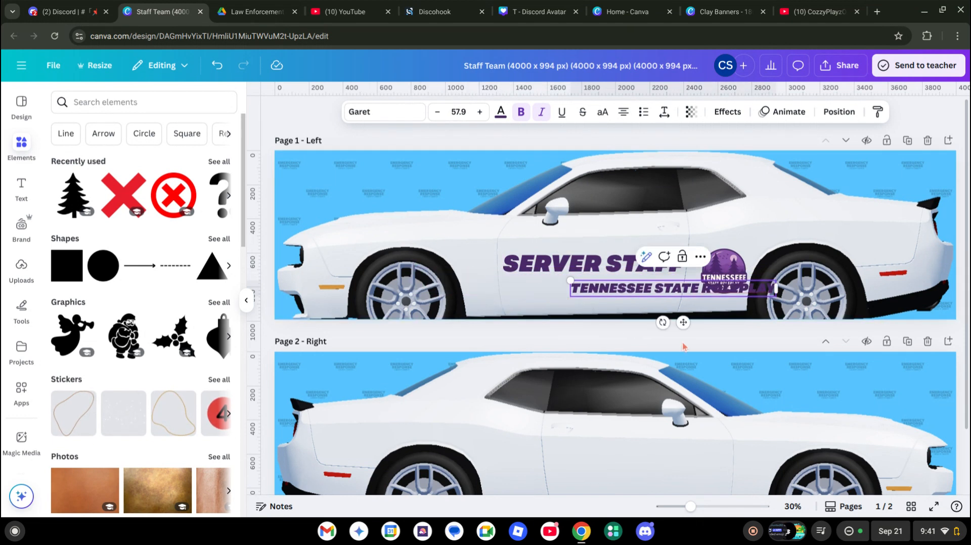
{"action": "left_click_drag", "start_coordinate": [684, 324], "coordinate": [610, 313]}
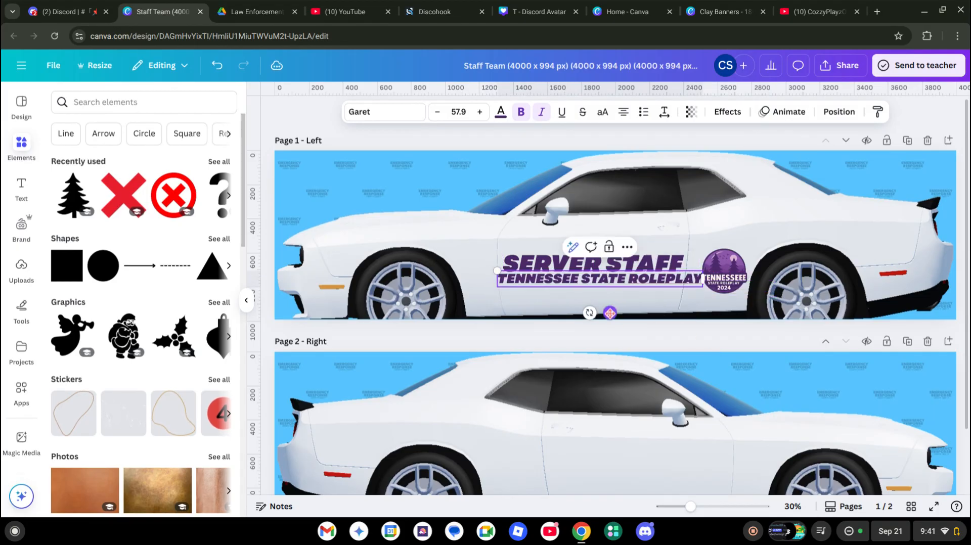
{"action": "left_click_drag", "start_coordinate": [498, 271], "coordinate": [519, 273]}
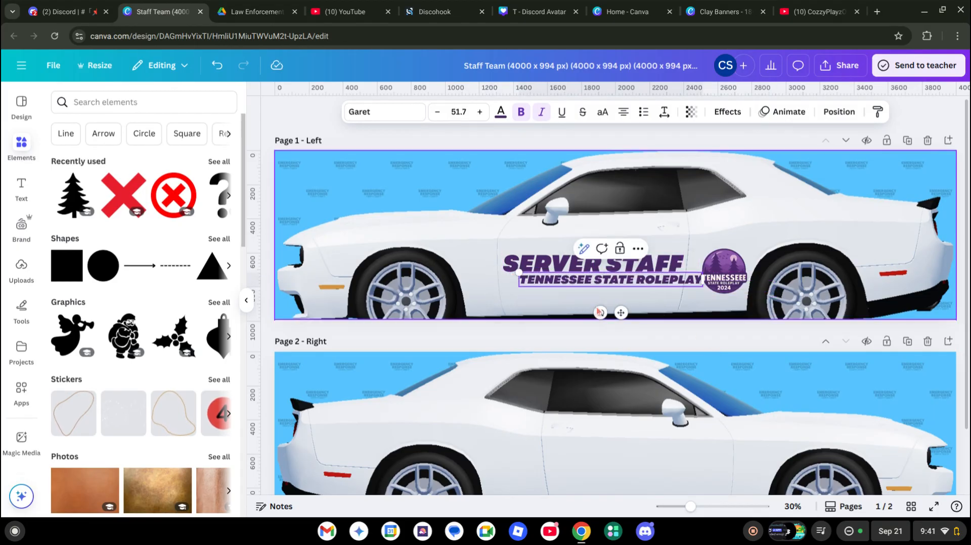
{"action": "left_click_drag", "start_coordinate": [621, 311], "coordinate": [605, 311]}
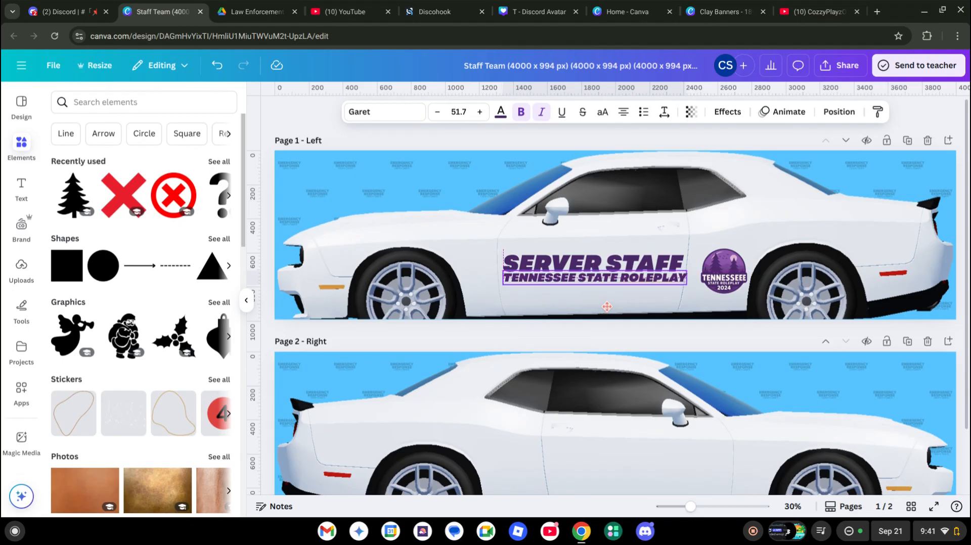
Enlarge the SERVER STAFF lettering slightly so it extends past both ends of the server name.
{"action": "left_click", "coordinate": [581, 237]}
{"action": "left_click", "coordinate": [550, 262]}
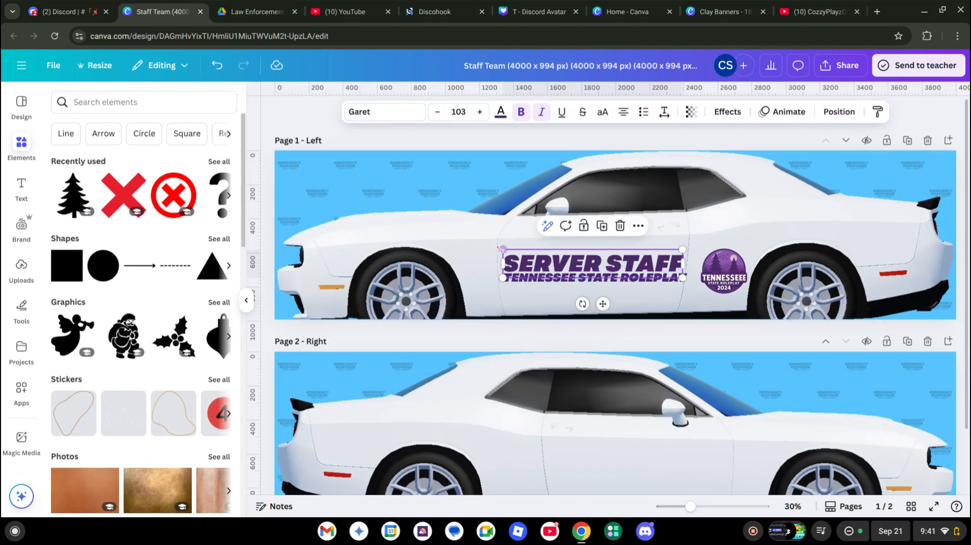
{"action": "left_click_drag", "start_coordinate": [503, 250], "coordinate": [493, 246]}
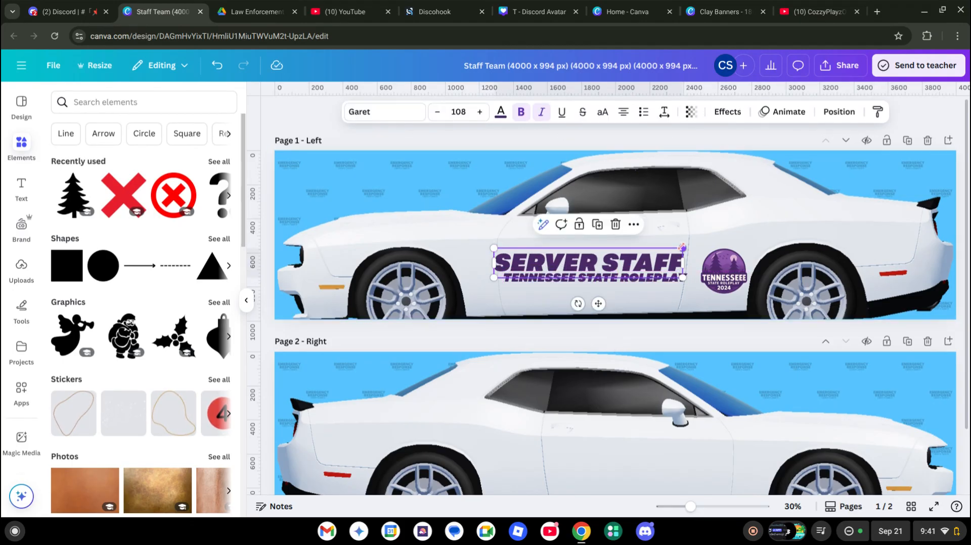
{"action": "left_click_drag", "start_coordinate": [683, 248], "coordinate": [694, 244]}
{"action": "left_click", "coordinate": [425, 199]}
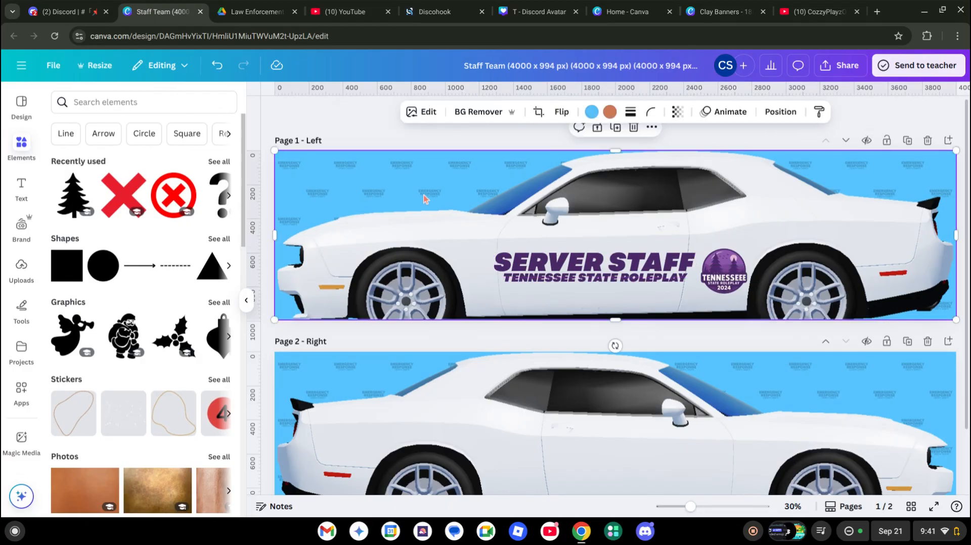
Move the round Tennessee logo to the left of the SERVER STAFF lettering and shrink it to match the text block's height.
{"action": "left_click", "coordinate": [736, 281]}
{"action": "left_click_drag", "start_coordinate": [736, 282], "coordinate": [483, 269]}
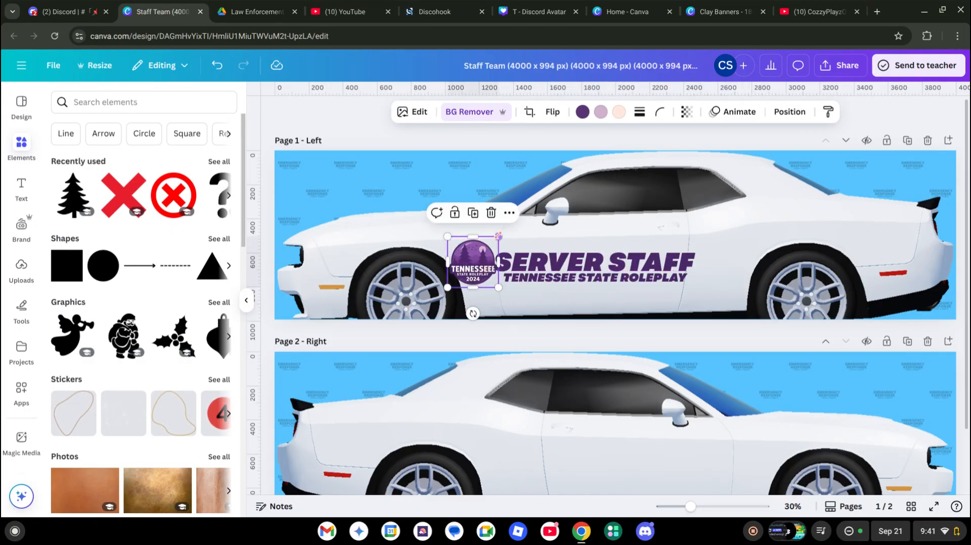
{"action": "left_click_drag", "start_coordinate": [498, 237], "coordinate": [478, 265]}
{"action": "left_click", "coordinate": [343, 130]}
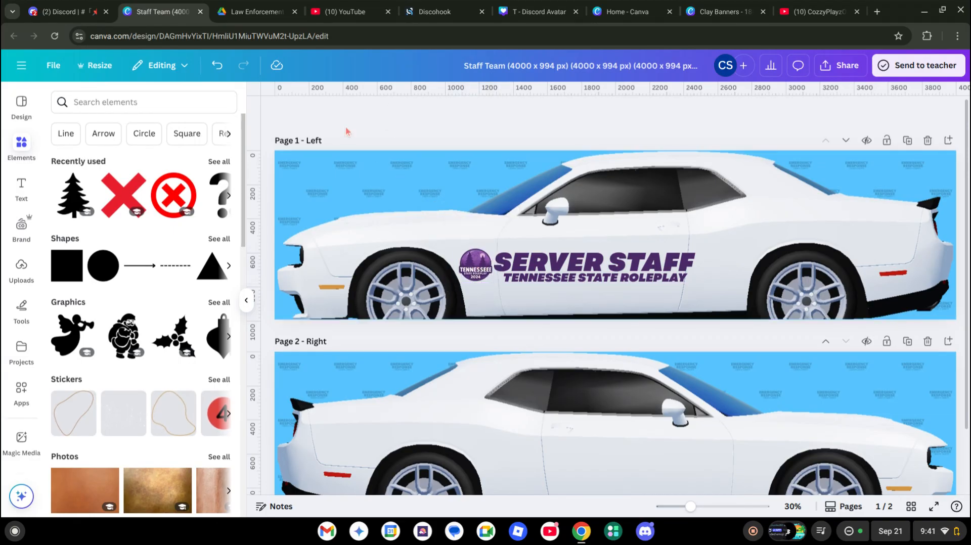
Add a straight line to the Left page and set its stroke weight to 27.
{"action": "left_click", "coordinate": [104, 97]}
{"action": "type", "text": "line"}
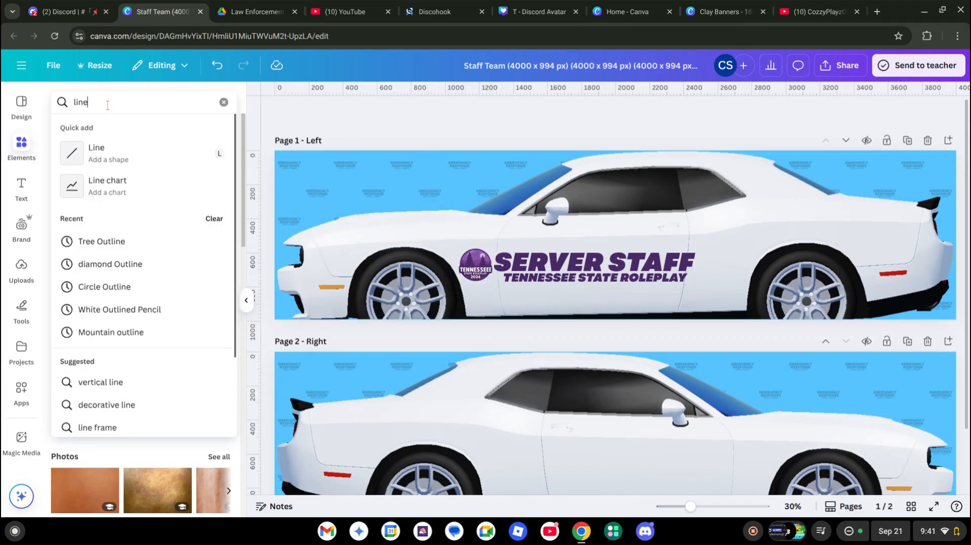
{"action": "left_click", "coordinate": [117, 149]}
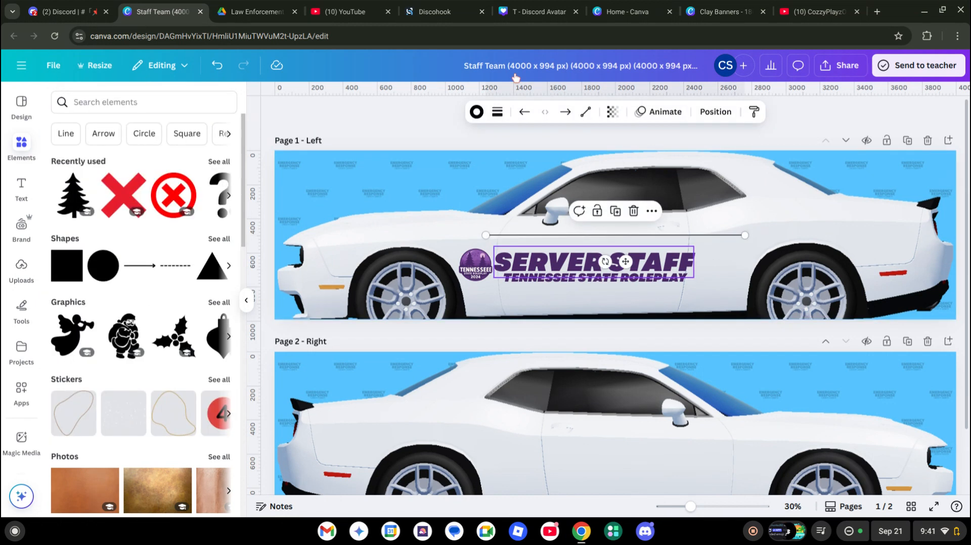
{"action": "left_click", "coordinate": [497, 112]}
{"action": "left_click", "coordinate": [457, 213]}
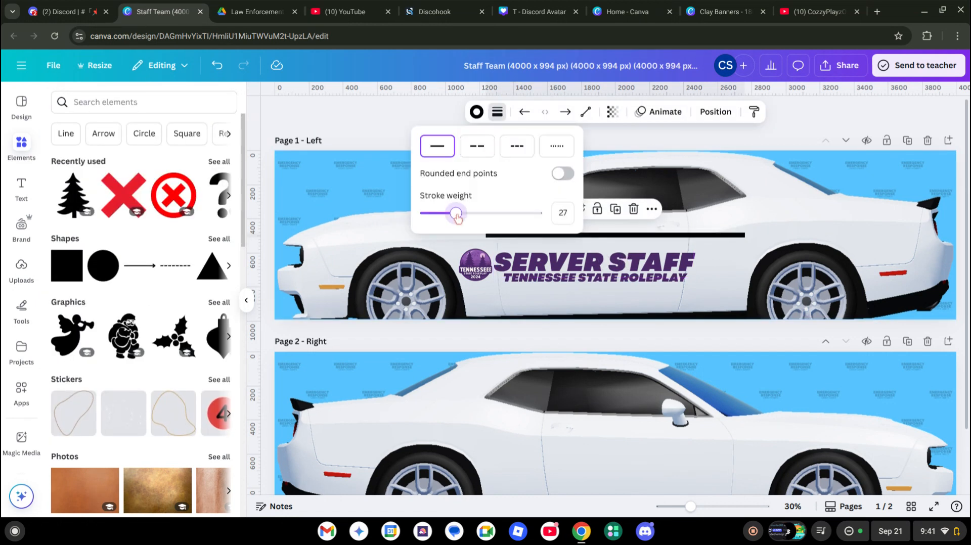
Give the line rounded end points, a stroke weight of 44 and the document's dark purple color.
{"action": "left_click", "coordinate": [564, 176]}
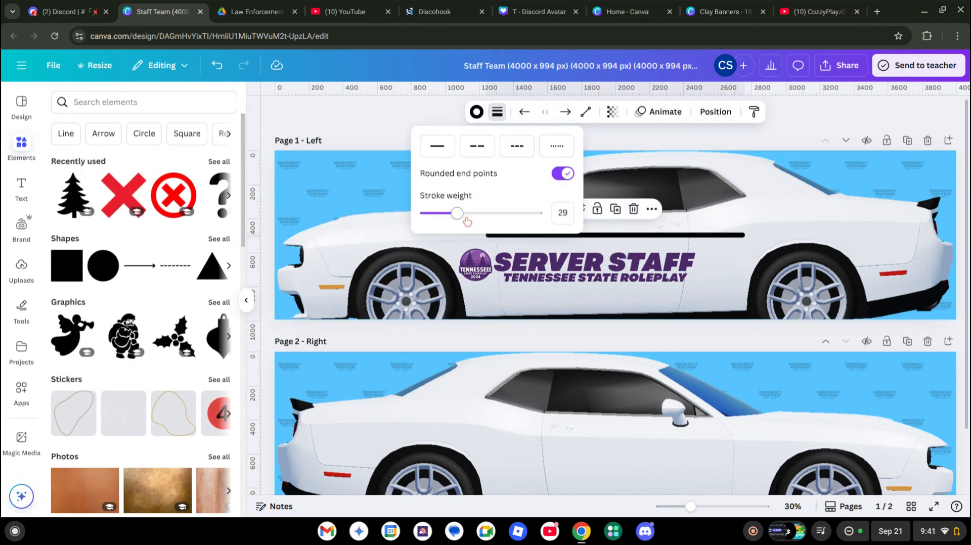
{"action": "left_click_drag", "start_coordinate": [461, 217], "coordinate": [474, 222]}
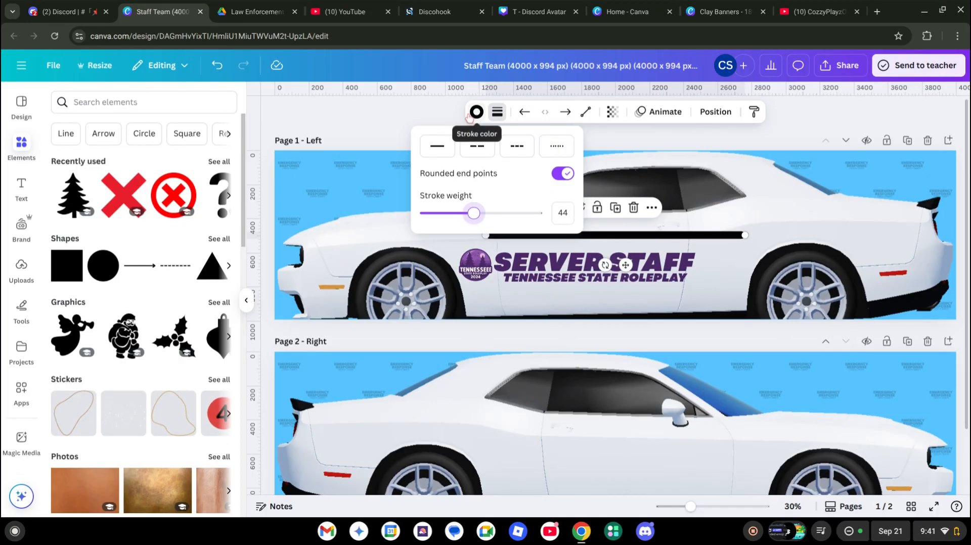
{"action": "left_click", "coordinate": [471, 115]}
{"action": "left_click", "coordinate": [115, 183]}
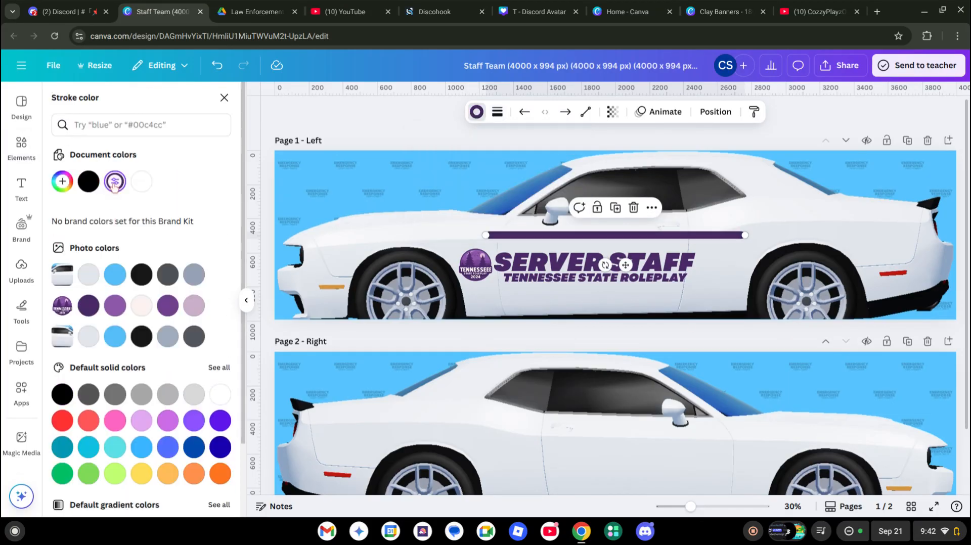
Change the line type to Curved and sweep it from the roof behind the rear window to the sill beside the front wheel.
{"action": "left_click", "coordinate": [586, 111]}
{"action": "left_click", "coordinate": [586, 164]}
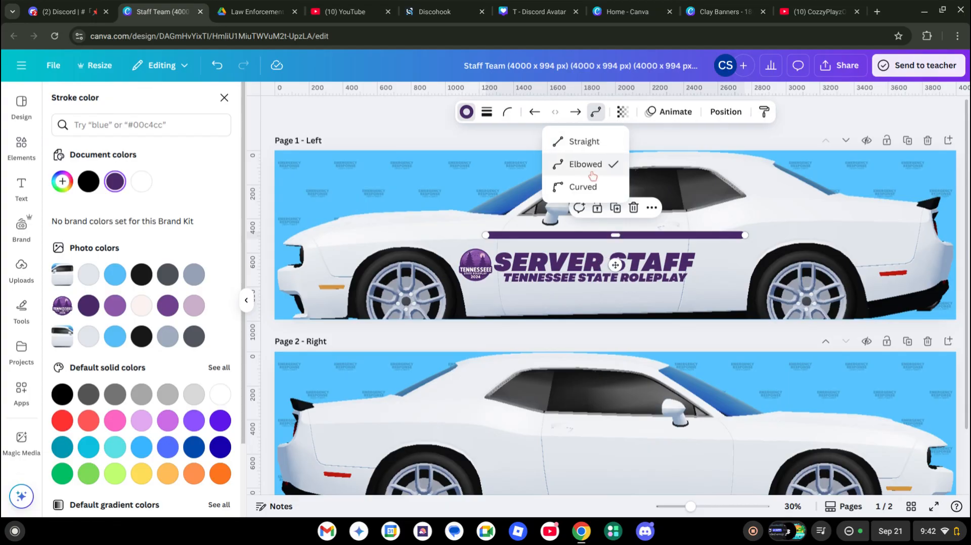
{"action": "left_click", "coordinate": [588, 195]}
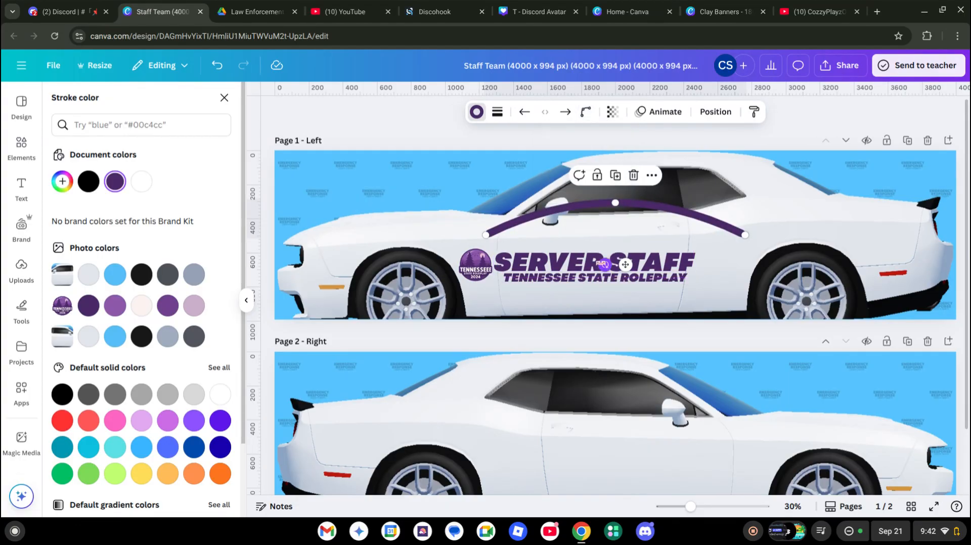
{"action": "left_click_drag", "start_coordinate": [605, 287], "coordinate": [748, 246]}
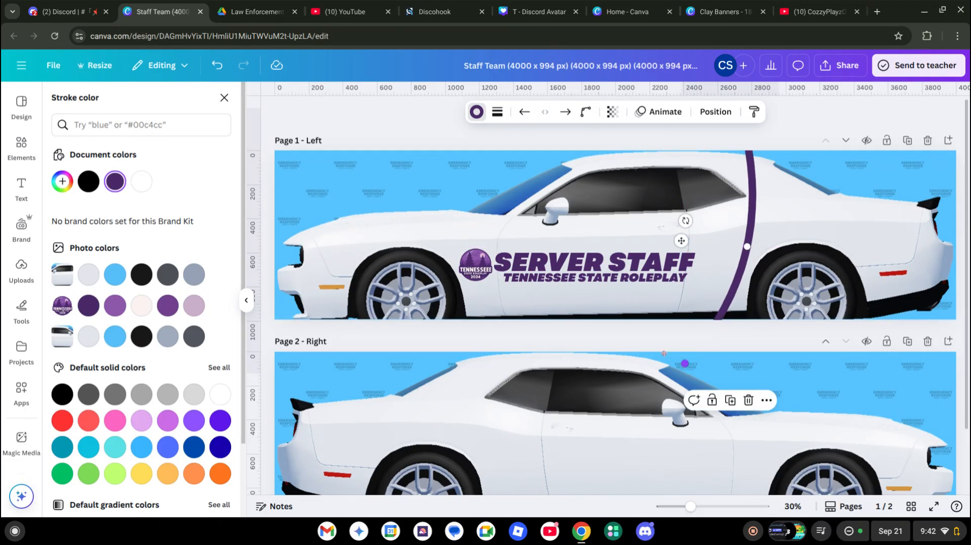
{"action": "left_click_drag", "start_coordinate": [717, 319], "coordinate": [629, 309]}
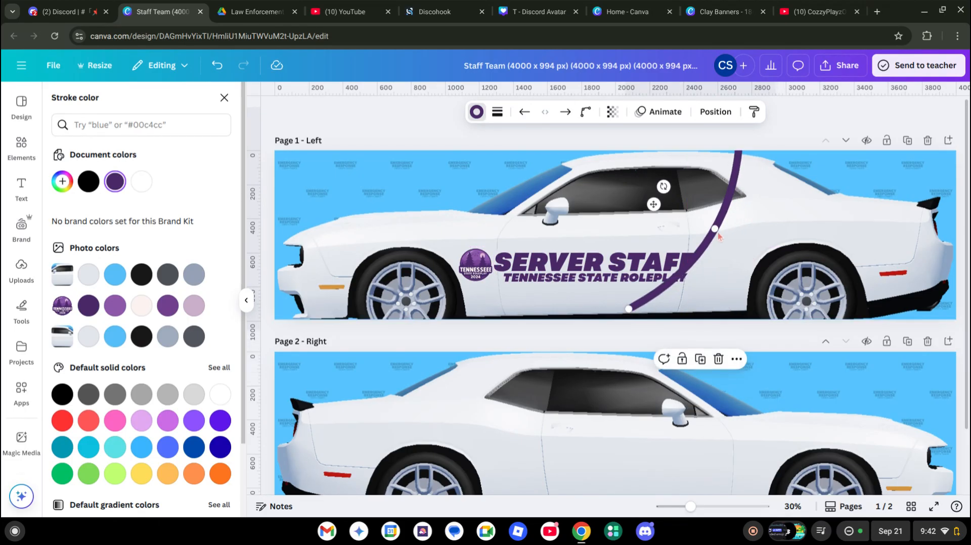
{"action": "left_click_drag", "start_coordinate": [715, 229], "coordinate": [734, 266]}
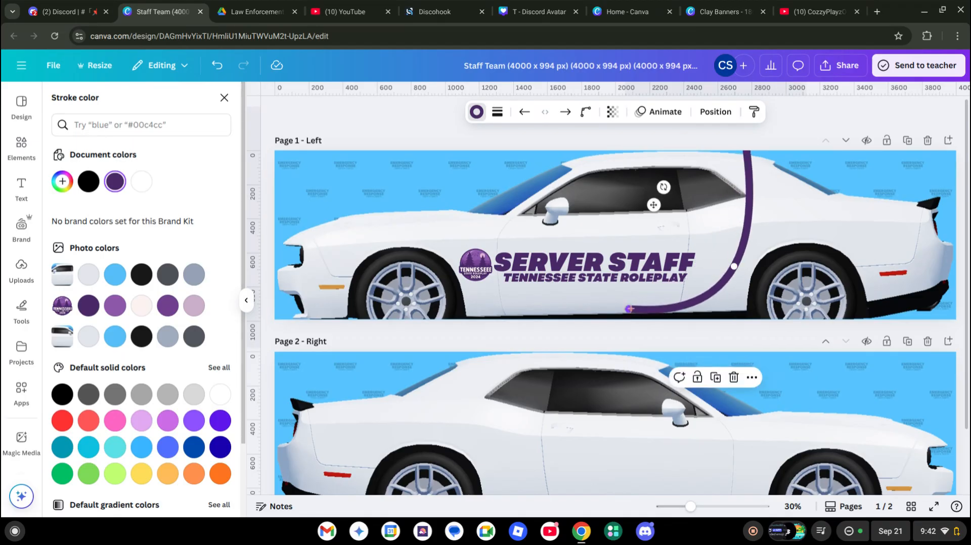
{"action": "left_click_drag", "start_coordinate": [628, 308], "coordinate": [468, 313]}
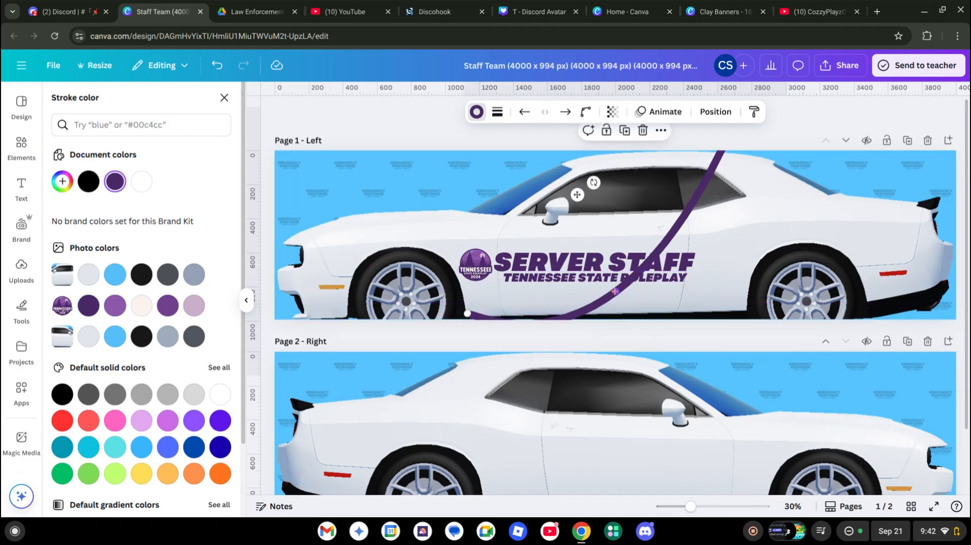
{"action": "mouse_move", "coordinate": [615, 292]}
{"action": "left_mouse_down"}
{"action": "mouse_move", "coordinate": [703, 285]}
{"action": "mouse_move", "coordinate": [726, 270]}
{"action": "left_mouse_up"}
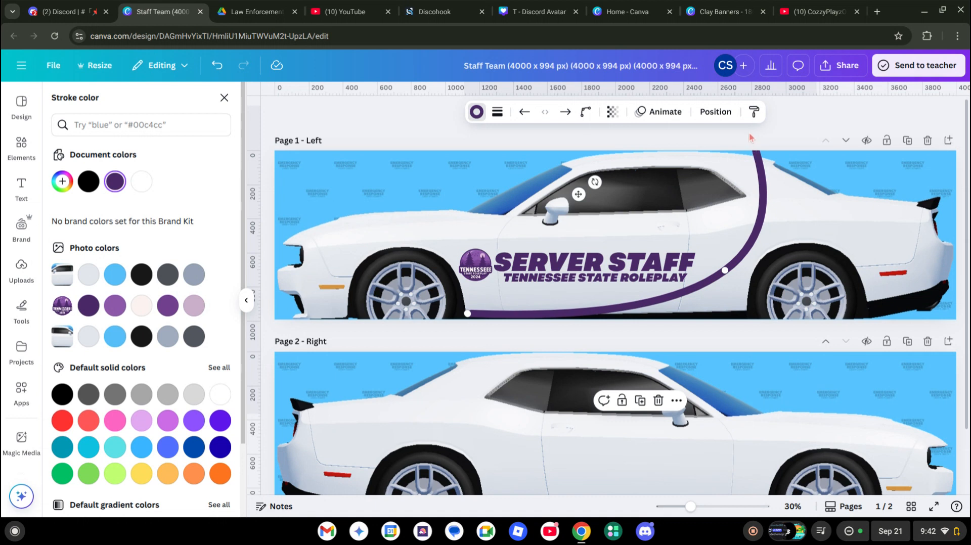
Reshape the purple curve into a wider sweep toward the rear wheel, keeping its lower end beside the front wheel.
{"action": "left_click_drag", "start_coordinate": [759, 225], "coordinate": [739, 290]}
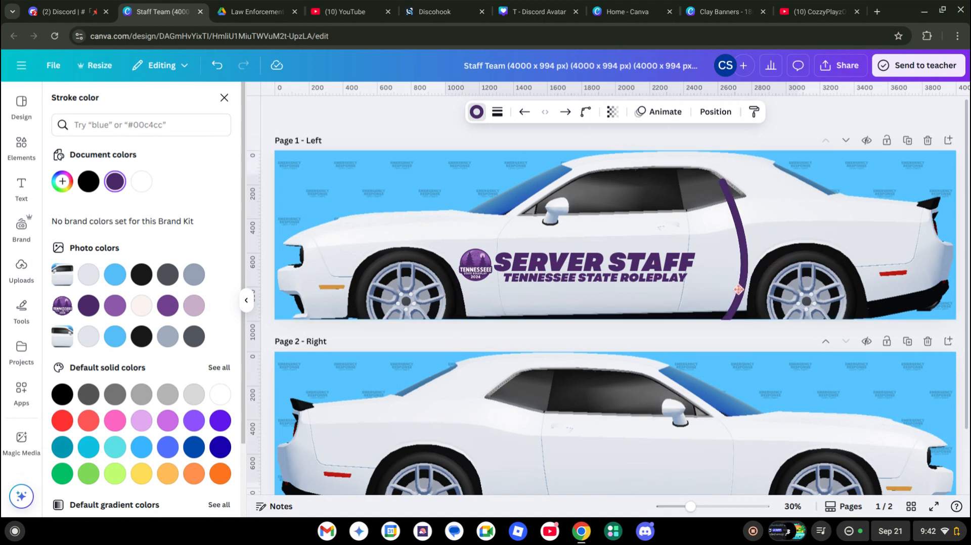
{"action": "left_click_drag", "start_coordinate": [722, 181], "coordinate": [735, 227]}
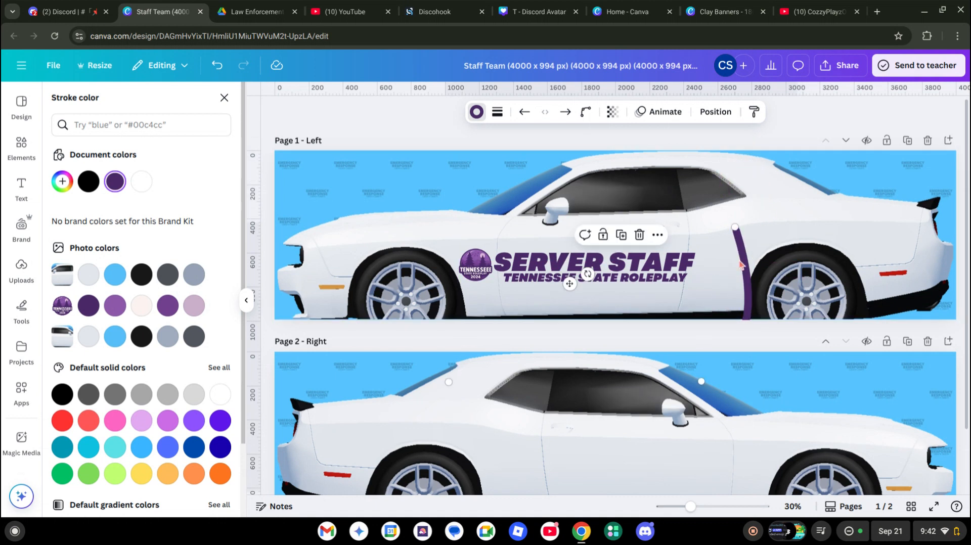
{"action": "mouse_move", "coordinate": [740, 265]}
{"action": "left_mouse_down"}
{"action": "mouse_move", "coordinate": [753, 167]}
{"action": "mouse_move", "coordinate": [755, 181]}
{"action": "mouse_move", "coordinate": [774, 164]}
{"action": "left_mouse_up"}
{"action": "left_click_drag", "start_coordinate": [481, 287], "coordinate": [470, 311]}
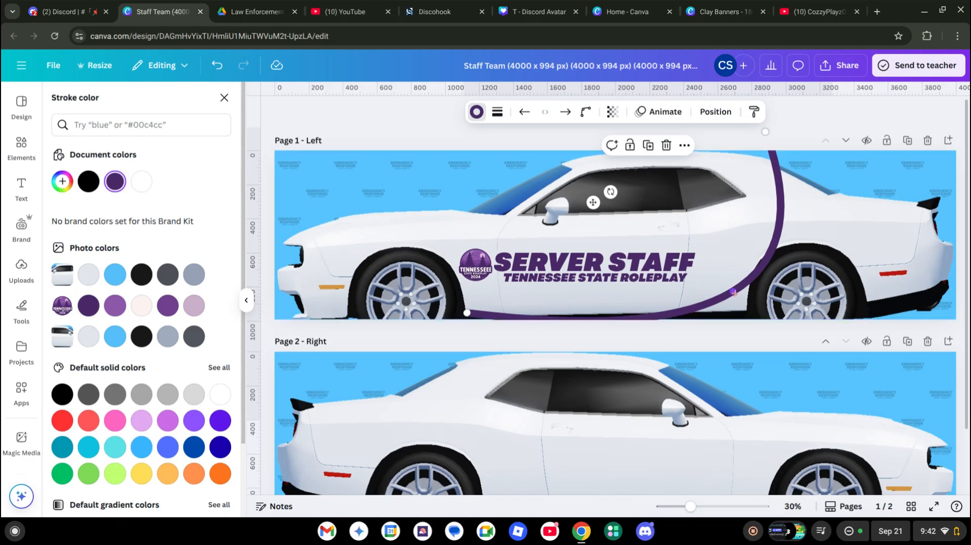
{"action": "mouse_move", "coordinate": [740, 289]}
{"action": "left_mouse_down"}
{"action": "mouse_move", "coordinate": [751, 274]}
{"action": "mouse_move", "coordinate": [731, 274]}
{"action": "left_mouse_up"}
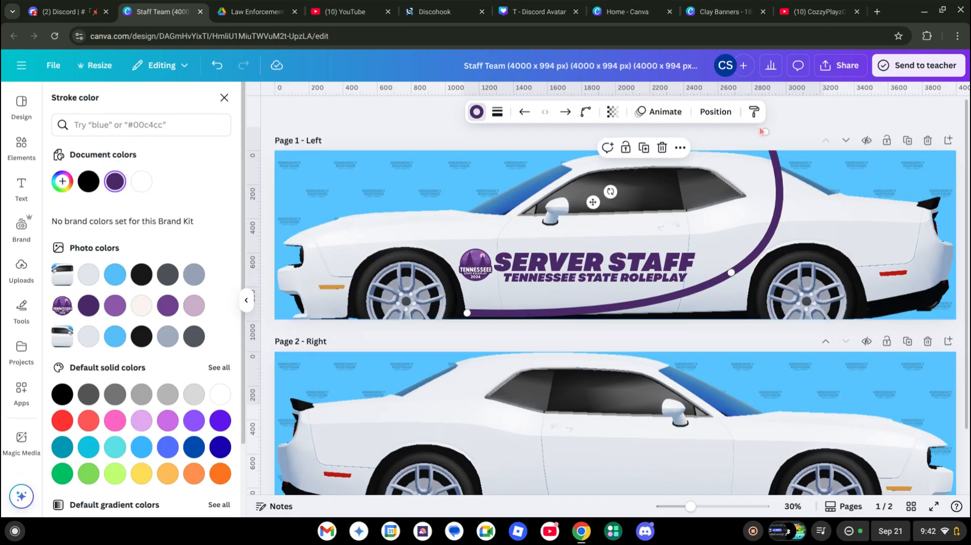
Fine-tune the curve so its upper end sits on the roof behind the rear window and its bend clears the lettering.
{"action": "left_click_drag", "start_coordinate": [765, 132], "coordinate": [763, 167]}
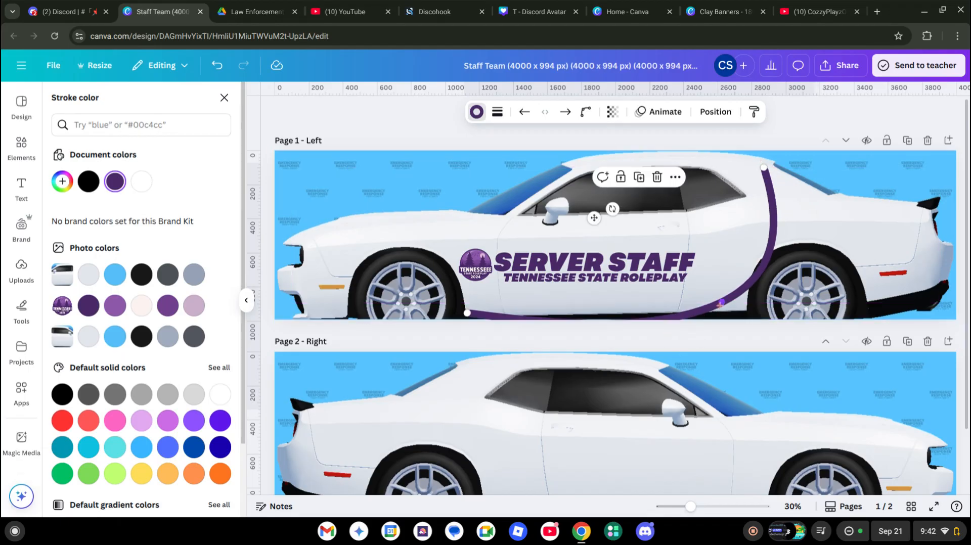
{"action": "left_click_drag", "start_coordinate": [720, 303], "coordinate": [724, 280]}
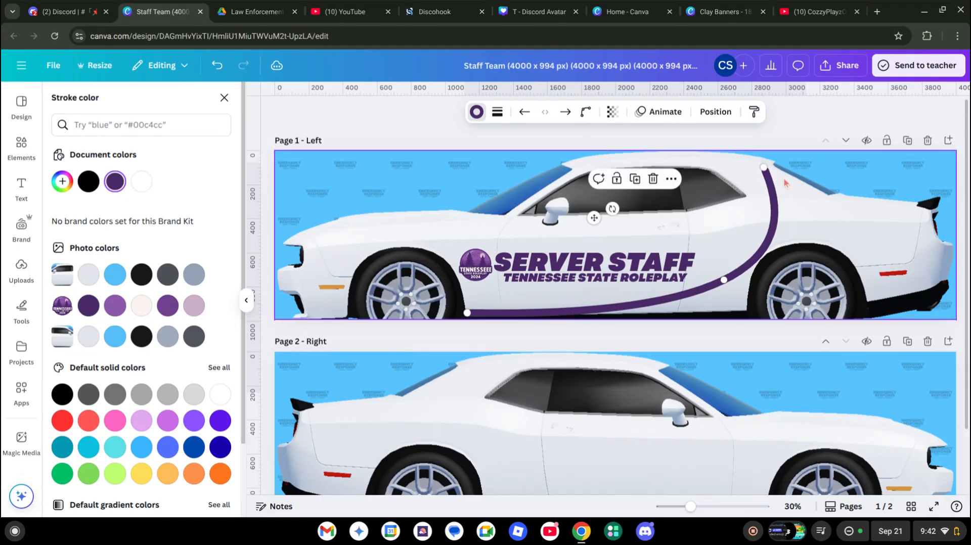
{"action": "left_click_drag", "start_coordinate": [764, 167], "coordinate": [754, 162]}
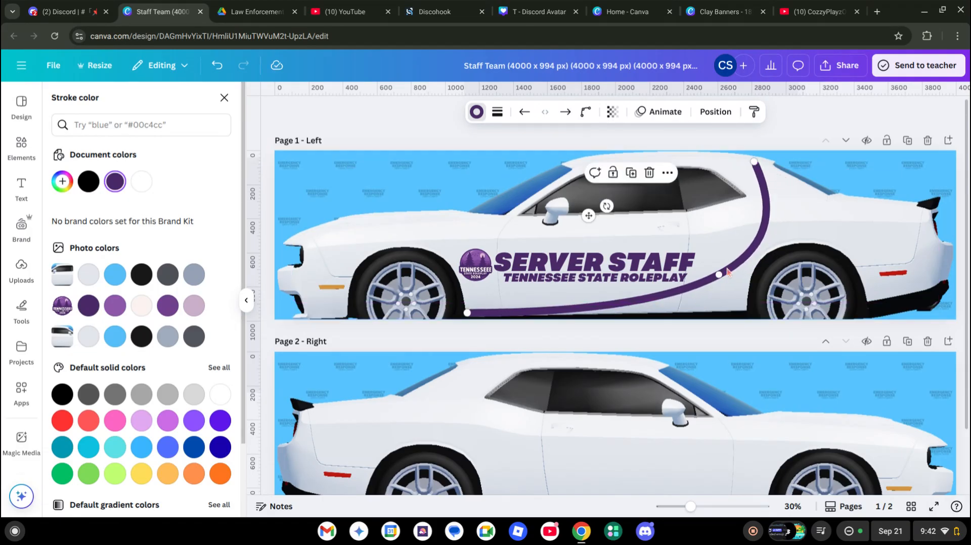
{"action": "left_click_drag", "start_coordinate": [725, 276], "coordinate": [725, 274]}
{"action": "mouse_move", "coordinate": [754, 161]}
{"action": "left_mouse_down"}
{"action": "mouse_move", "coordinate": [747, 152]}
{"action": "mouse_move", "coordinate": [747, 161]}
{"action": "left_mouse_up"}
{"action": "left_click_drag", "start_coordinate": [721, 268], "coordinate": [730, 269]}
{"action": "left_click", "coordinate": [480, 115]}
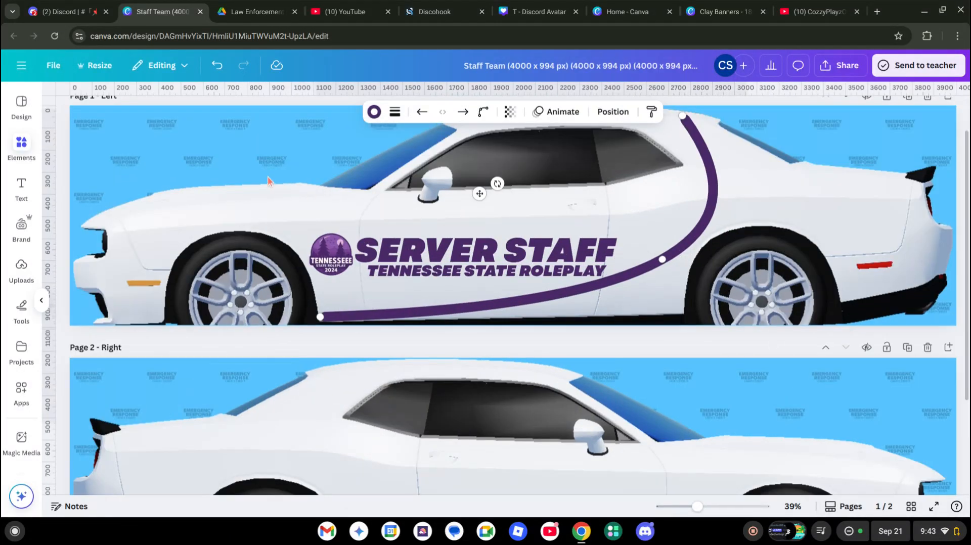
Add a black rectangle to the Left page and enlarge it to cover the lower rear of the car.
{"action": "left_click", "coordinate": [21, 144]}
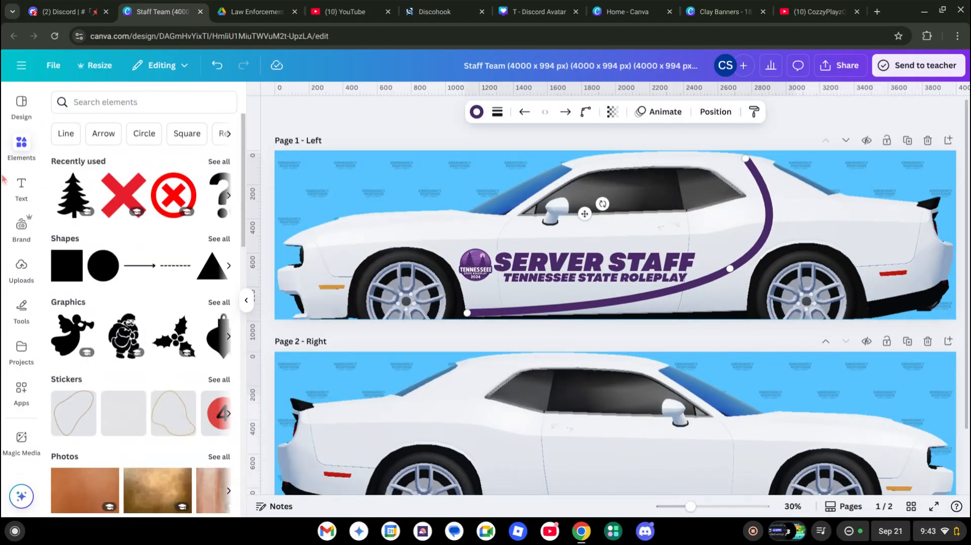
{"action": "left_click", "coordinate": [131, 102]}
{"action": "type", "text": "rec"}
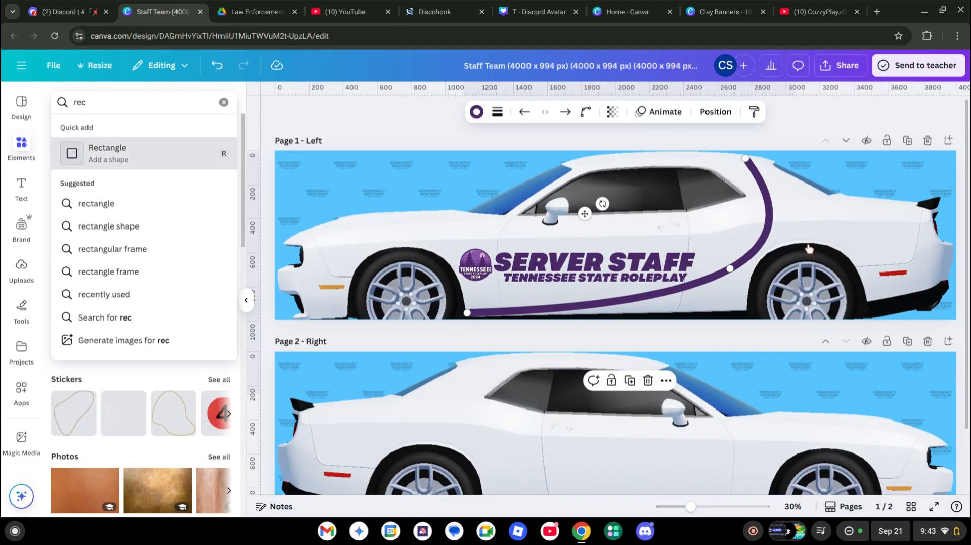
{"action": "left_click", "coordinate": [107, 152]}
{"action": "left_click_drag", "start_coordinate": [619, 248], "coordinate": [833, 265]}
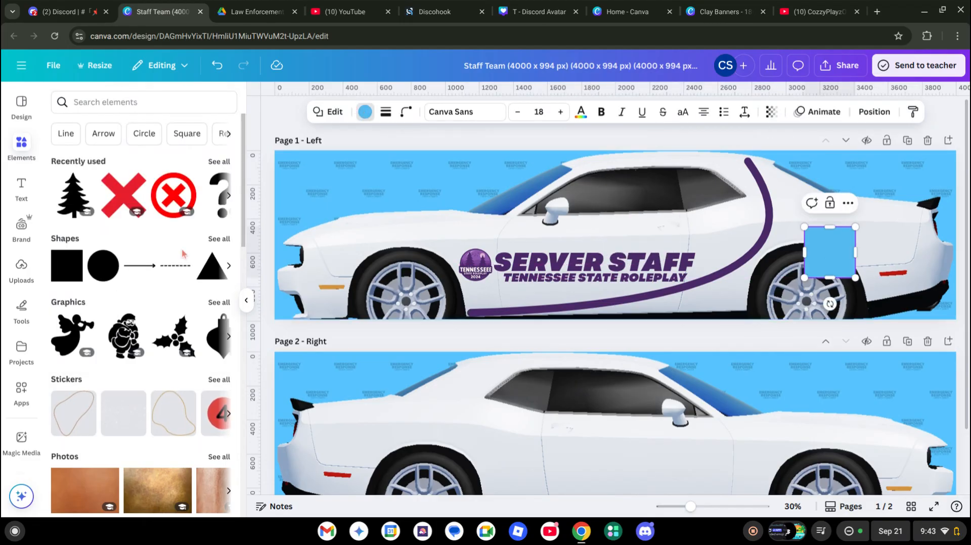
{"action": "left_click", "coordinate": [115, 181]}
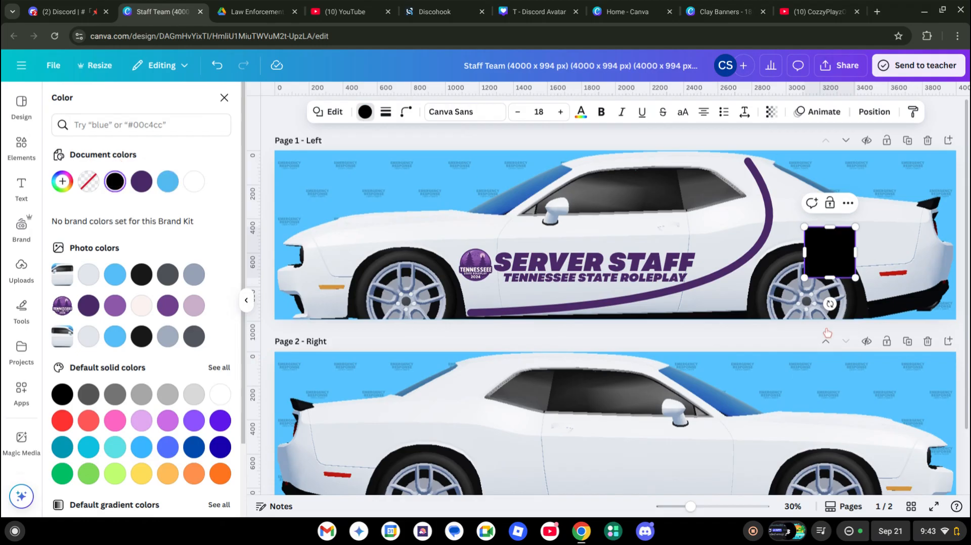
{"action": "left_click_drag", "start_coordinate": [836, 248], "coordinate": [938, 305]}
{"action": "left_click_drag", "start_coordinate": [906, 269], "coordinate": [794, 194]}
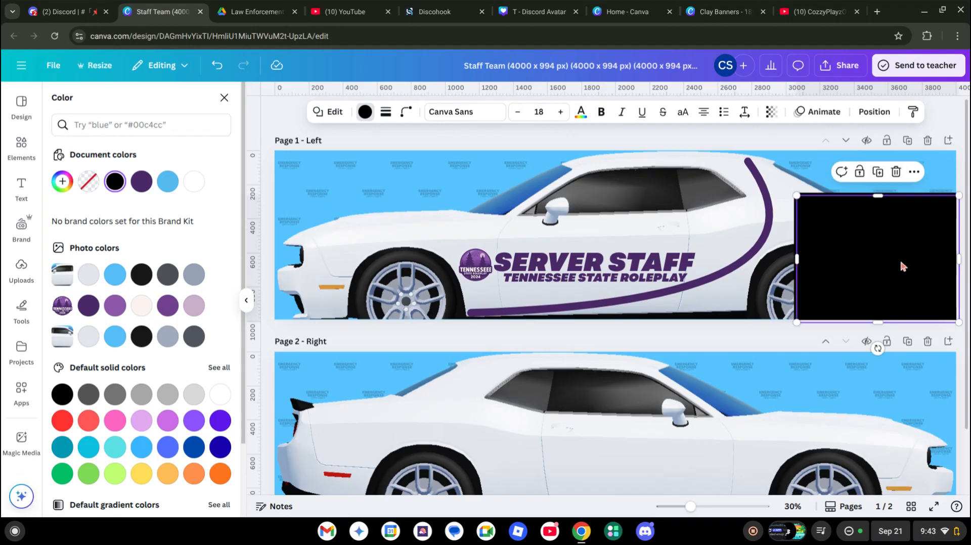
Duplicate the black rectangle, narrow and tilt the copy, and fit its edge against the upper end of the purple curve.
{"action": "left_click_drag", "start_coordinate": [895, 262], "coordinate": [871, 227]}
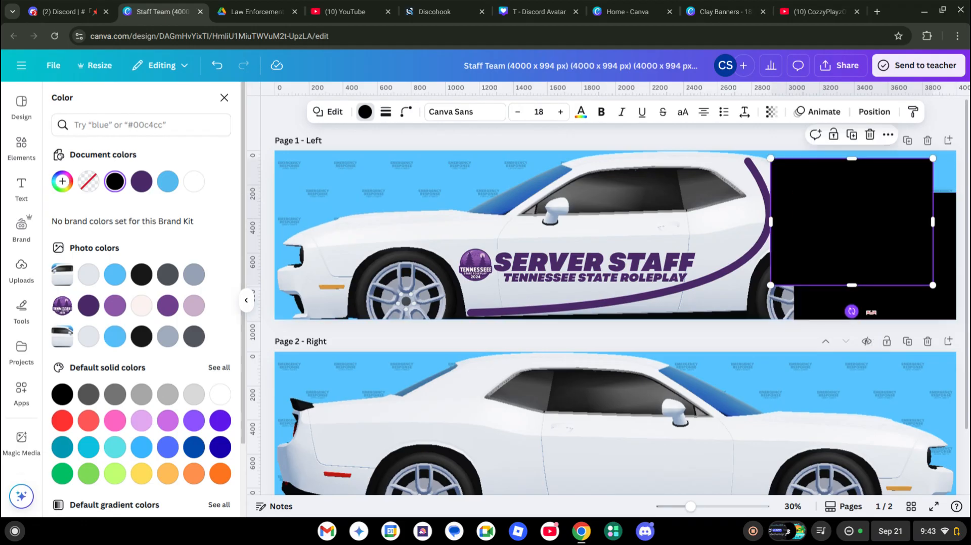
{"action": "left_click_drag", "start_coordinate": [851, 311], "coordinate": [892, 303]}
{"action": "left_click_drag", "start_coordinate": [926, 185], "coordinate": [806, 196]}
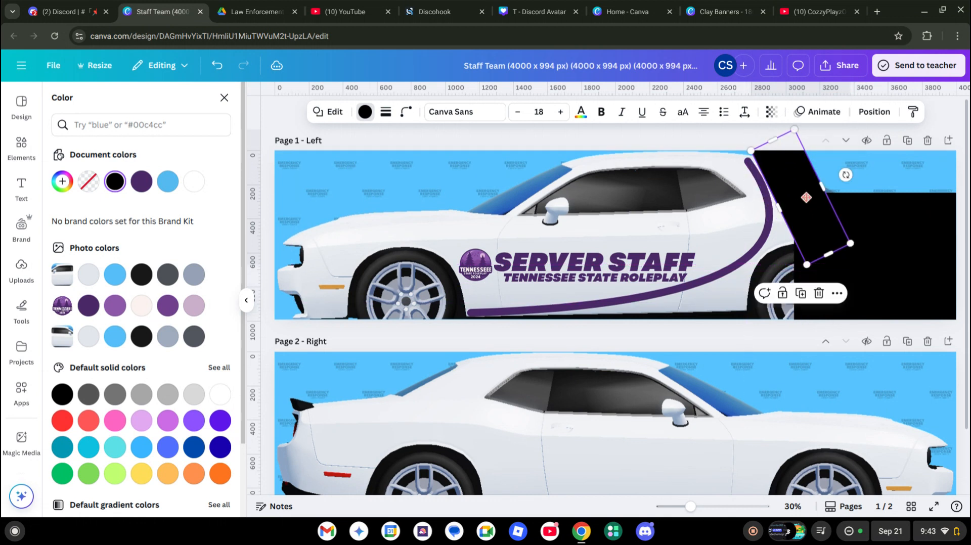
{"action": "key", "text": "Left"}
{"action": "key", "text": "Left"}
{"action": "key", "text": "Left"}
{"action": "key", "text": "Left"}
{"action": "key", "text": "Left"}
{"action": "key", "text": "Left"}
{"action": "key", "text": "Left"}
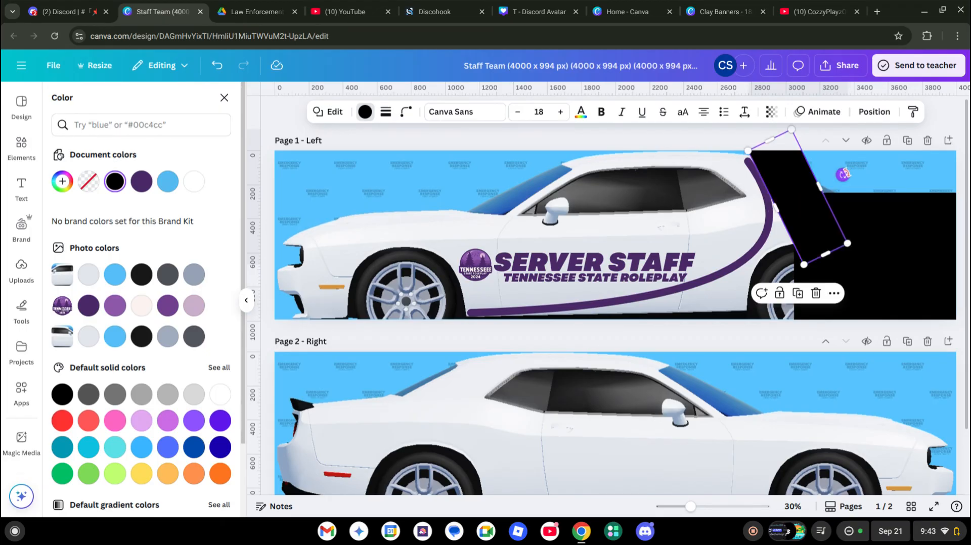
{"action": "left_click_drag", "start_coordinate": [845, 174], "coordinate": [845, 172]}
{"action": "left_click", "coordinate": [709, 136]}
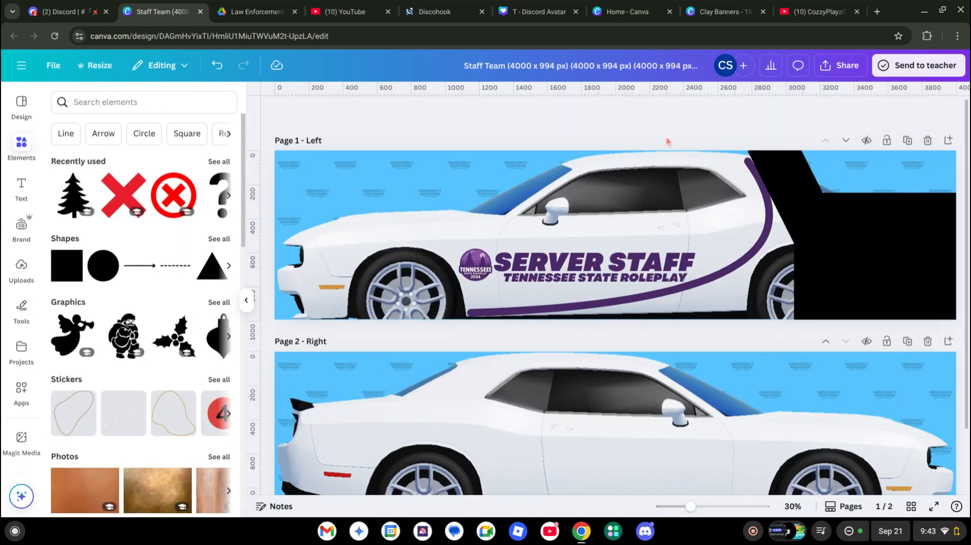
Duplicate the narrow black rectangle and tilt the copy the opposite way along the curve's bend above the rear wheel.
{"action": "left_click_drag", "start_coordinate": [792, 192], "coordinate": [830, 249]}
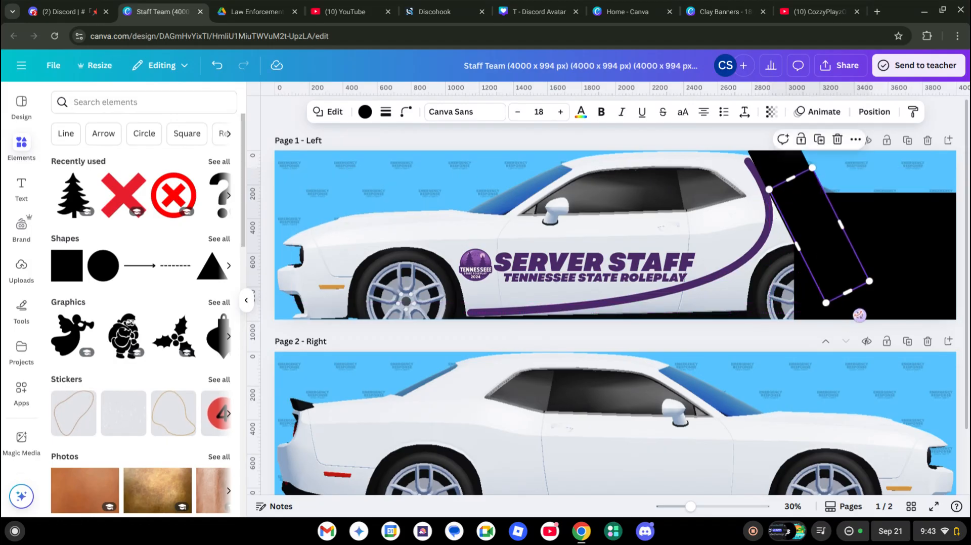
{"action": "left_click_drag", "start_coordinate": [859, 315], "coordinate": [777, 313]}
{"action": "mouse_move", "coordinate": [811, 239]}
{"action": "left_mouse_down"}
{"action": "mouse_move", "coordinate": [779, 249]}
{"action": "mouse_move", "coordinate": [803, 247]}
{"action": "left_mouse_up"}
Paste another copy of the narrow rectangle and rotate it to fill the gap between the tilted pieces and the large rectangle.
{"action": "key", "text": "ctrl+c"}
{"action": "key", "text": "ctrl+v"}
{"action": "left_click_drag", "start_coordinate": [750, 325], "coordinate": [785, 336]}
{"action": "left_click_drag", "start_coordinate": [786, 288], "coordinate": [789, 277]}
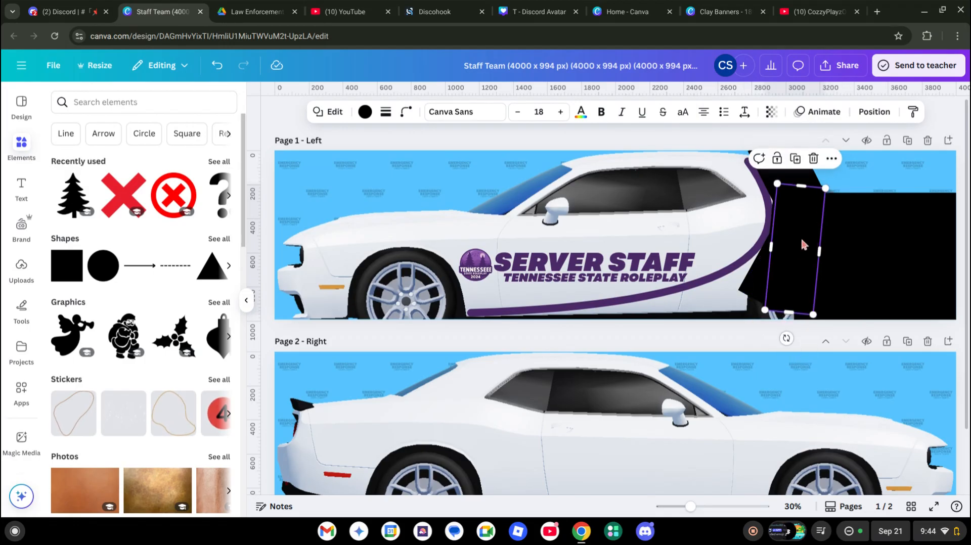
{"action": "left_click_drag", "start_coordinate": [800, 239], "coordinate": [814, 225]}
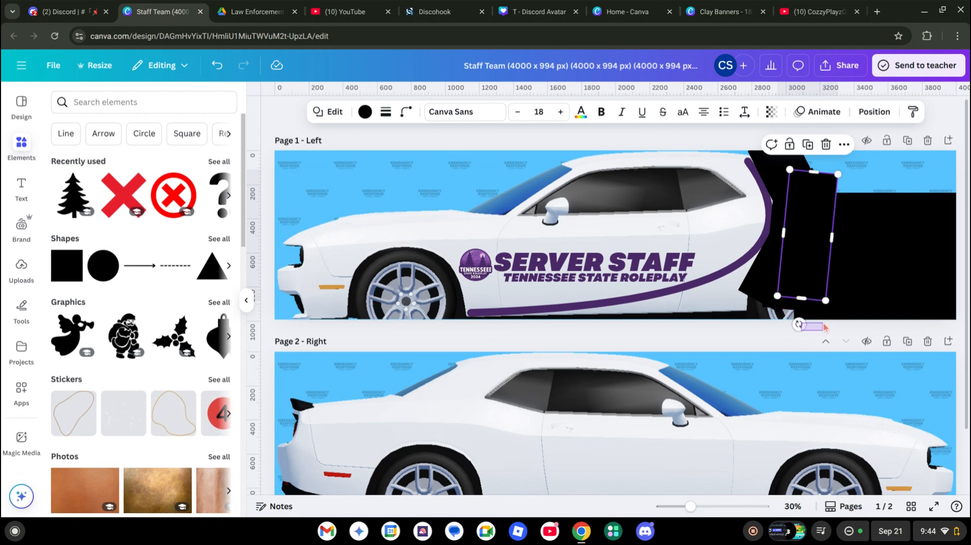
{"action": "left_click_drag", "start_coordinate": [824, 324], "coordinate": [836, 317]}
{"action": "left_click", "coordinate": [790, 188]}
{"action": "left_click", "coordinate": [572, 142]}
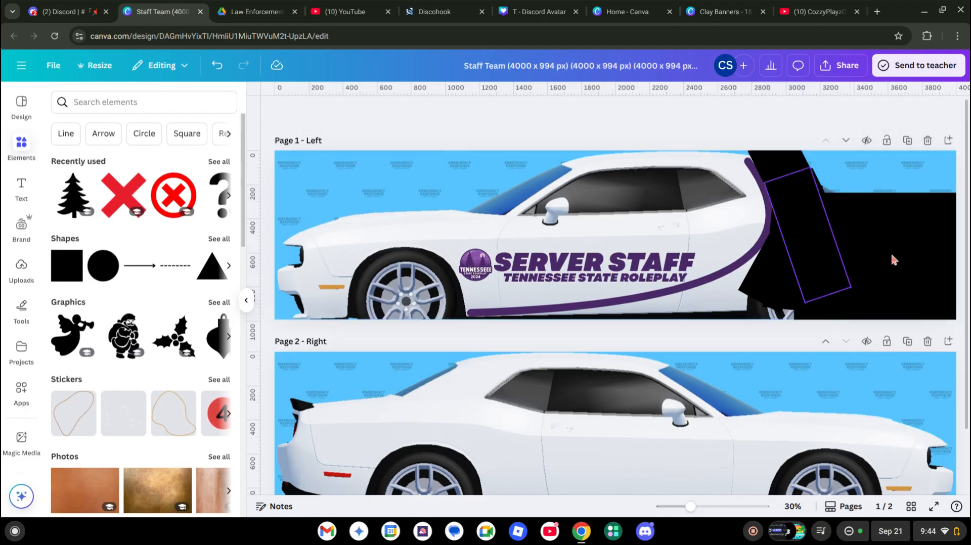
Duplicate the large black rectangle and rotate the copy to follow the curve's lower section, covering the rear wheel area.
{"action": "left_click", "coordinate": [901, 302]}
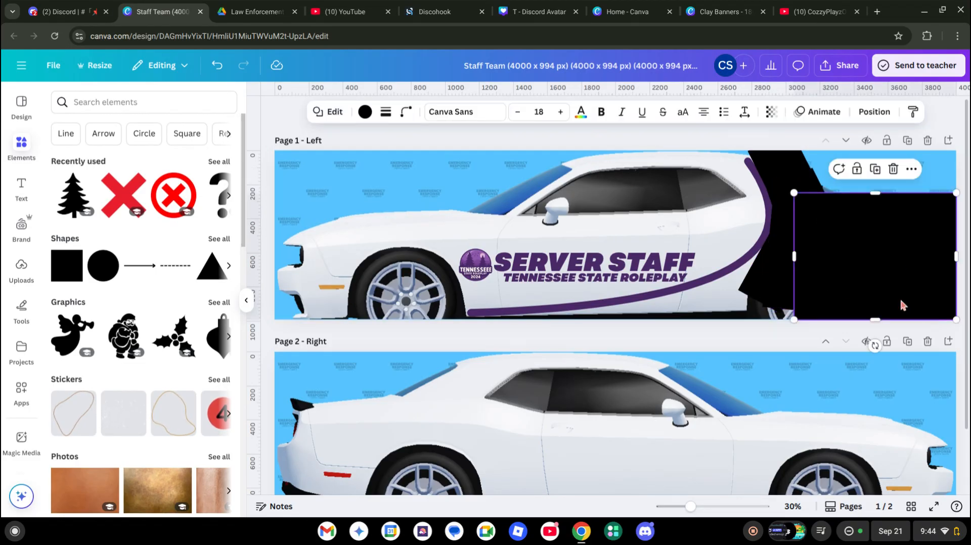
{"action": "left_click_drag", "start_coordinate": [888, 286], "coordinate": [826, 314]}
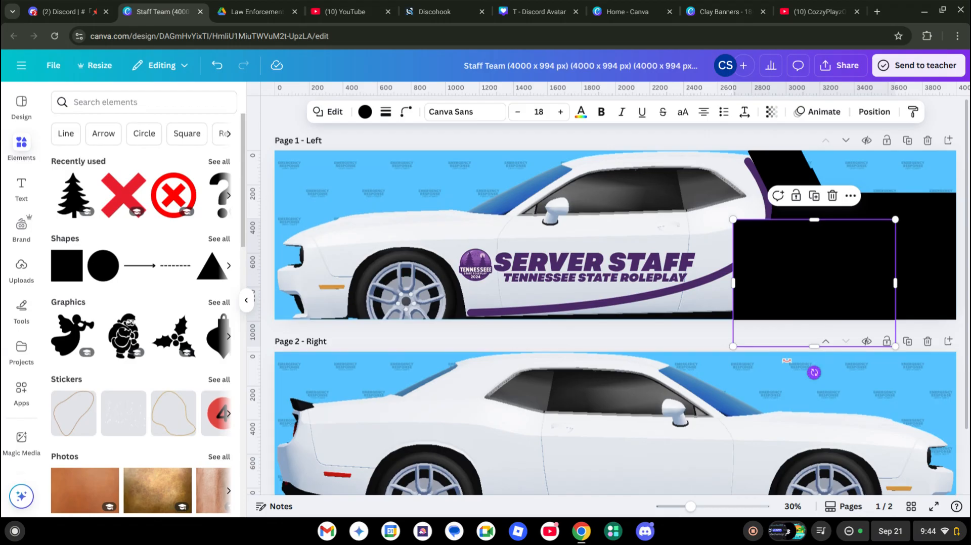
{"action": "left_click_drag", "start_coordinate": [814, 373], "coordinate": [741, 335]}
{"action": "left_click_drag", "start_coordinate": [812, 266], "coordinate": [778, 321]}
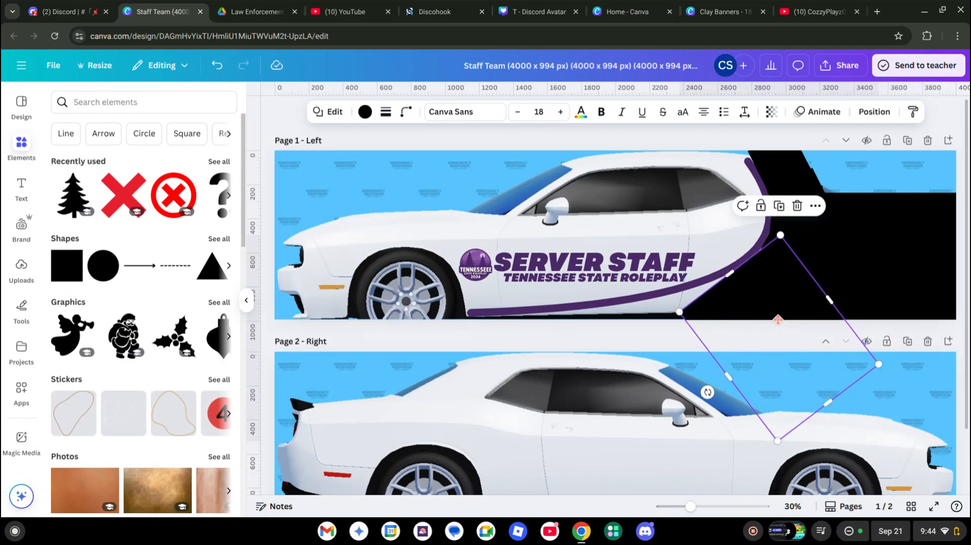
{"action": "left_click", "coordinate": [778, 322]}
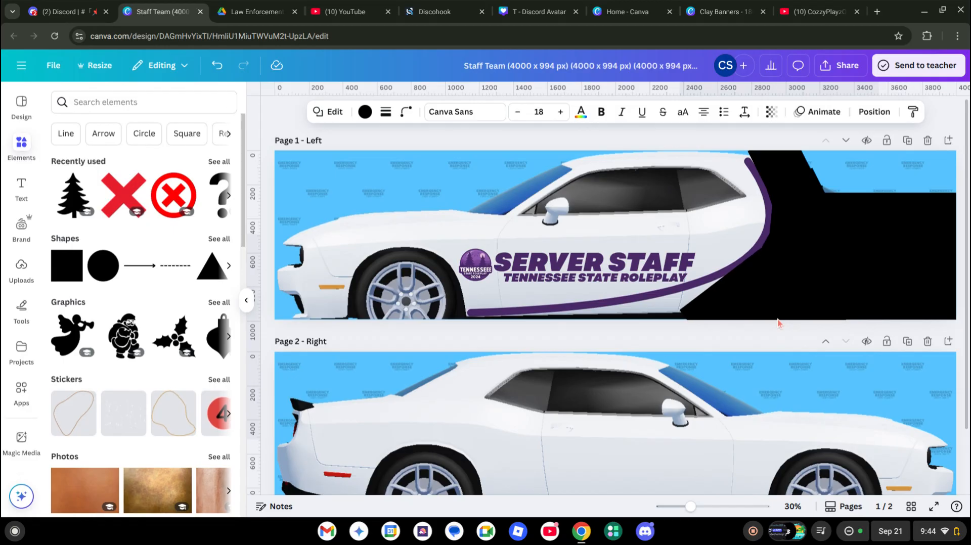
Place another copy of the tilted black rectangle further forward under the purple curve and rotate it to match the curve's lower edge.
{"action": "left_click", "coordinate": [778, 323]}
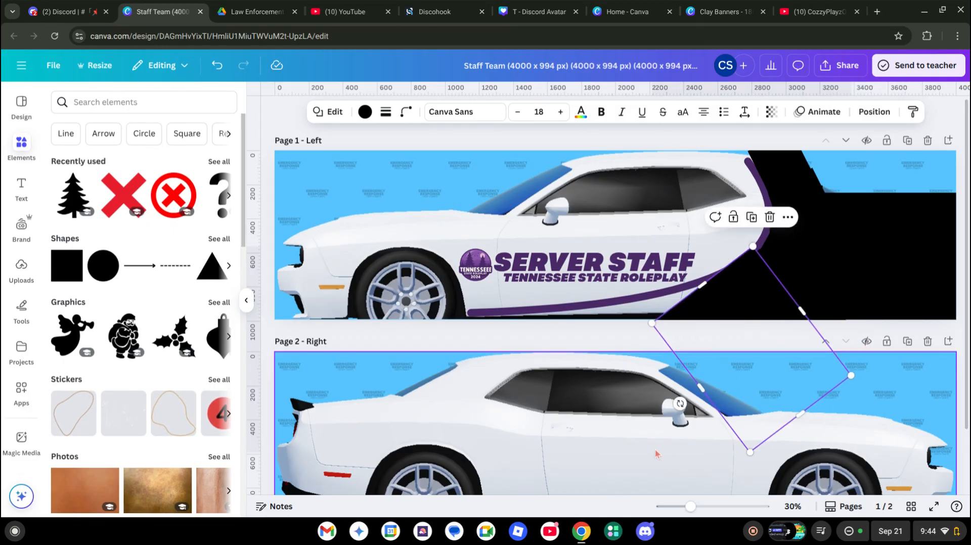
{"action": "left_click_drag", "start_coordinate": [681, 403], "coordinate": [664, 367]}
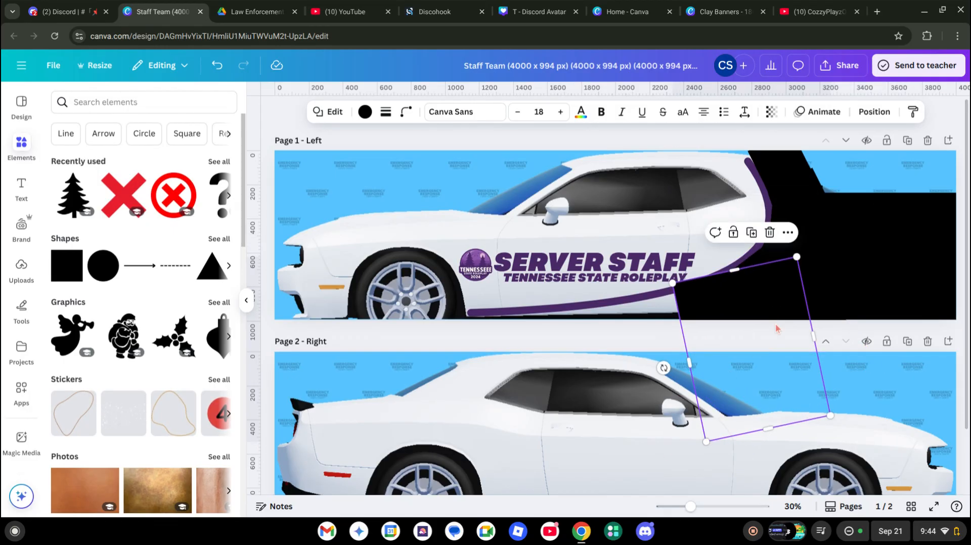
{"action": "left_click_drag", "start_coordinate": [776, 328], "coordinate": [739, 342]}
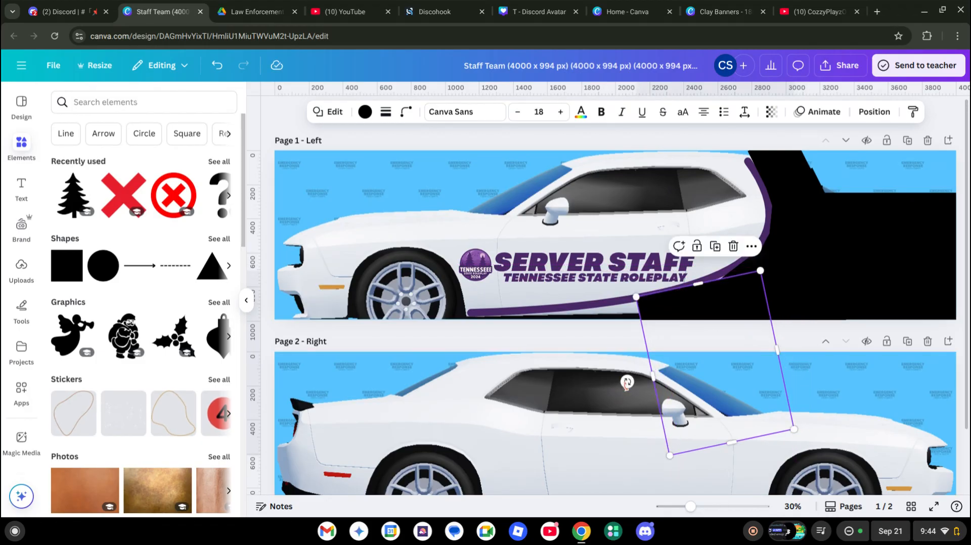
{"action": "left_click_drag", "start_coordinate": [627, 383], "coordinate": [629, 413]}
{"action": "scroll", "coordinate": [629, 415], "scroll_direction": "down", "scroll_amount": 1}
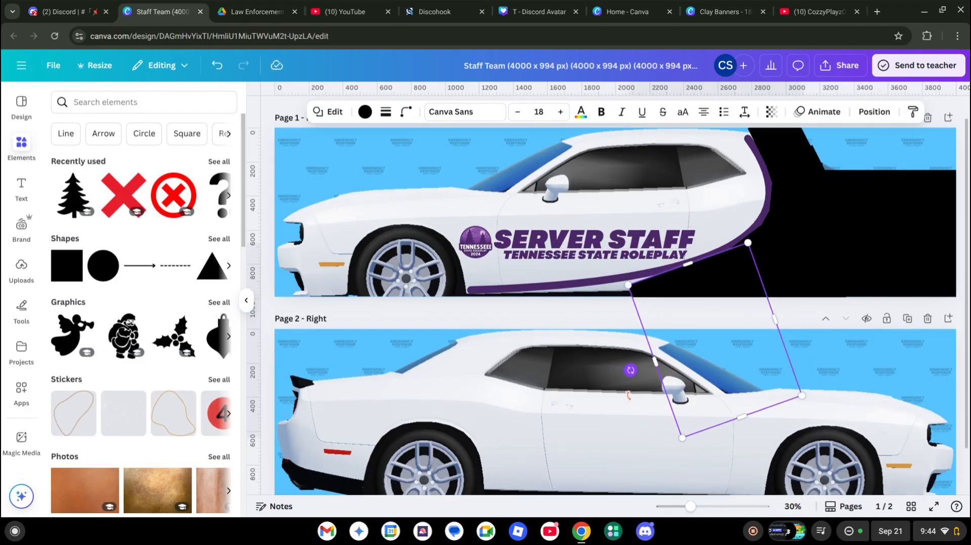
Add another black rectangle copy beside the last one and rotate it to a shallower angle along the curve's underside.
{"action": "left_click", "coordinate": [756, 292]}
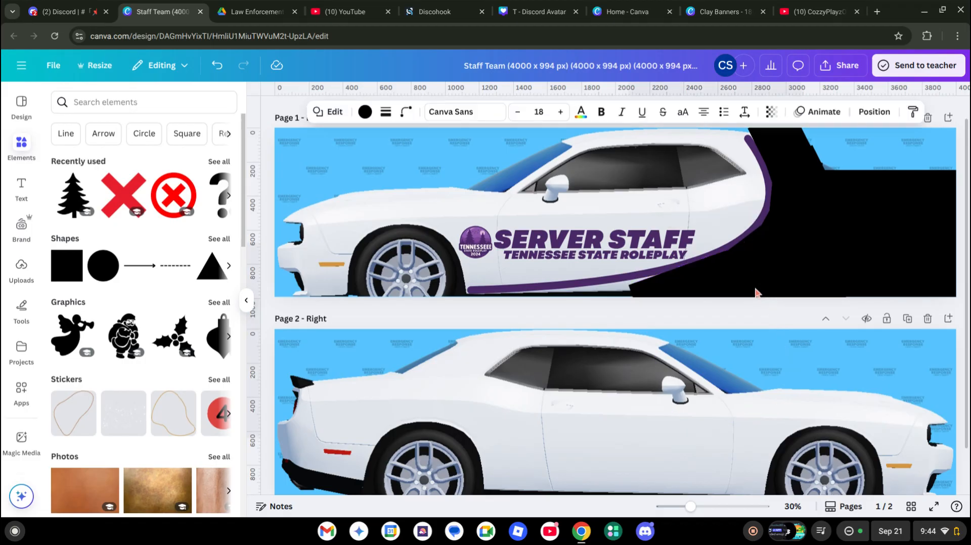
{"action": "left_click_drag", "start_coordinate": [745, 280], "coordinate": [674, 310]}
{"action": "left_click_drag", "start_coordinate": [590, 388], "coordinate": [576, 370]}
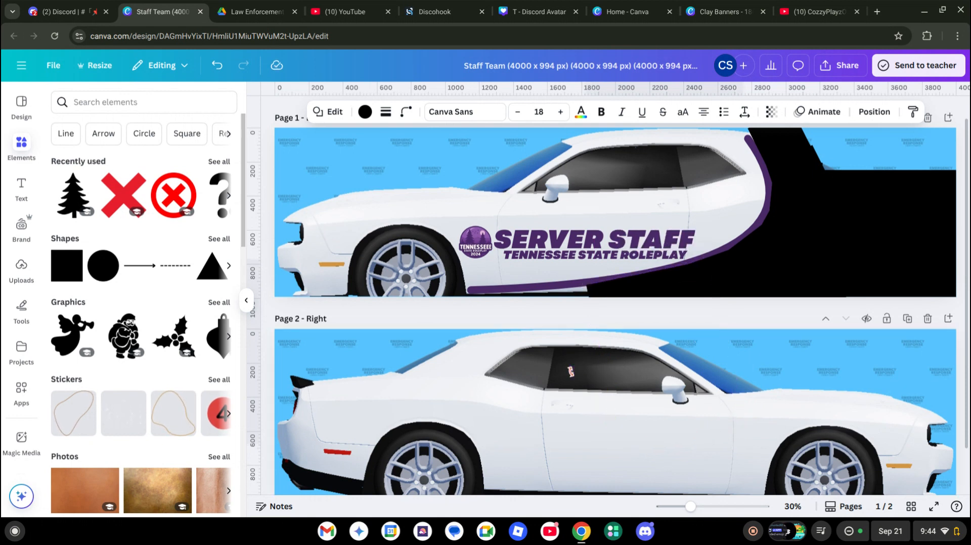
Extend the black fill toward the front wheel with a further rectangle copy, adjusting its tilt and position to follow the curve.
{"action": "left_click_drag", "start_coordinate": [571, 372], "coordinate": [497, 376]}
{"action": "key", "text": "Escape"}
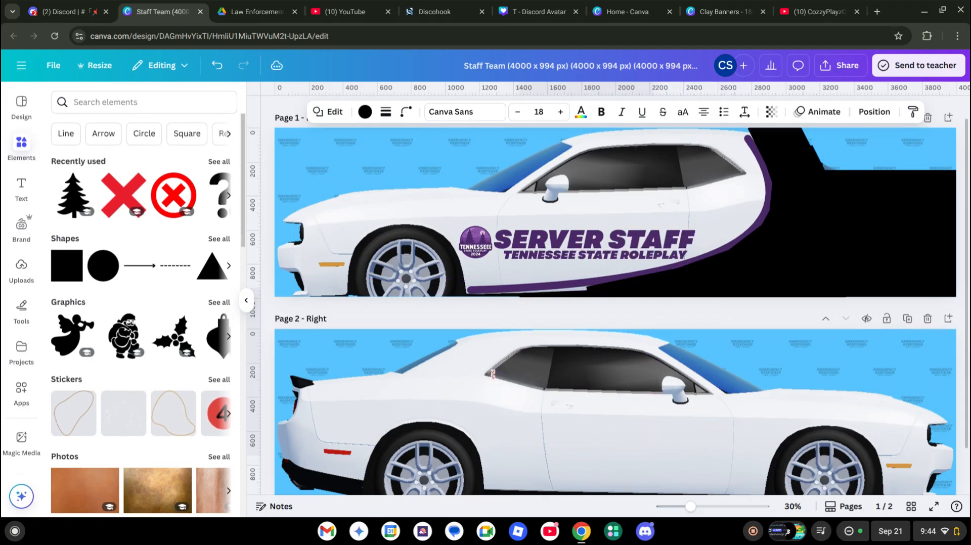
{"action": "left_click", "coordinate": [493, 373]}
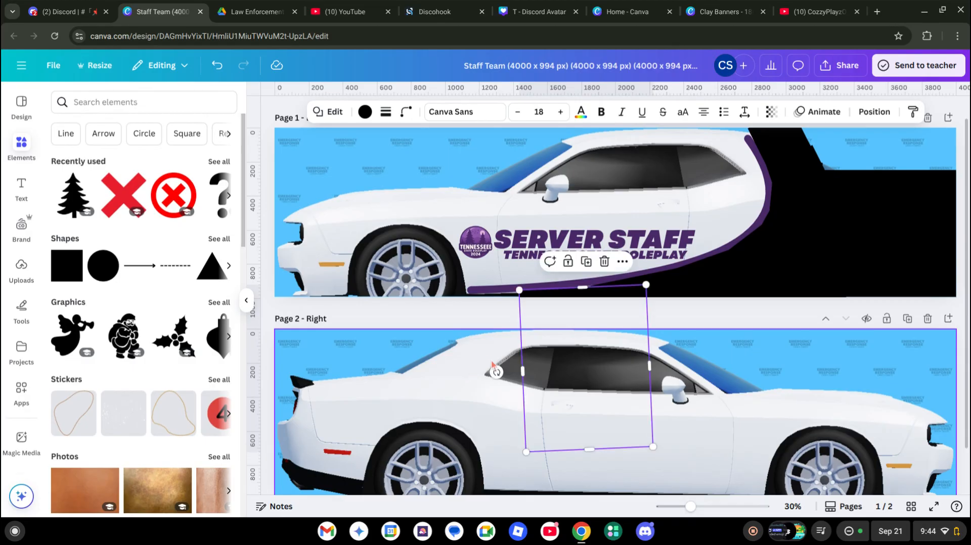
{"action": "left_click_drag", "start_coordinate": [494, 369], "coordinate": [496, 377]}
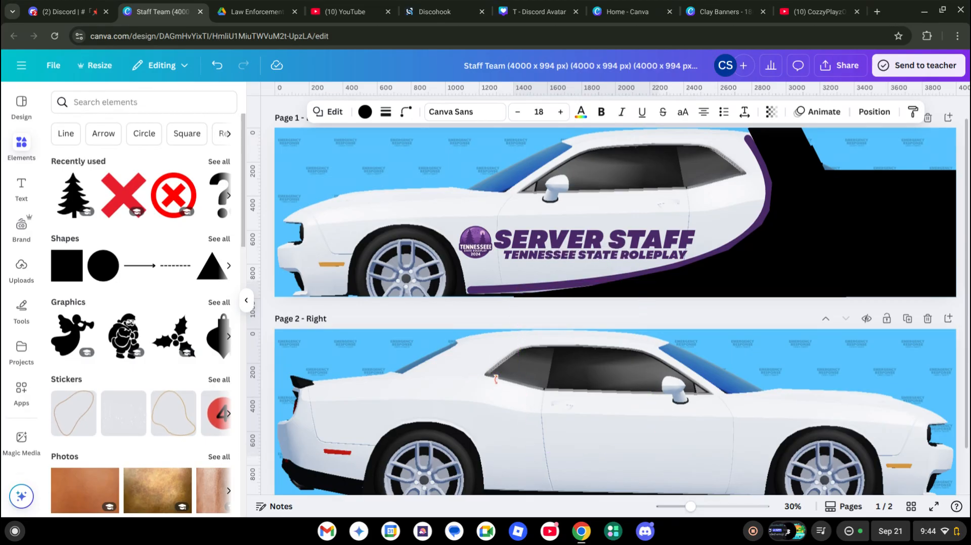
{"action": "left_click", "coordinate": [496, 378]}
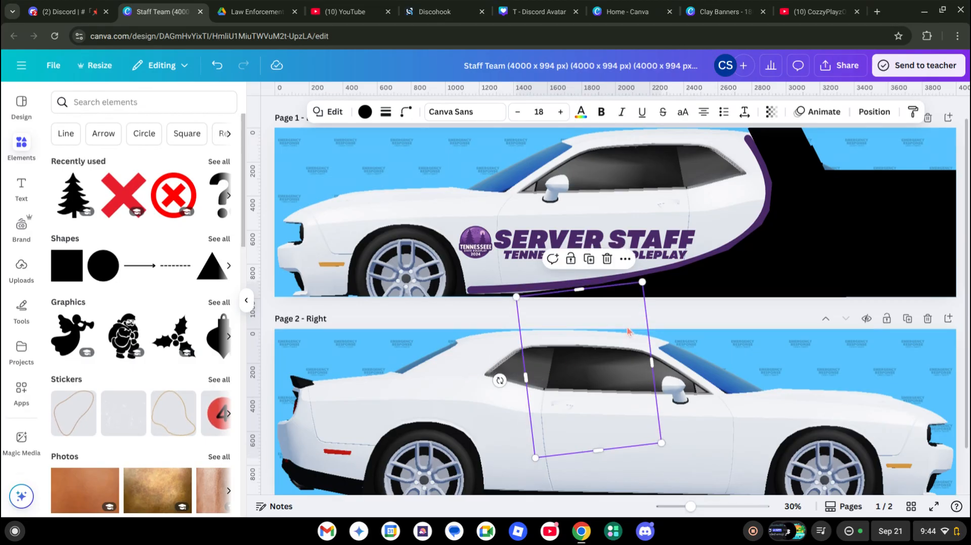
{"action": "left_click_drag", "start_coordinate": [496, 378], "coordinate": [467, 373]}
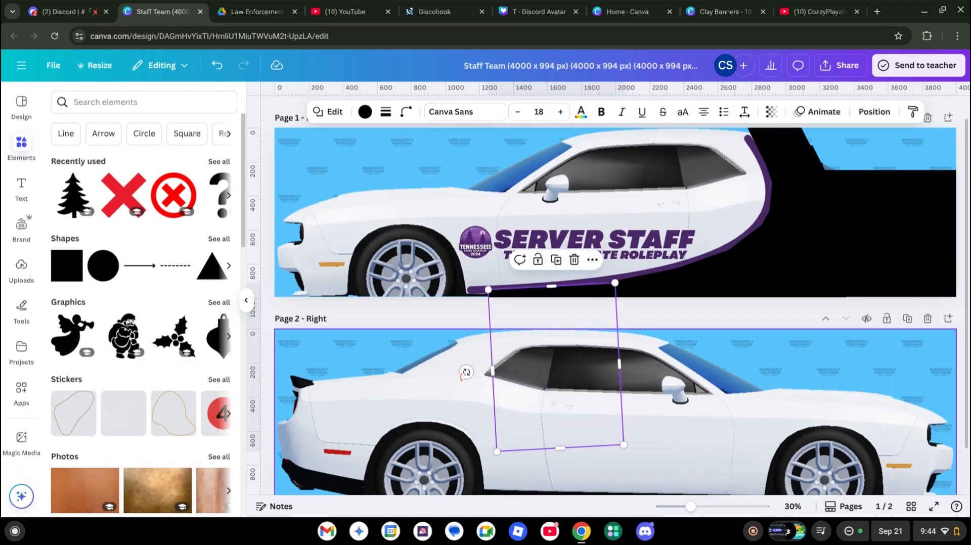
{"action": "left_click", "coordinate": [440, 322]}
{"action": "left_click", "coordinate": [595, 304]}
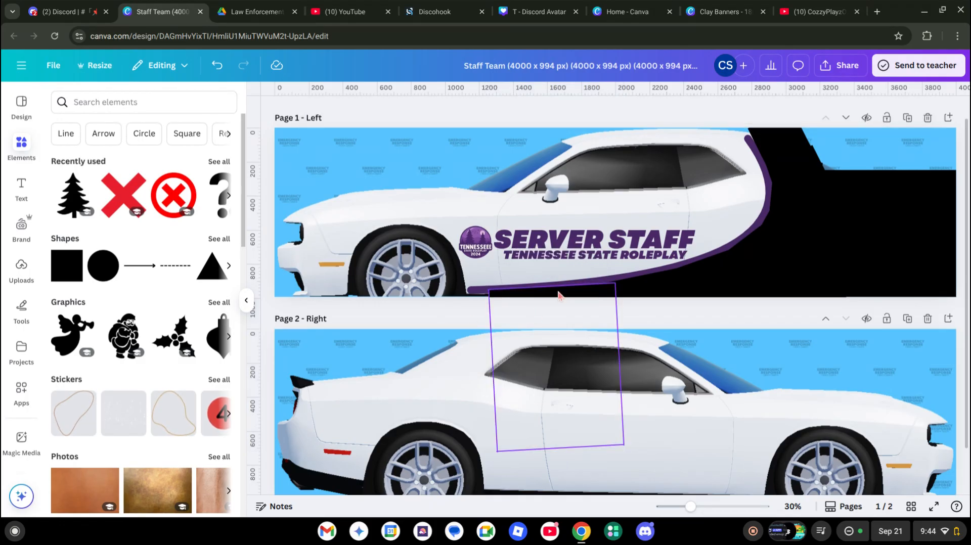
{"action": "key", "text": "Escape"}
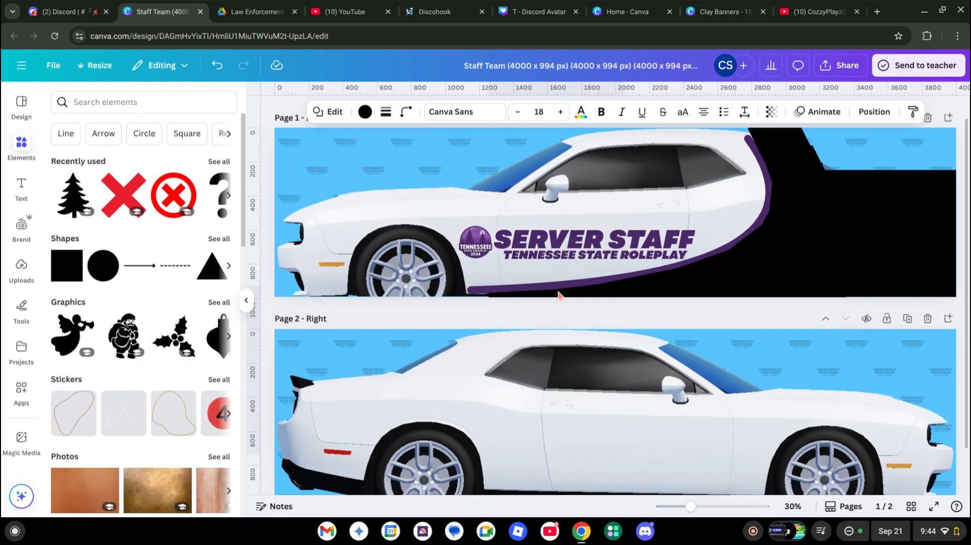
Place a final black rectangle copy under the curve's front end and rotate it level to fill the remaining gap.
{"action": "left_click", "coordinate": [559, 296]}
{"action": "key", "text": "Escape"}
{"action": "left_click", "coordinate": [561, 309]}
{"action": "left_click_drag", "start_coordinate": [557, 309], "coordinate": [512, 308]}
{"action": "left_click_drag", "start_coordinate": [435, 378], "coordinate": [435, 374]}
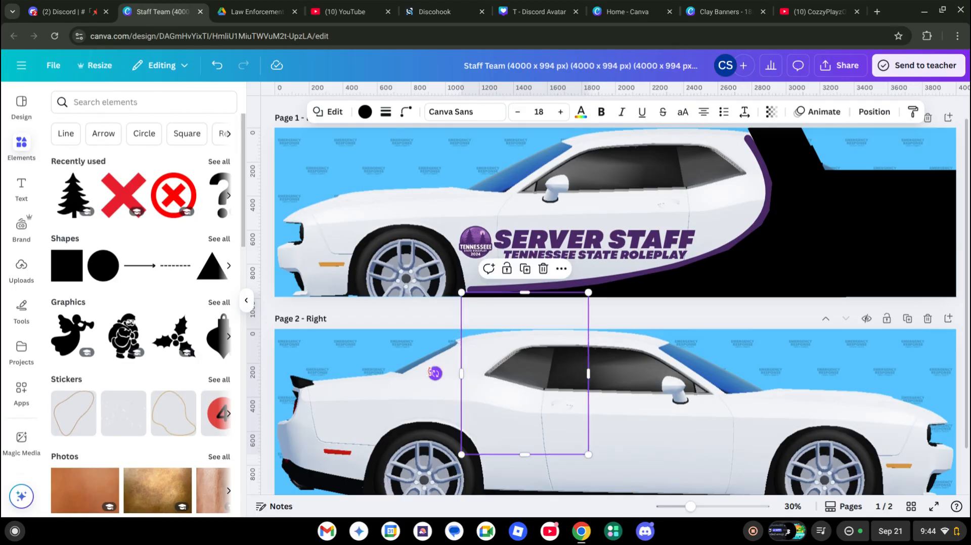
{"action": "left_click", "coordinate": [694, 300]}
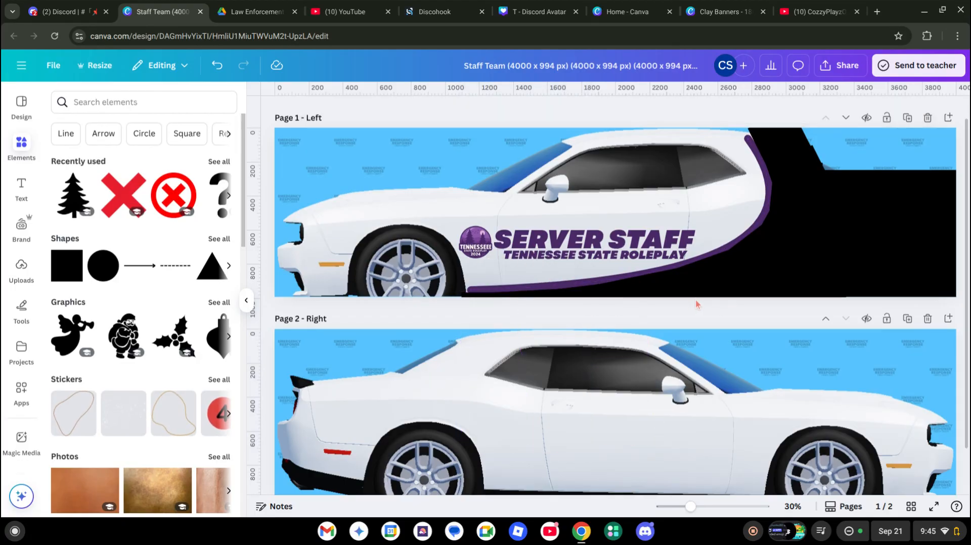
Nudge the steeply tilted black rectangle below the curve's bend slightly downward so its edge stays behind the purple line.
{"action": "left_click", "coordinate": [688, 266]}
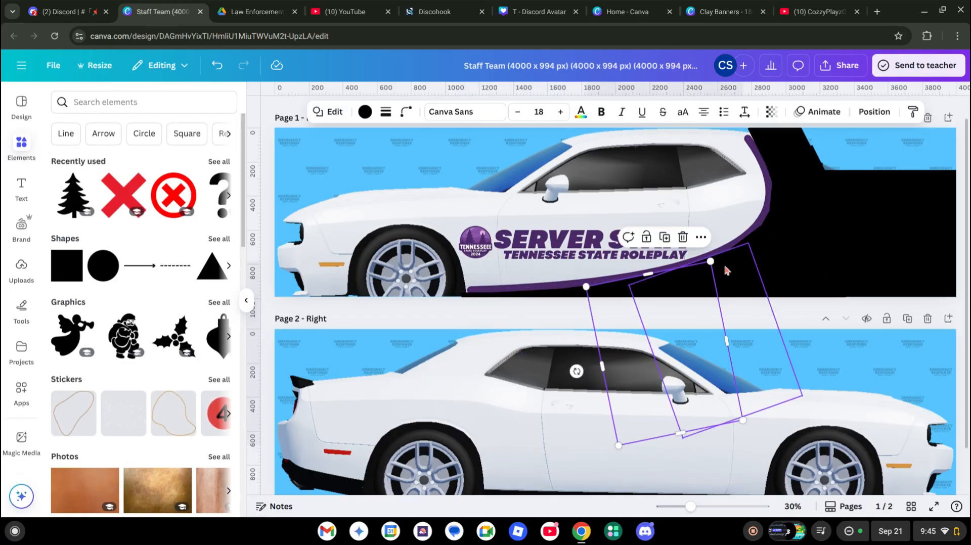
{"action": "left_click", "coordinate": [777, 254]}
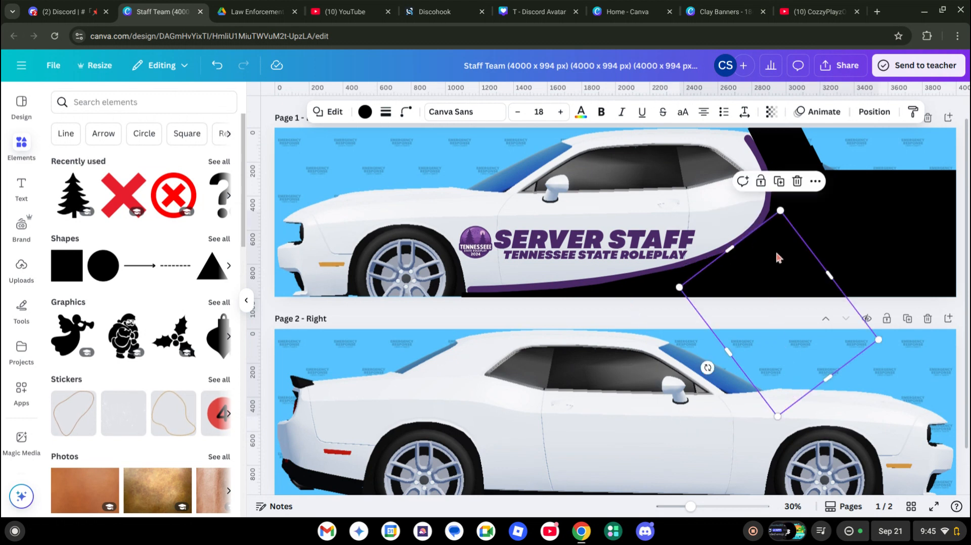
{"action": "key", "text": "Down"}
{"action": "key", "text": "Down"}
{"action": "key", "text": "Down"}
{"action": "key", "text": "Down"}
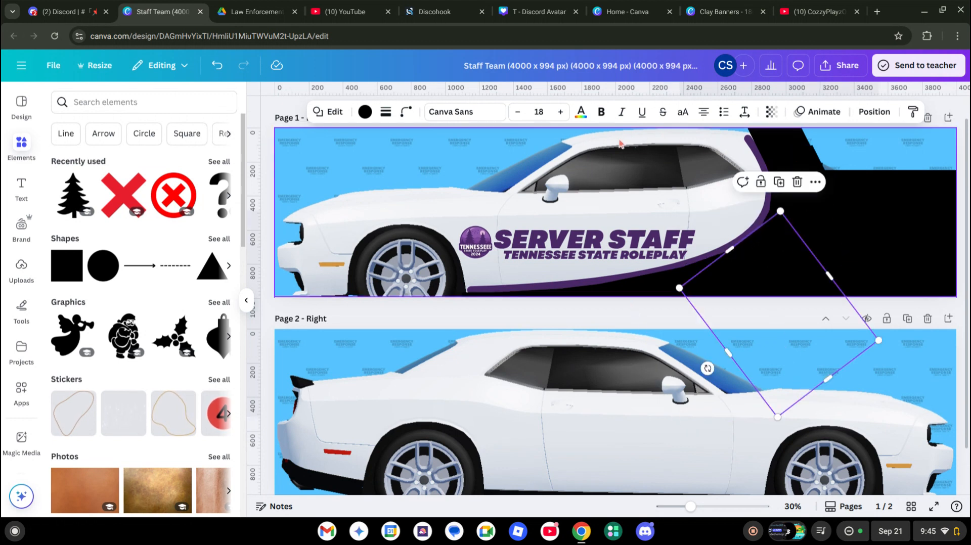
{"action": "left_click", "coordinate": [620, 145]}
{"action": "left_click", "coordinate": [269, 226]}
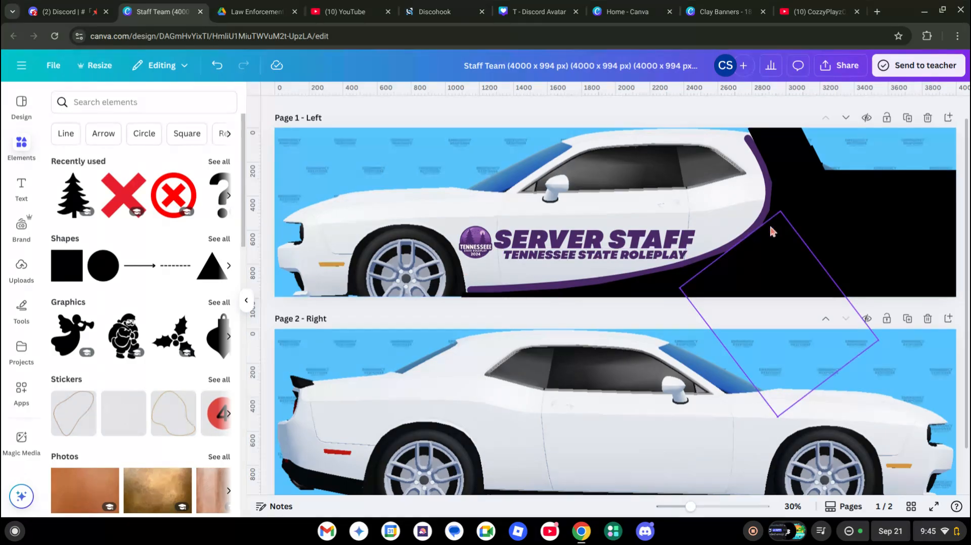
Enlarge the SERVER STAFF text to font size 119.
{"action": "left_click", "coordinate": [661, 243]}
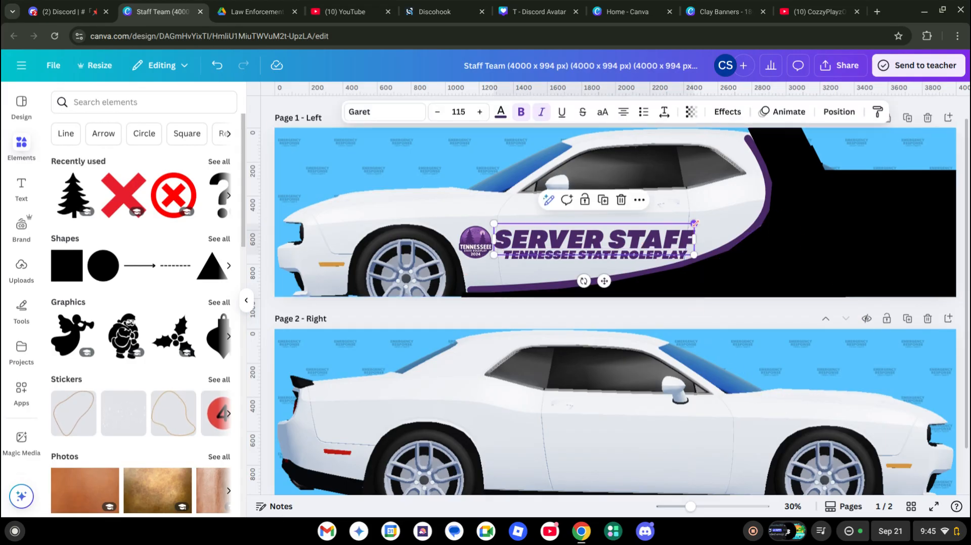
{"action": "left_click_drag", "start_coordinate": [694, 222], "coordinate": [701, 222]}
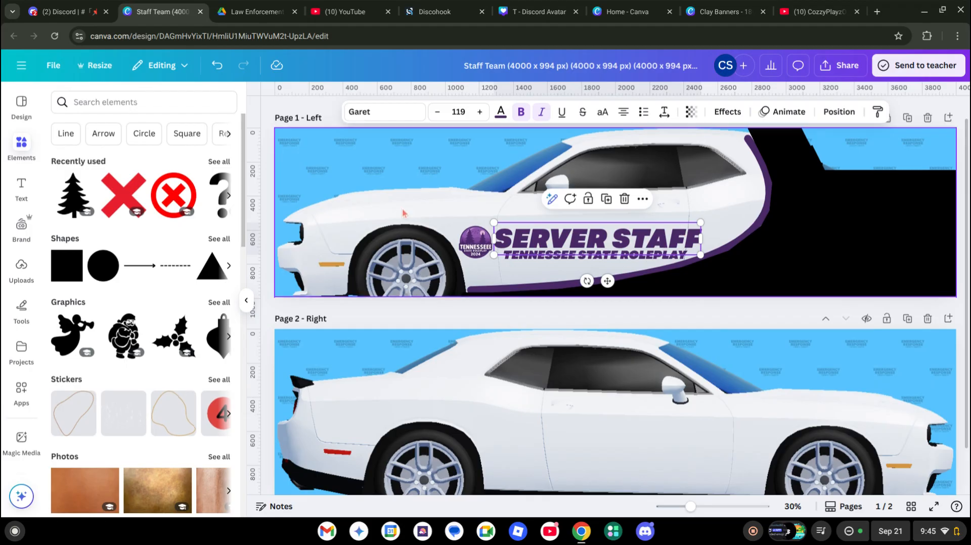
{"action": "left_click", "coordinate": [322, 107]}
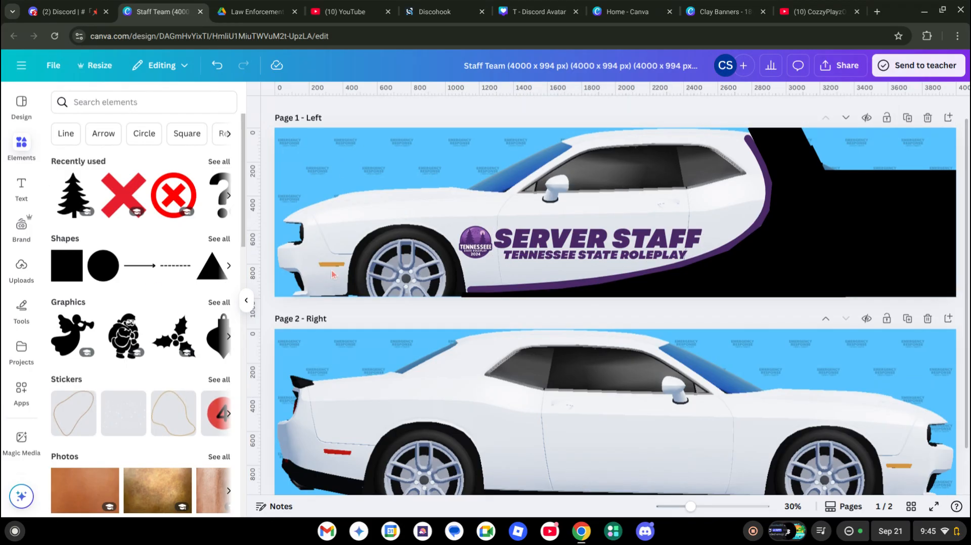
Search the element library for "Rabit Running" and restrict the results to graphics.
{"action": "left_click", "coordinate": [100, 99]}
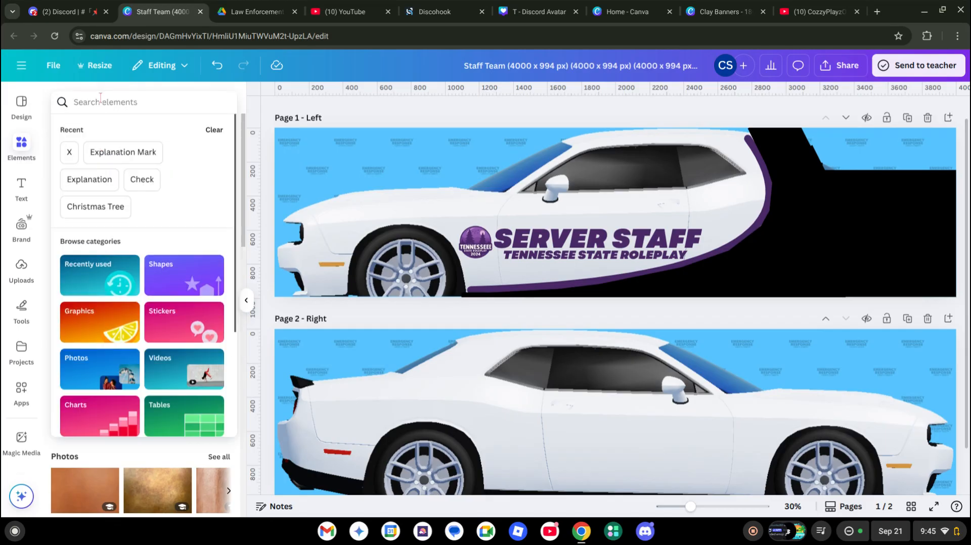
{"action": "type", "text": "Rabit"}
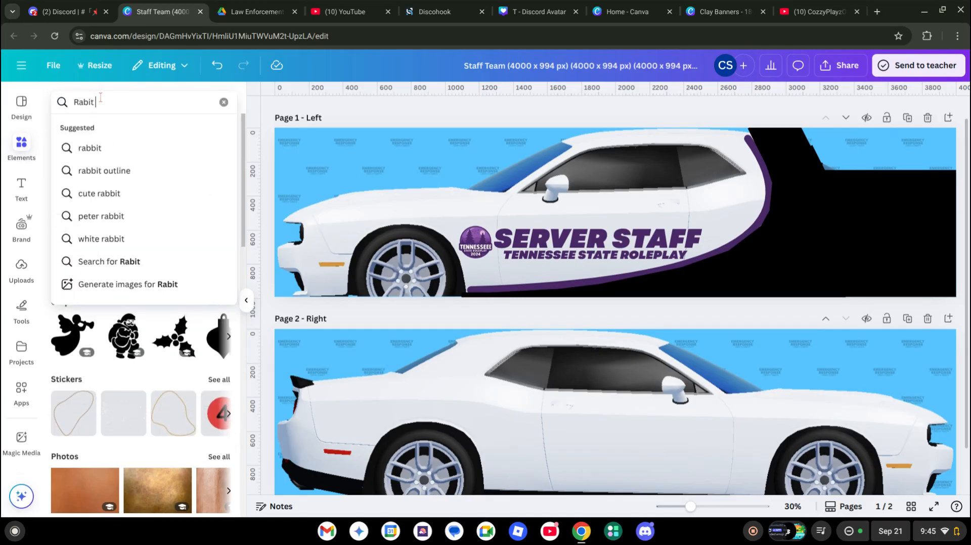
{"action": "type", "text": " Running"}
{"action": "key", "text": "Return"}
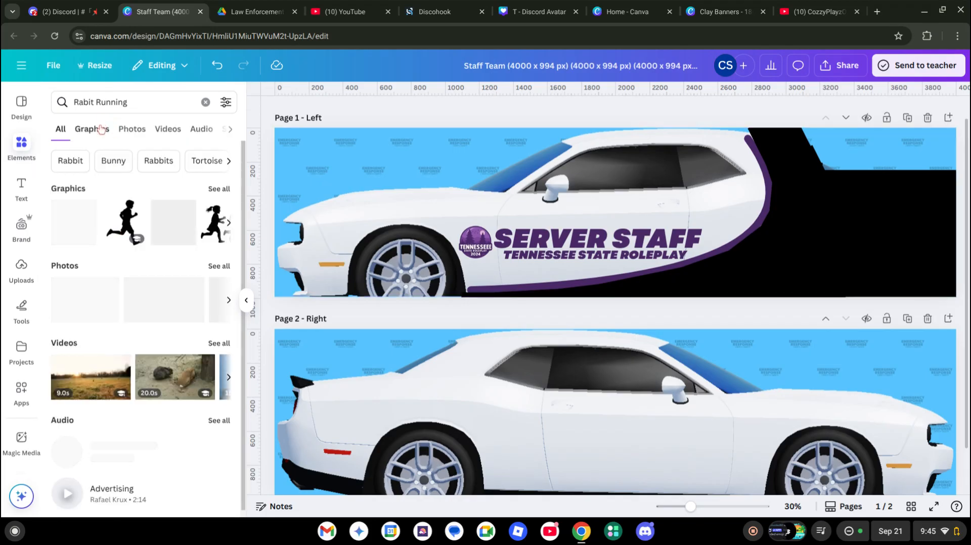
{"action": "left_click", "coordinate": [99, 130]}
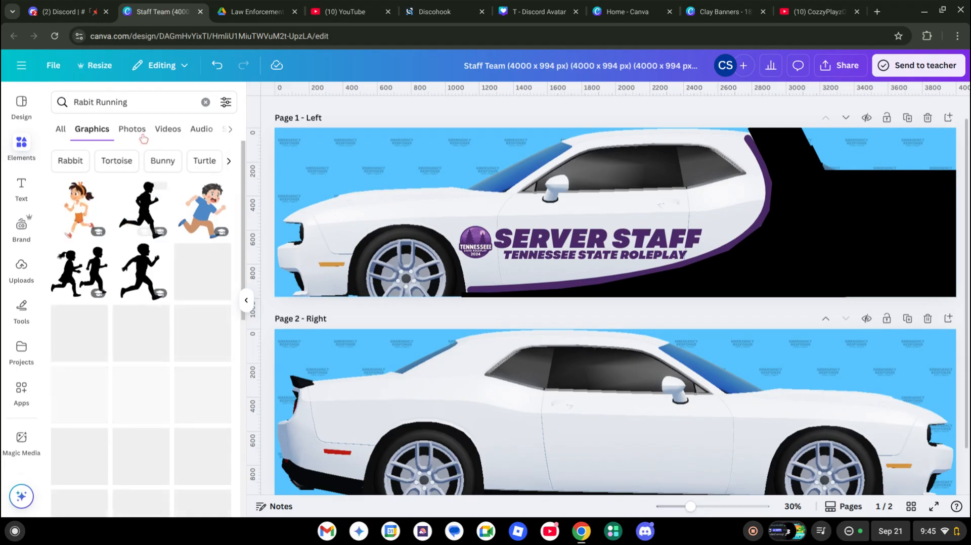
{"action": "triple_click", "coordinate": [114, 102]}
{"action": "key", "text": "BackSpace"}
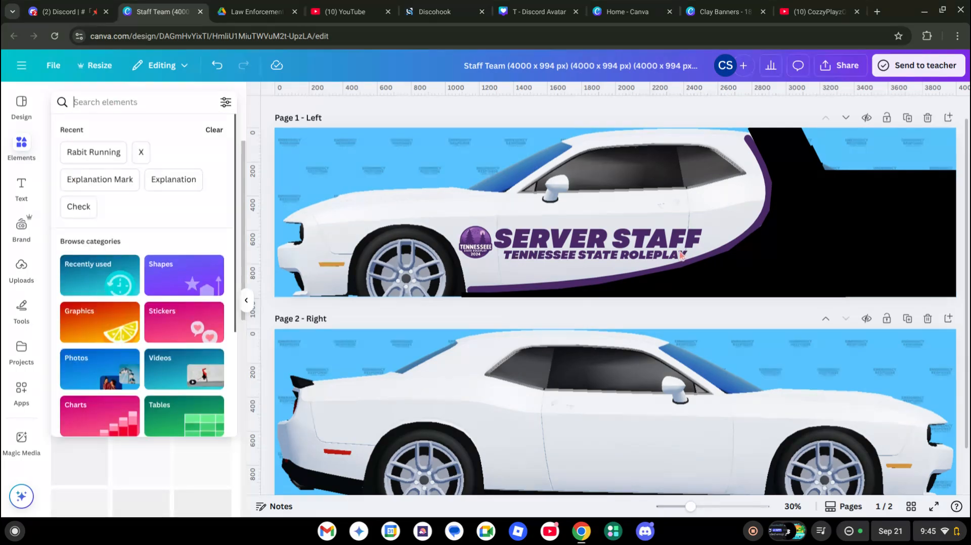
Duplicate the SERVER STAFF text, move the copy above the logo and change its wording to !MOD.
{"action": "left_click", "coordinate": [588, 246]}
{"action": "key", "text": "ctrl+d"}
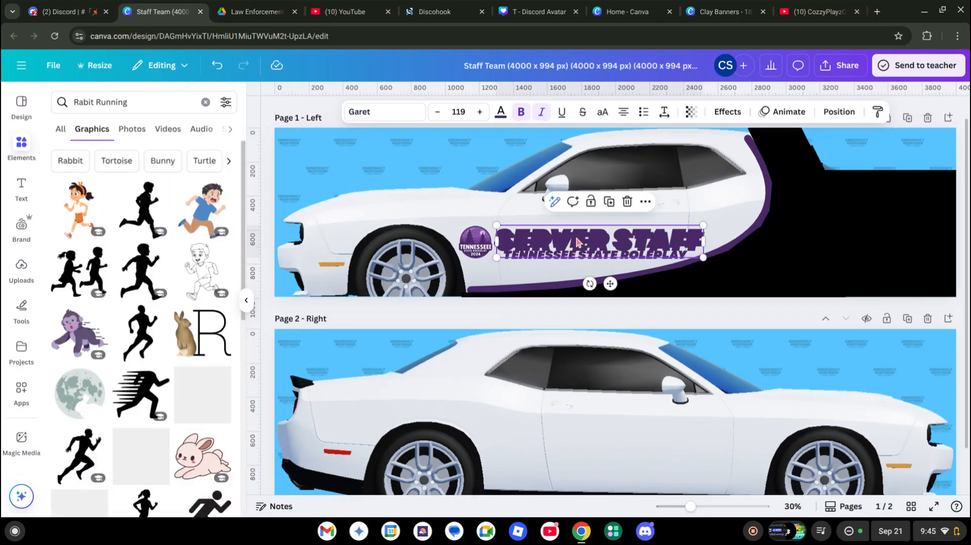
{"action": "left_click_drag", "start_coordinate": [577, 239], "coordinate": [459, 205]}
{"action": "double_click", "coordinate": [459, 205]}
{"action": "type", "text": "!MOD"}
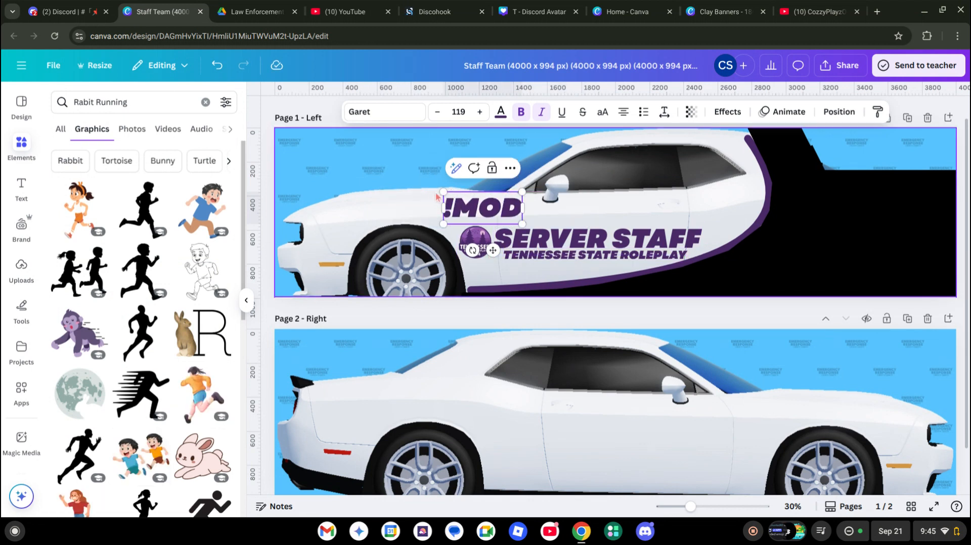
Shrink the !MOD text to font size 61.3 and position it just above the round logo.
{"action": "left_click_drag", "start_coordinate": [443, 193], "coordinate": [475, 205]}
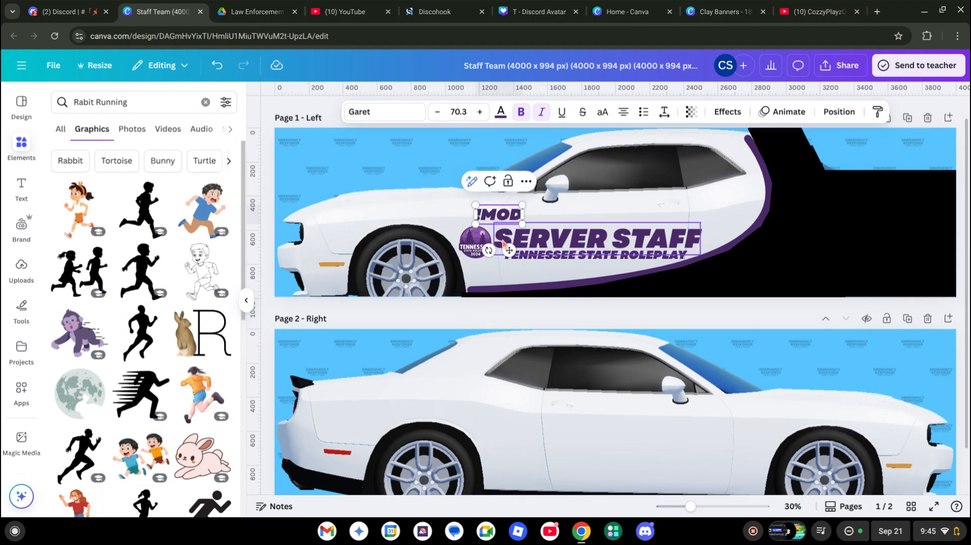
{"action": "left_click_drag", "start_coordinate": [508, 249], "coordinate": [468, 246]}
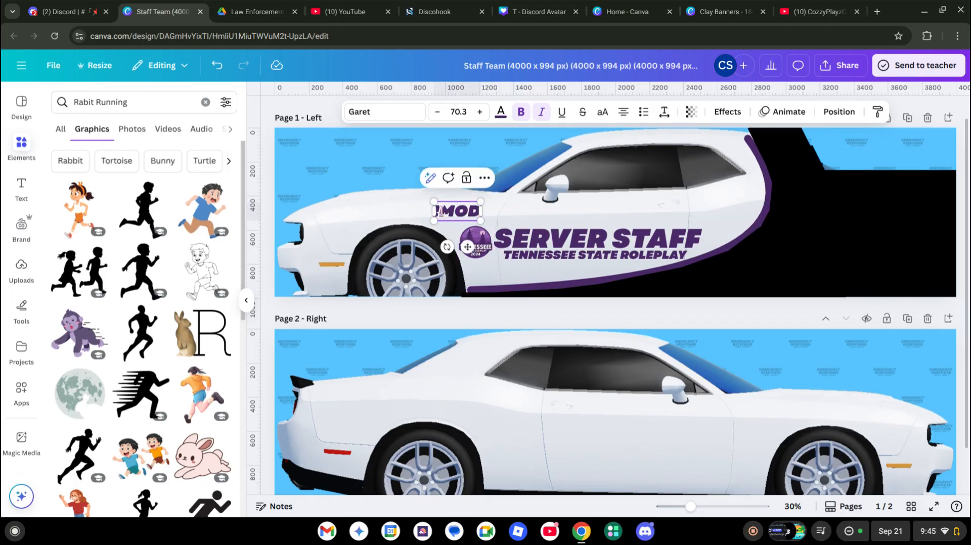
{"action": "left_click_drag", "start_coordinate": [434, 201], "coordinate": [440, 204]}
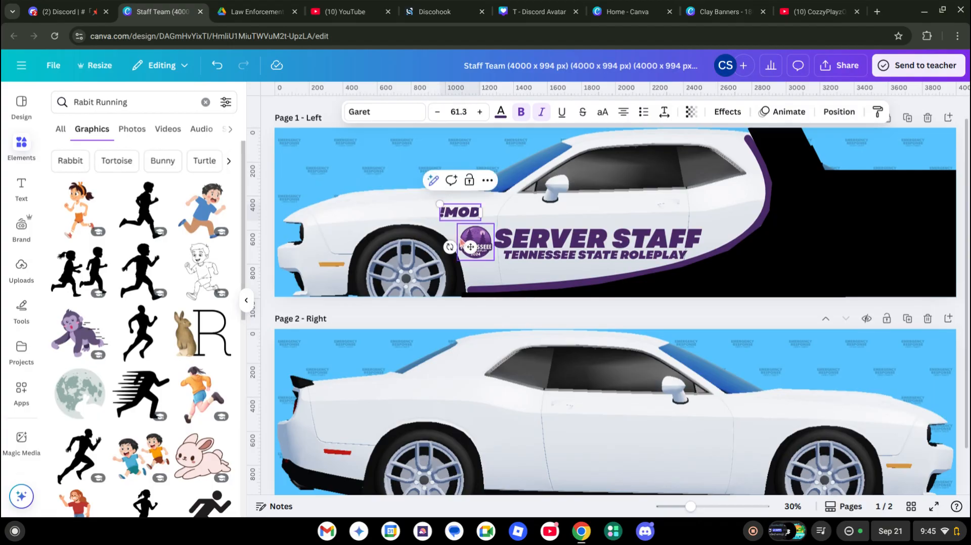
{"action": "left_click_drag", "start_coordinate": [467, 247], "coordinate": [475, 246]}
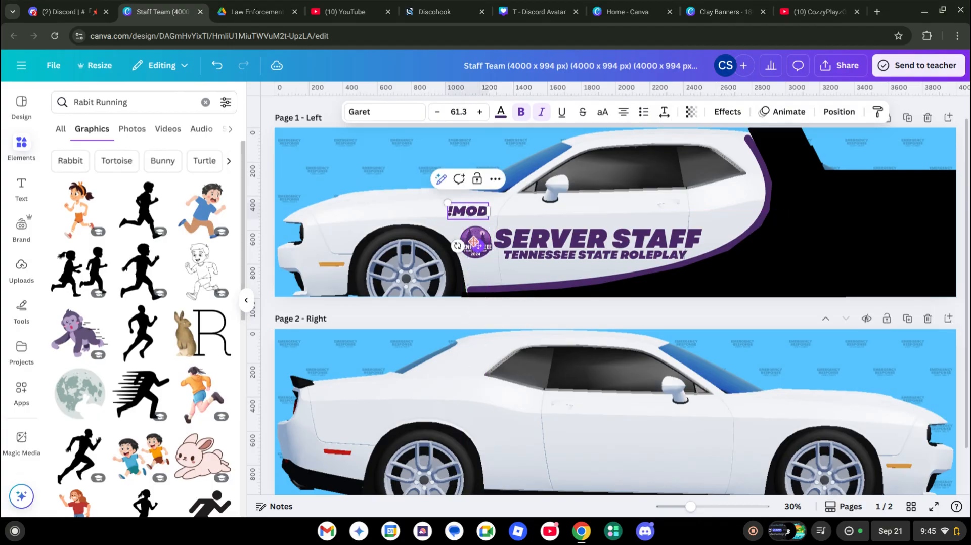
{"action": "left_click", "coordinate": [505, 239]}
Move the !MOD text over the front wheel area and delete it.
{"action": "left_click", "coordinate": [465, 212]}
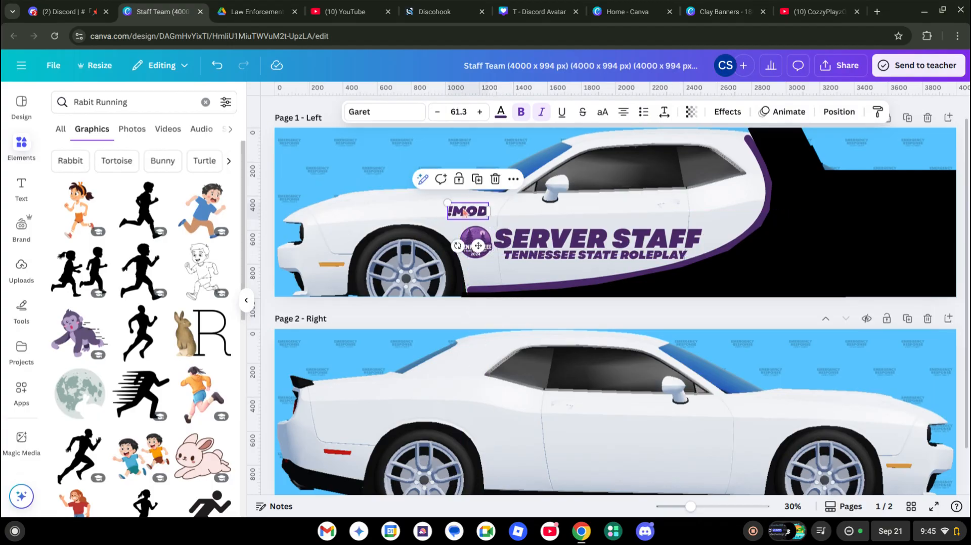
{"action": "left_click_drag", "start_coordinate": [465, 211], "coordinate": [367, 235]}
{"action": "key", "text": "Delete"}
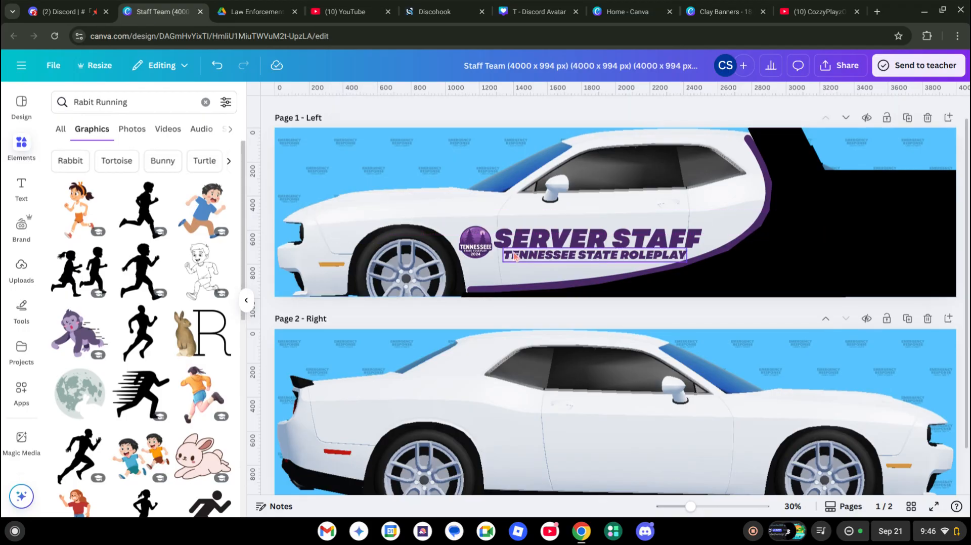
Enlarge the round Tennessee State Roleplay logo slightly and remove it from the Left page.
{"action": "left_click", "coordinate": [475, 247]}
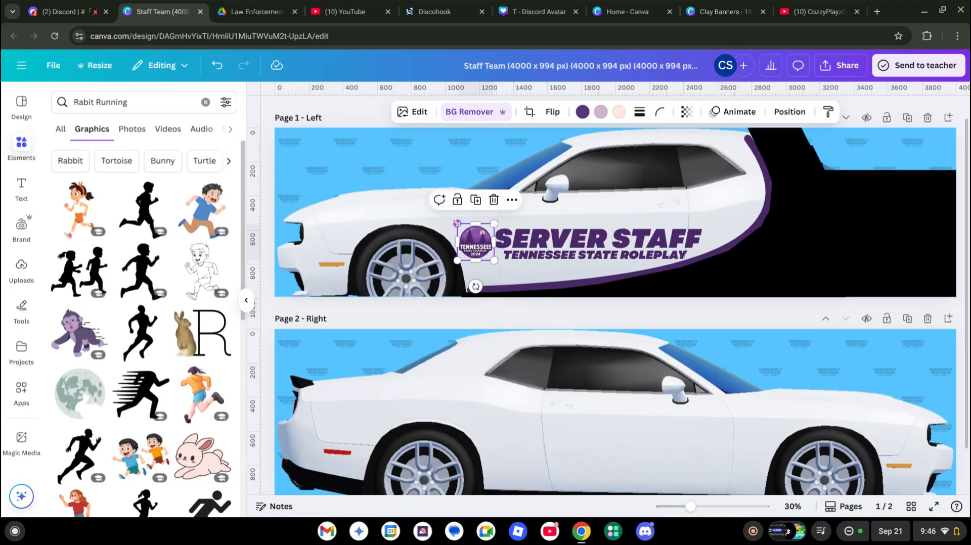
{"action": "left_click_drag", "start_coordinate": [448, 218], "coordinate": [481, 244]}
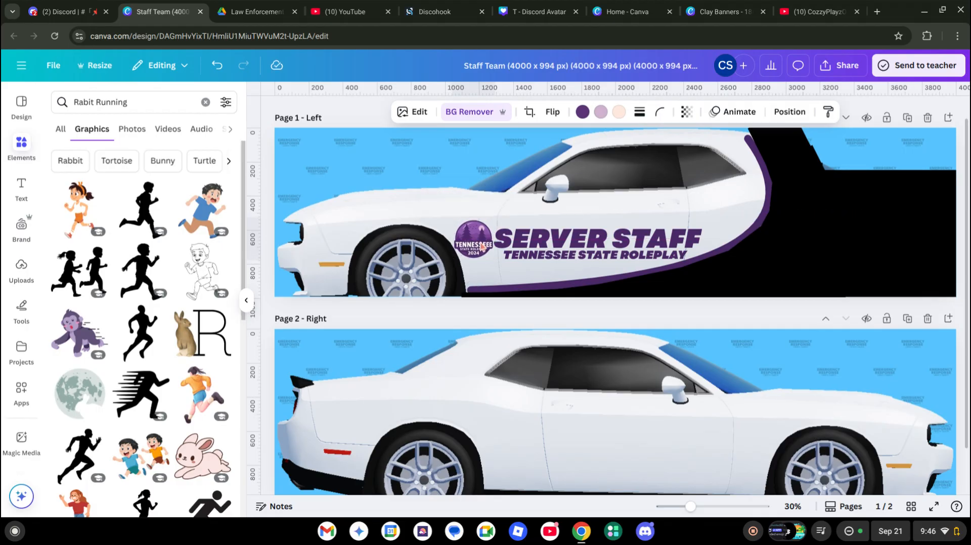
{"action": "key", "text": "Delete"}
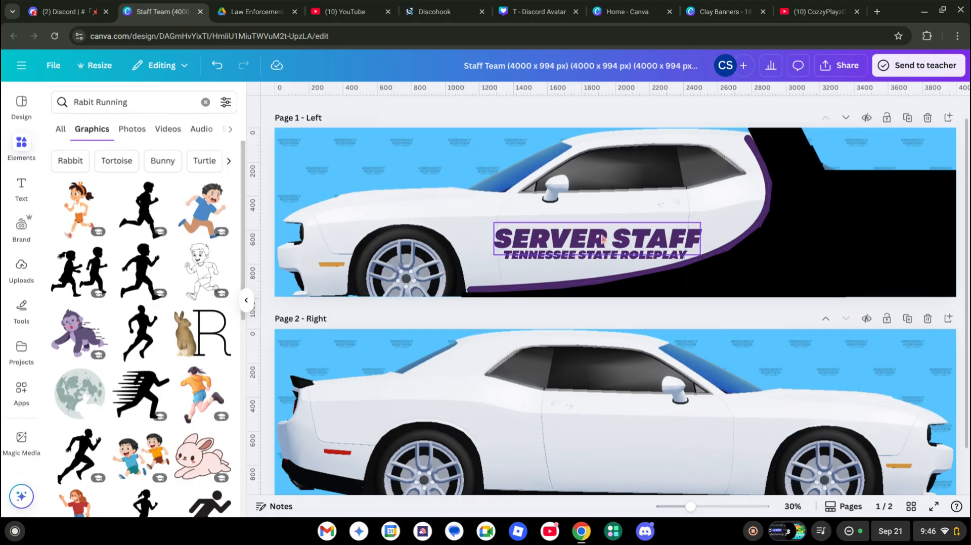
Enlarge the SERVER STAFF text to font size 122 and shift the start of the TENNESSEE STATE ROLEPLAY line towards the front wheel.
{"action": "left_click", "coordinate": [522, 240]}
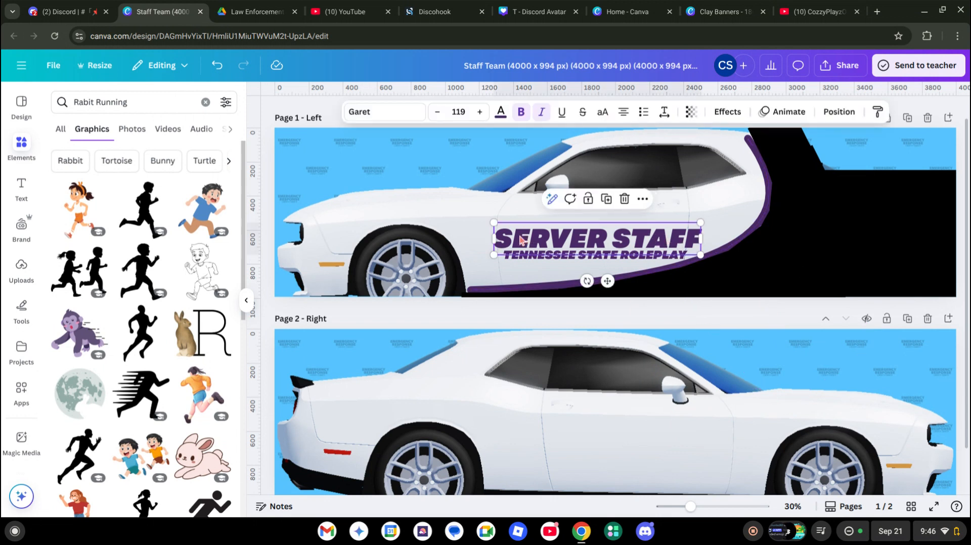
{"action": "left_click_drag", "start_coordinate": [494, 222], "coordinate": [494, 249]}
{"action": "left_click", "coordinate": [518, 256]}
{"action": "left_click", "coordinate": [428, 216]}
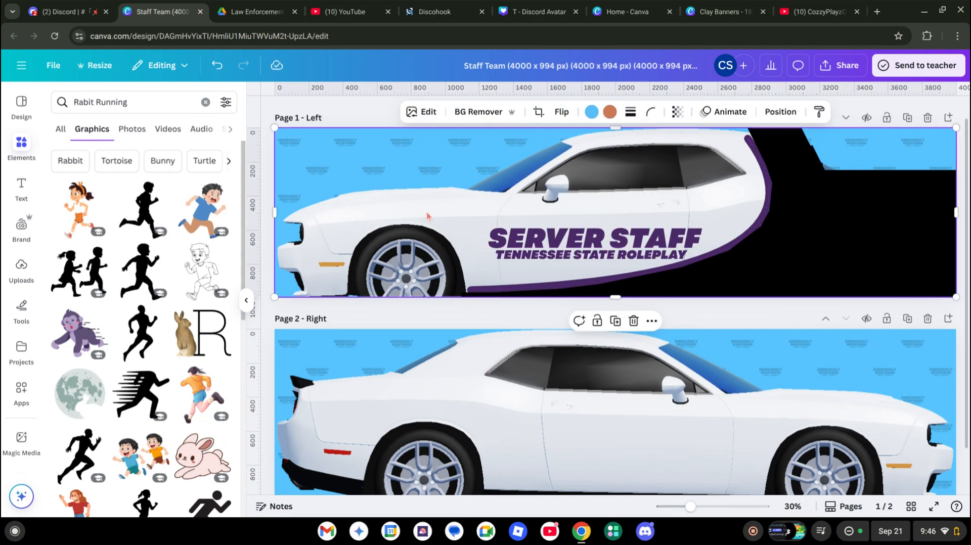
{"action": "left_click", "coordinate": [535, 242]}
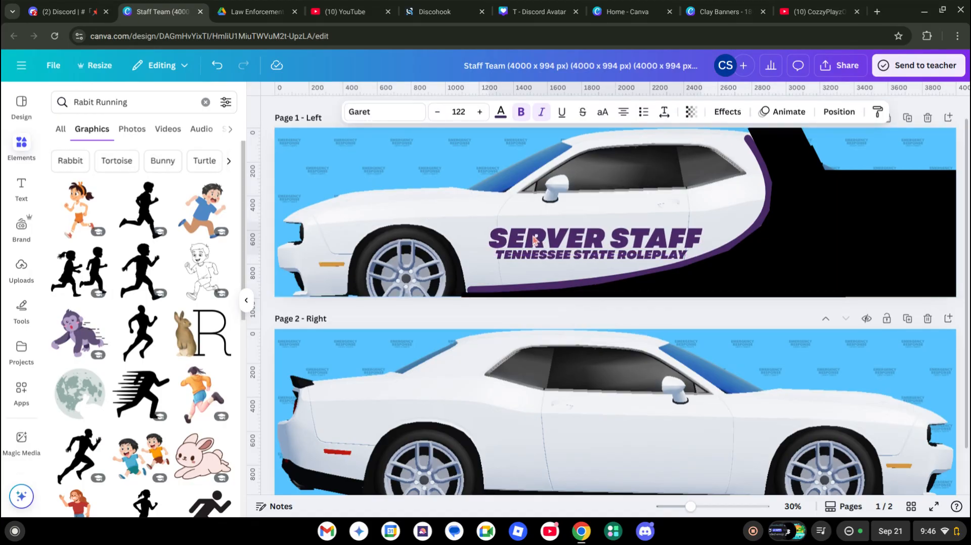
{"action": "left_click", "coordinate": [375, 191]}
{"action": "left_click", "coordinate": [349, 121]}
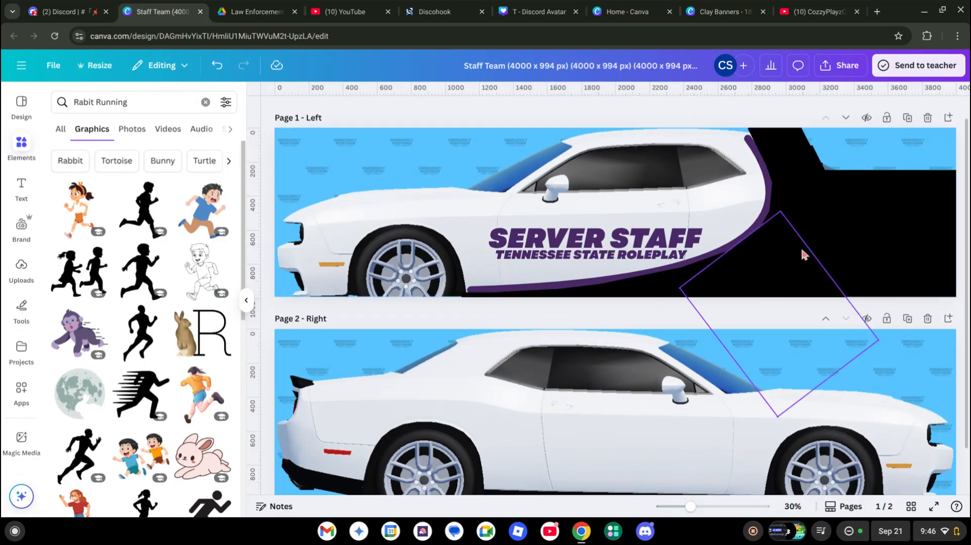
{"action": "left_click", "coordinate": [809, 231]}
{"action": "left_click", "coordinate": [788, 247]}
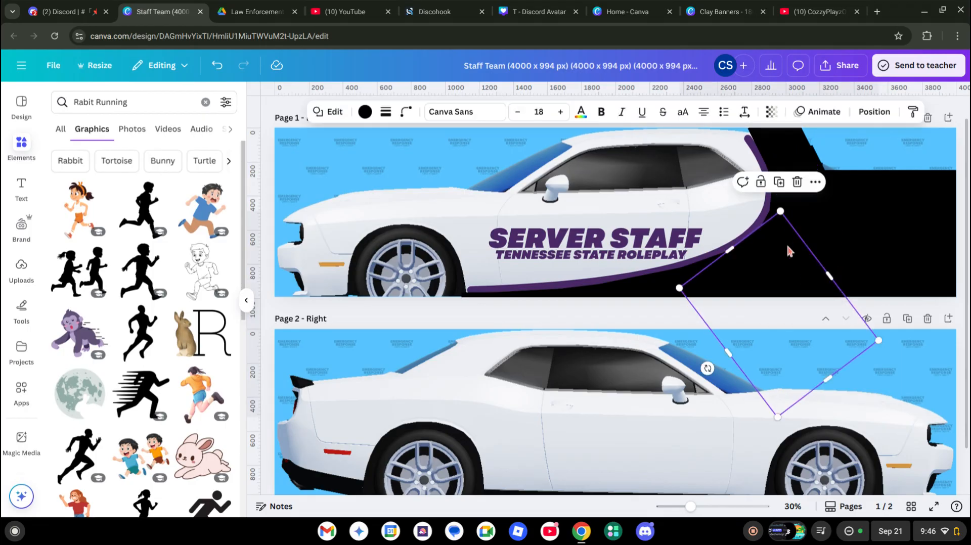
{"action": "left_click_drag", "start_coordinate": [788, 247], "coordinate": [787, 246]}
{"action": "left_click", "coordinate": [787, 250]}
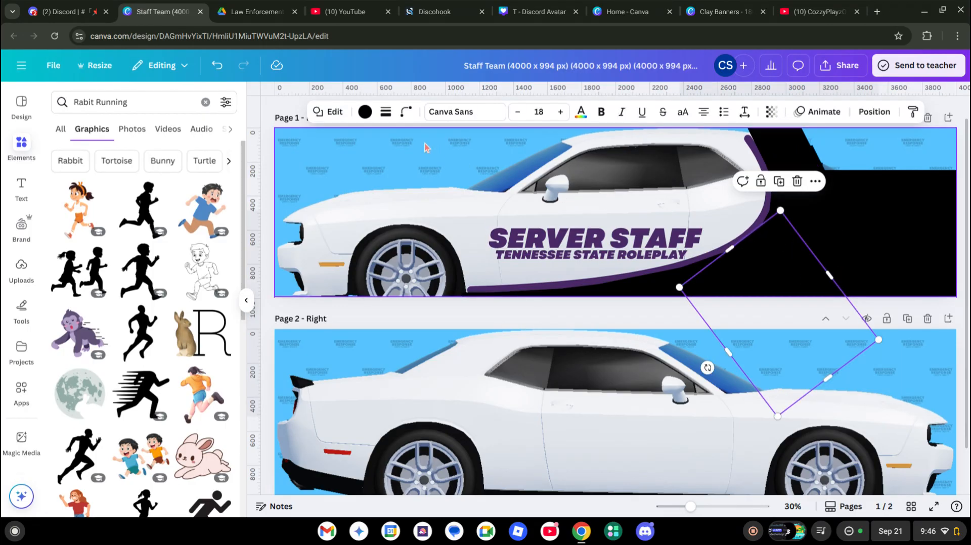
{"action": "left_click", "coordinate": [286, 109]}
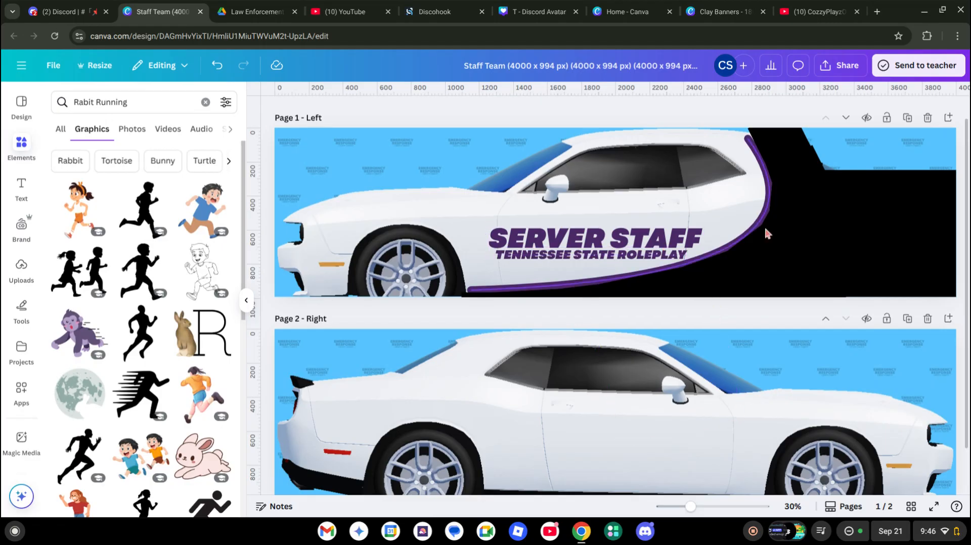
Copy the curved purple accent line from the Left page onto the Right page.
{"action": "left_click", "coordinate": [546, 287]}
{"action": "key", "text": "ctrl+c"}
{"action": "key", "text": "ctrl+v"}
{"action": "scroll", "coordinate": [675, 426], "scroll_direction": "down", "scroll_amount": 2}
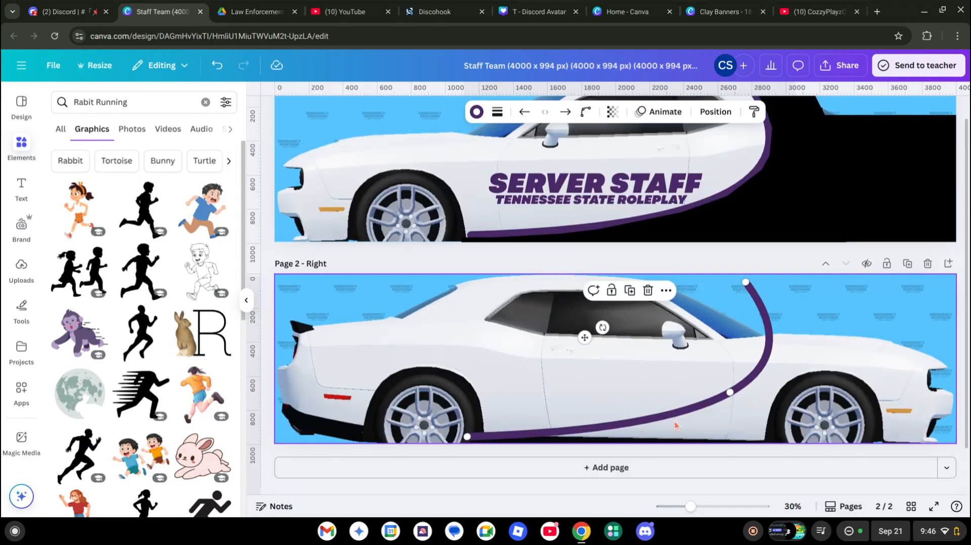
Rotate the copied purple line and reshape it so it curves down from the rear roof pillar behind the side window.
{"action": "left_click", "coordinate": [587, 339]}
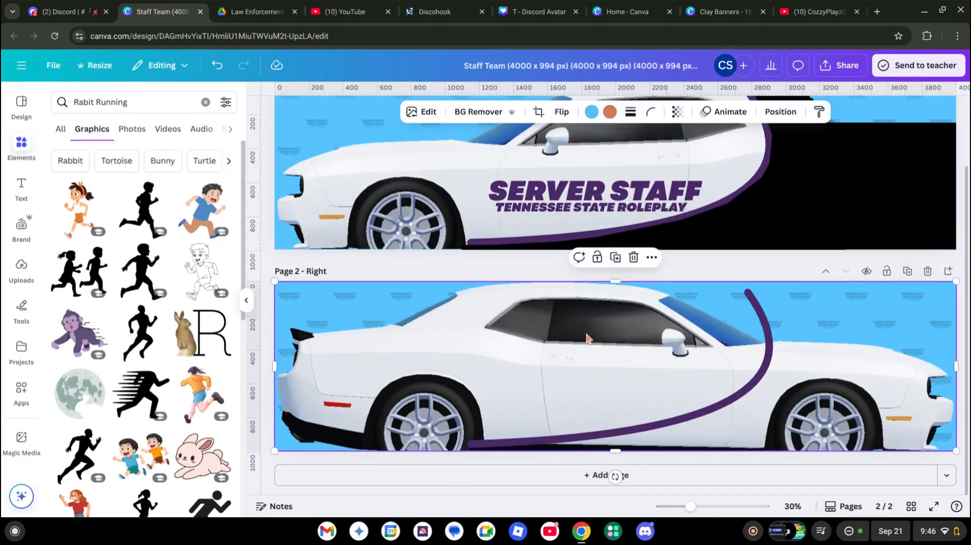
{"action": "scroll", "coordinate": [641, 423], "scroll_direction": "down", "scroll_amount": 1}
{"action": "left_click", "coordinate": [632, 425]}
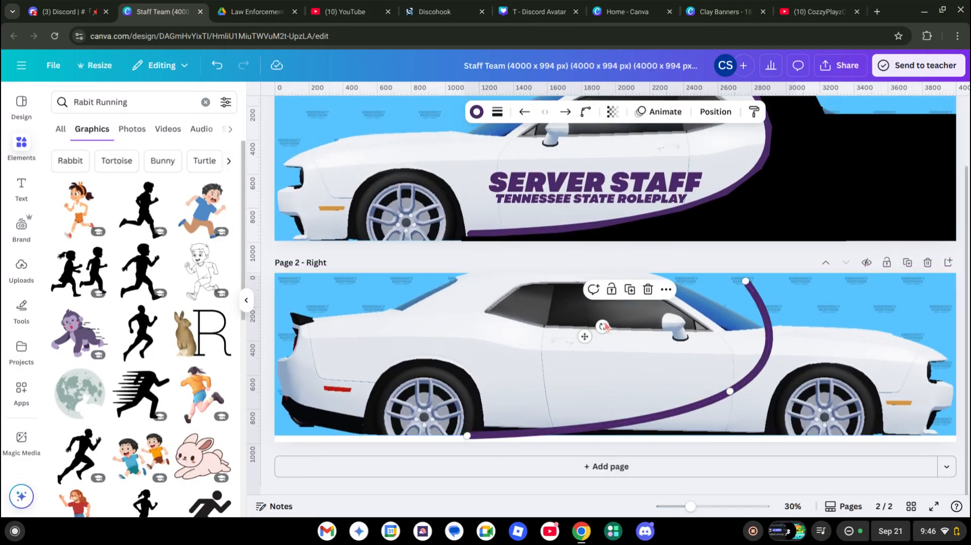
{"action": "left_click_drag", "start_coordinate": [604, 326], "coordinate": [592, 420]}
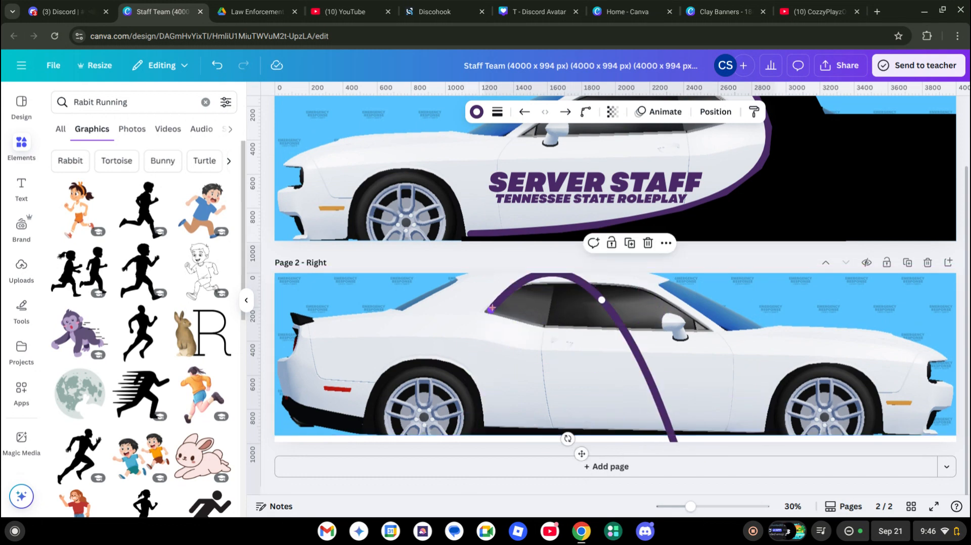
{"action": "scroll", "coordinate": [844, 218], "scroll_direction": "up", "scroll_amount": 3}
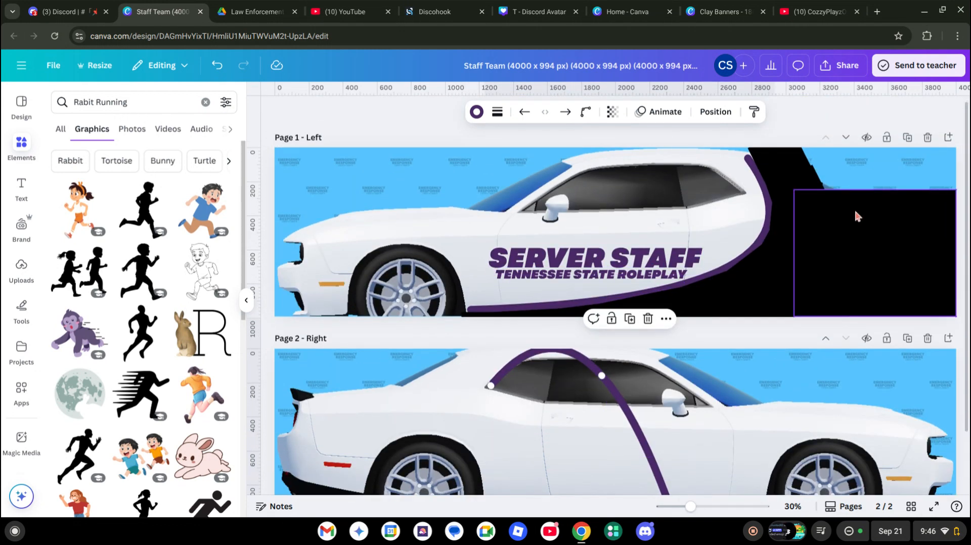
{"action": "scroll", "coordinate": [575, 427], "scroll_direction": "down", "scroll_amount": 3}
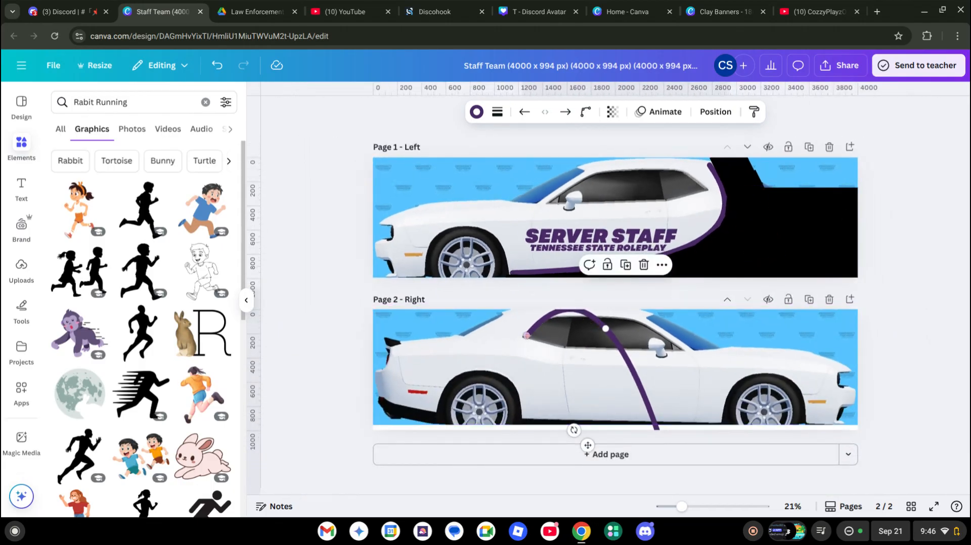
{"action": "left_click_drag", "start_coordinate": [521, 330], "coordinate": [534, 407]}
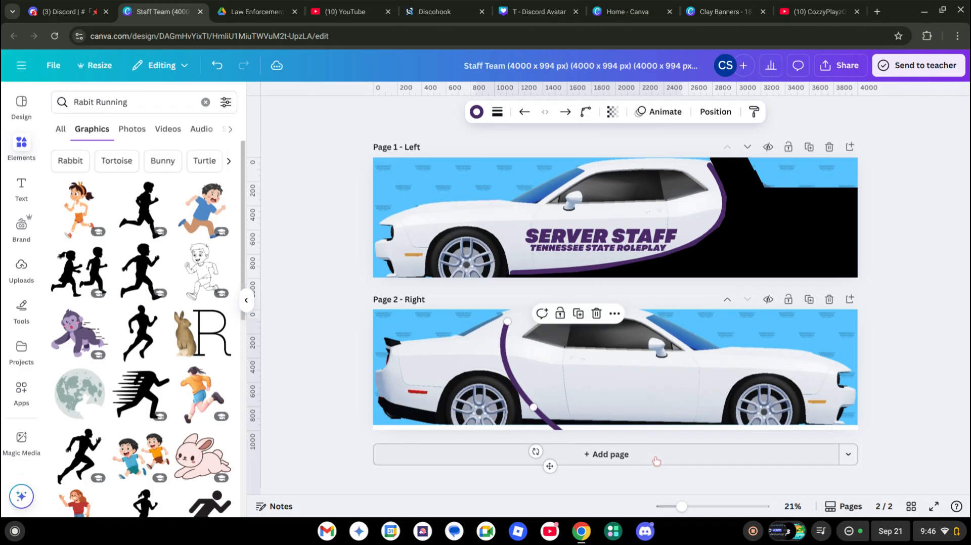
Extend the purple line's lower end along the sill to the front wheel and bend it to follow the car's underside.
{"action": "scroll", "coordinate": [634, 431], "scroll_direction": "down", "scroll_amount": 2}
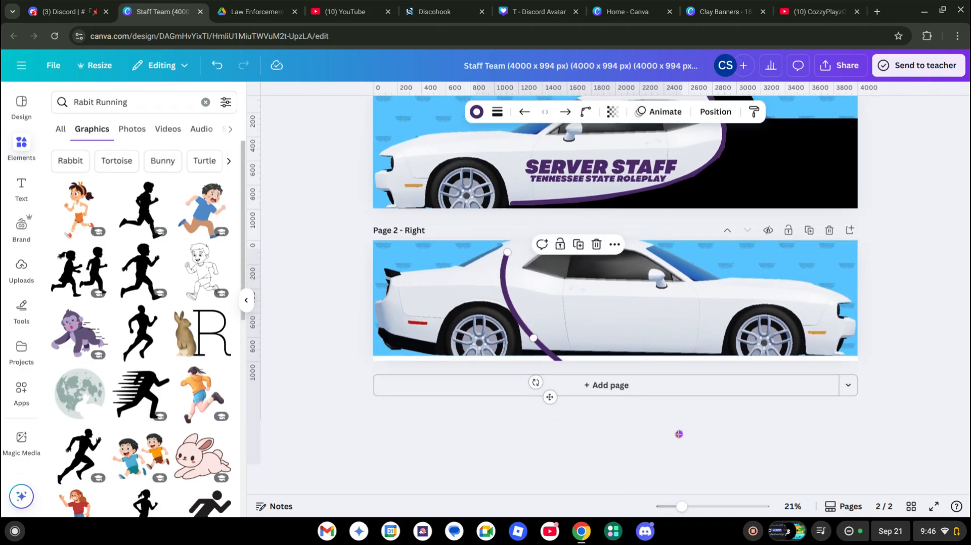
{"action": "left_click_drag", "start_coordinate": [679, 434], "coordinate": [720, 425]}
{"action": "left_click_drag", "start_coordinate": [559, 395], "coordinate": [551, 407]}
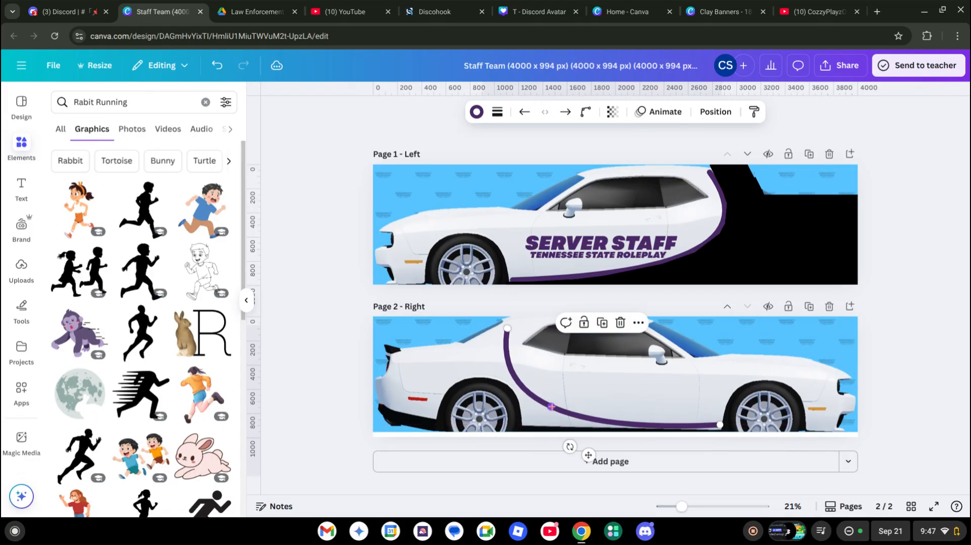
{"action": "mouse_move", "coordinate": [720, 425]}
{"action": "left_mouse_down"}
{"action": "mouse_move", "coordinate": [740, 432]}
{"action": "mouse_move", "coordinate": [723, 428]}
{"action": "left_mouse_up"}
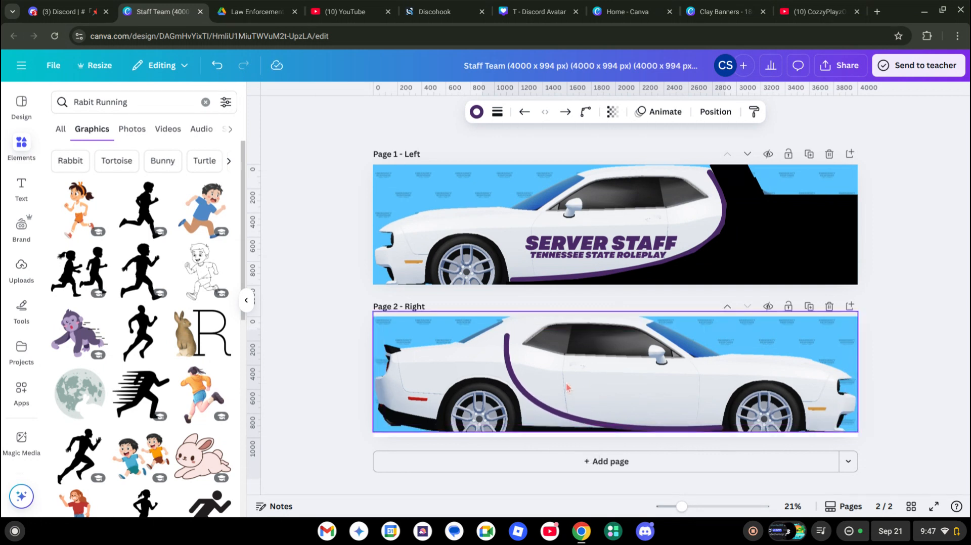
Fine-tune the purple line's upper end and bend so it rises just behind the rear side window to the roof.
{"action": "left_click_drag", "start_coordinate": [507, 332], "coordinate": [523, 322]}
{"action": "left_click_drag", "start_coordinate": [560, 402], "coordinate": [548, 397]}
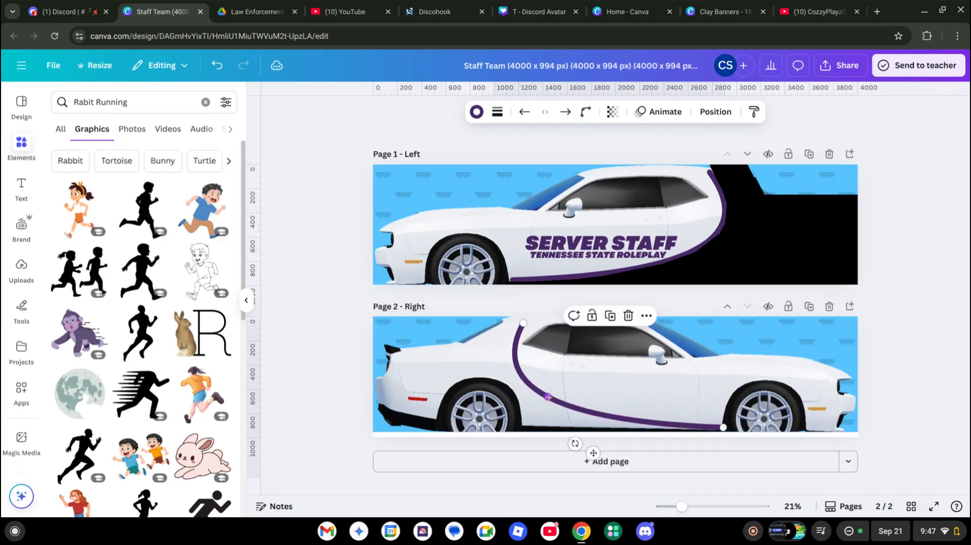
{"action": "left_click_drag", "start_coordinate": [524, 322], "coordinate": [517, 328]}
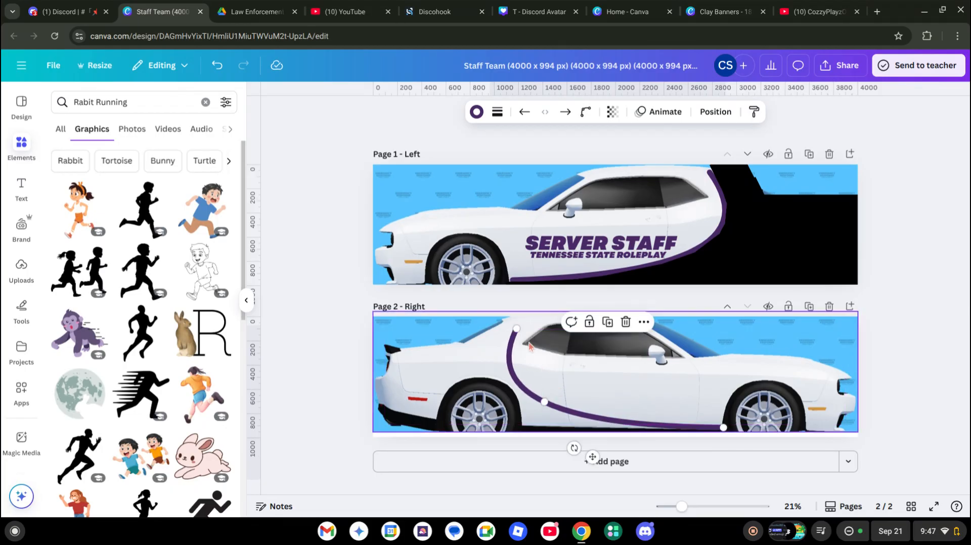
{"action": "left_click_drag", "start_coordinate": [517, 328], "coordinate": [519, 322]}
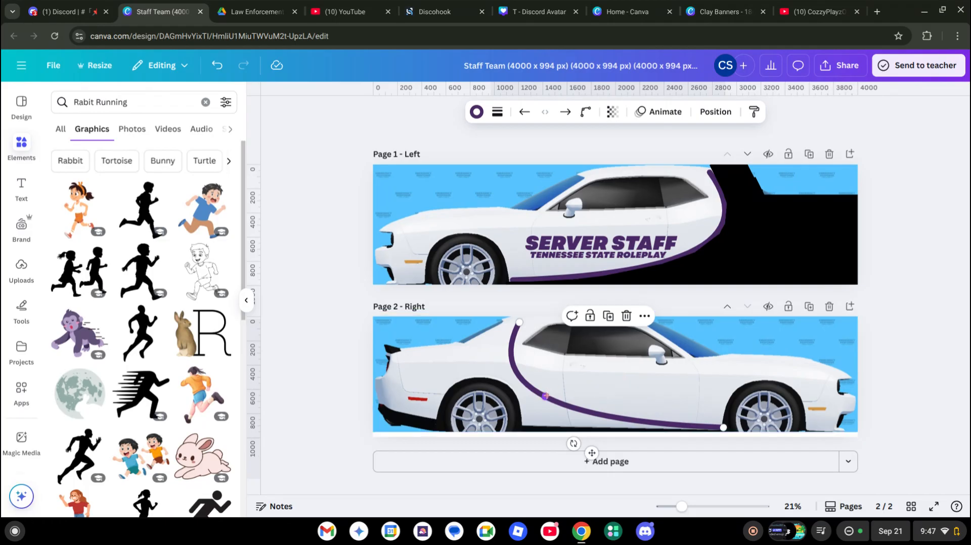
{"action": "left_click_drag", "start_coordinate": [546, 396], "coordinate": [545, 401]}
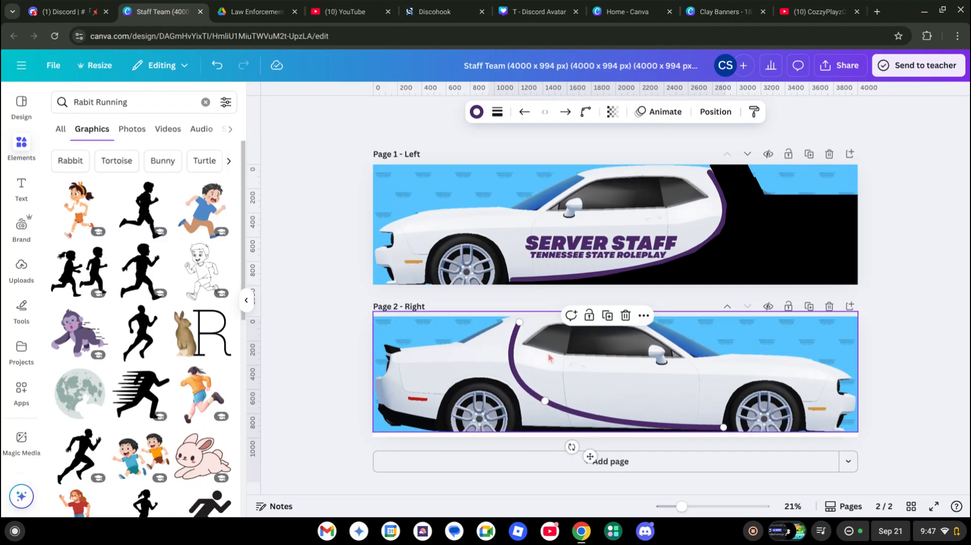
{"action": "left_click", "coordinate": [537, 312]}
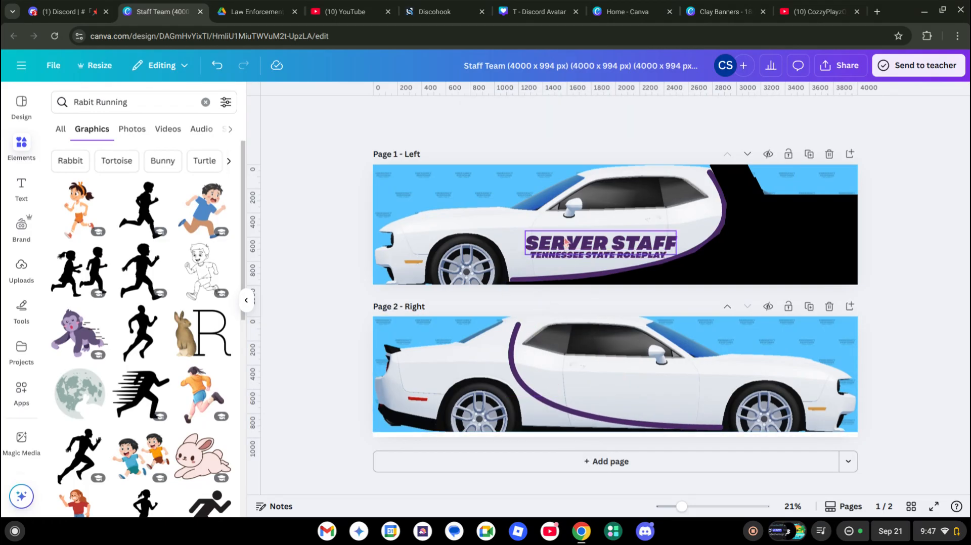
Copy the SERVER STAFF text onto the Right page and place it on the door inside the purple curve.
{"action": "left_click", "coordinate": [601, 243]}
{"action": "key", "text": "ctrl+c"}
{"action": "key", "text": "ctrl+v"}
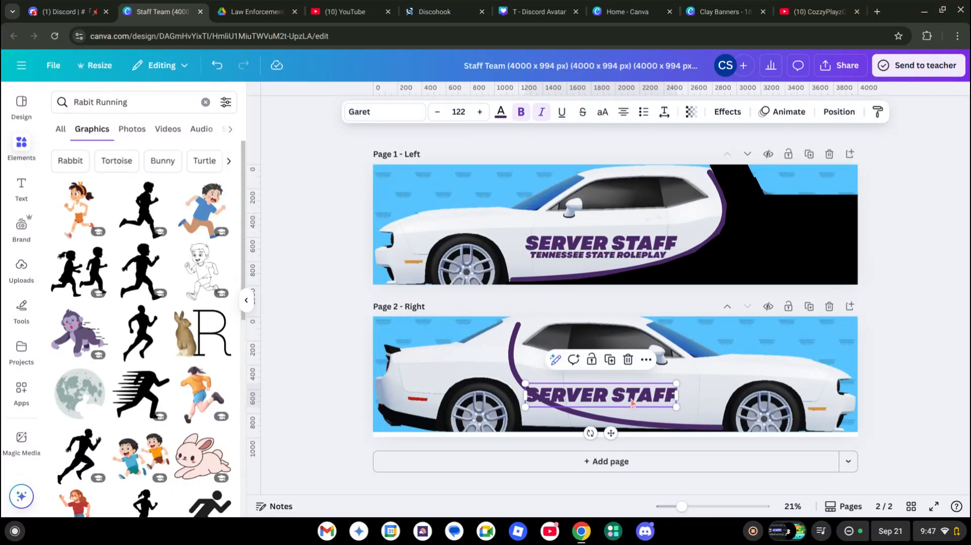
{"action": "left_click_drag", "start_coordinate": [631, 402], "coordinate": [663, 400]}
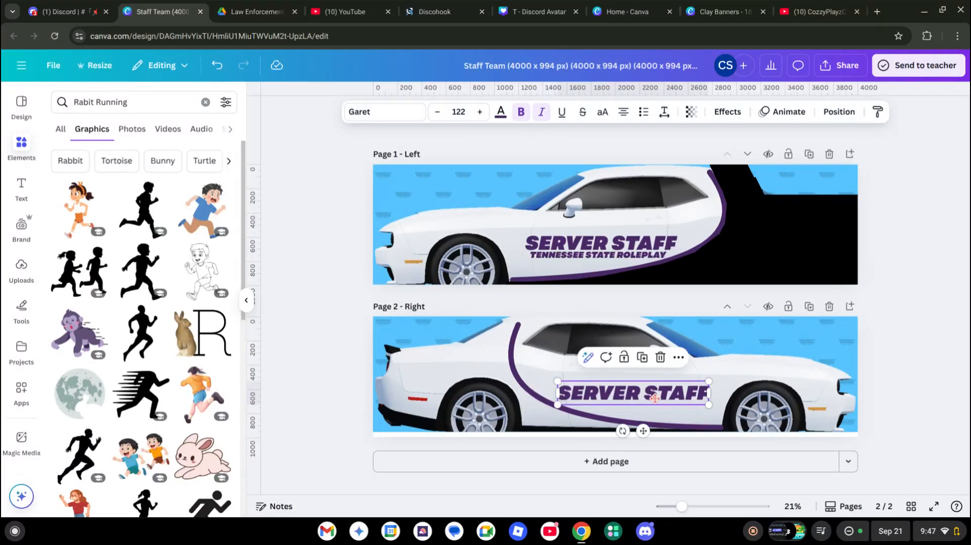
Copy the TENNESSEE STATE ROLEPLAY text onto the Right page and place it directly beneath SERVER STAFF.
{"action": "left_click", "coordinate": [591, 258]}
{"action": "key", "text": "ctrl+c"}
{"action": "left_click", "coordinate": [611, 323]}
{"action": "key", "text": "ctrl+v"}
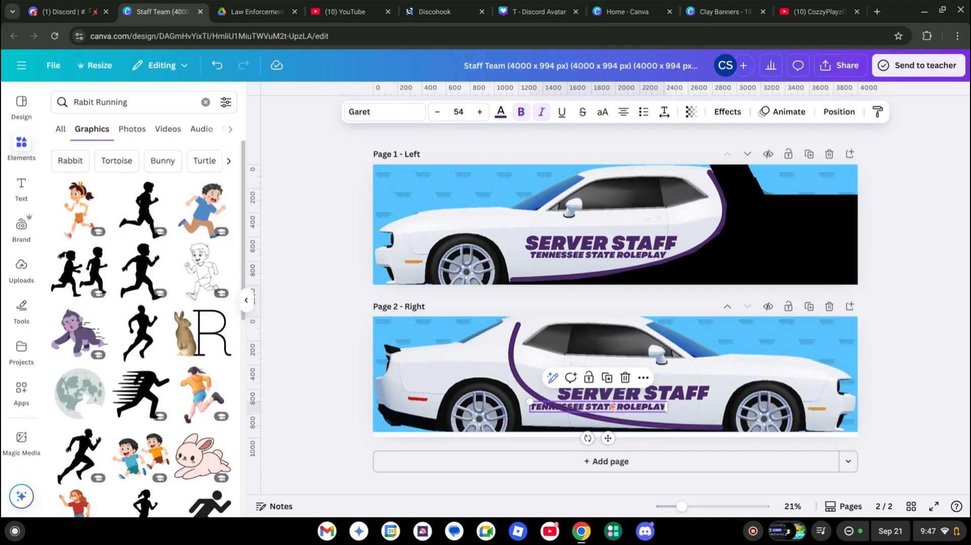
{"action": "left_click_drag", "start_coordinate": [612, 405], "coordinate": [652, 402]}
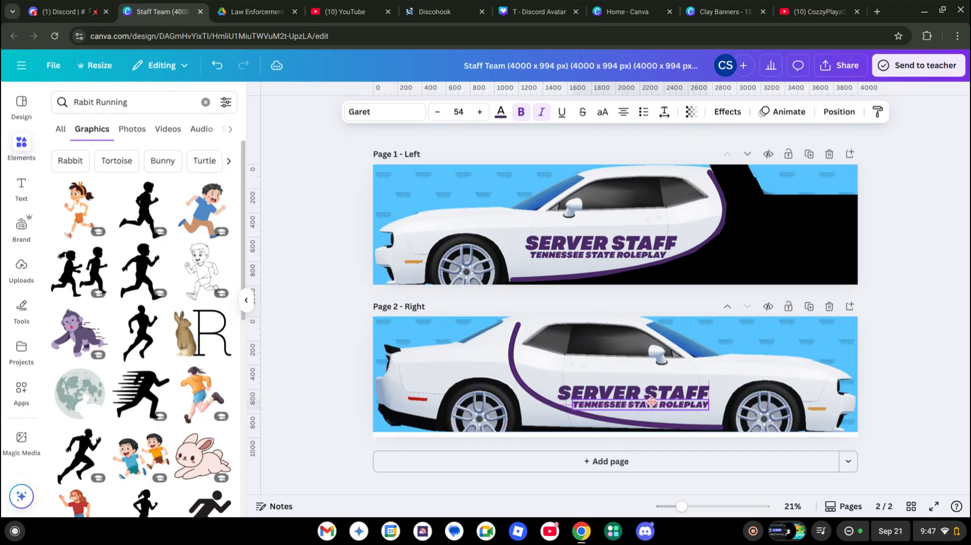
{"action": "key", "text": "Left"}
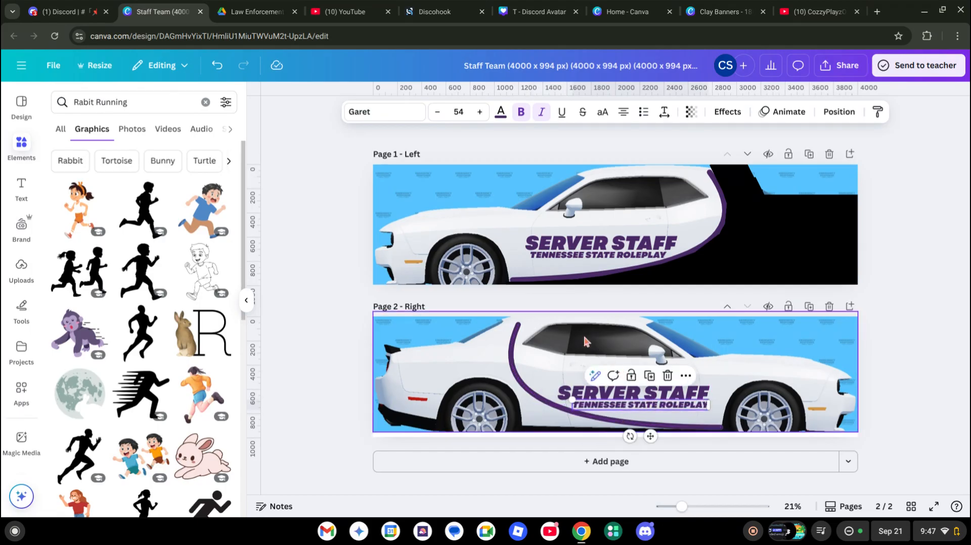
{"action": "left_click", "coordinate": [553, 330]}
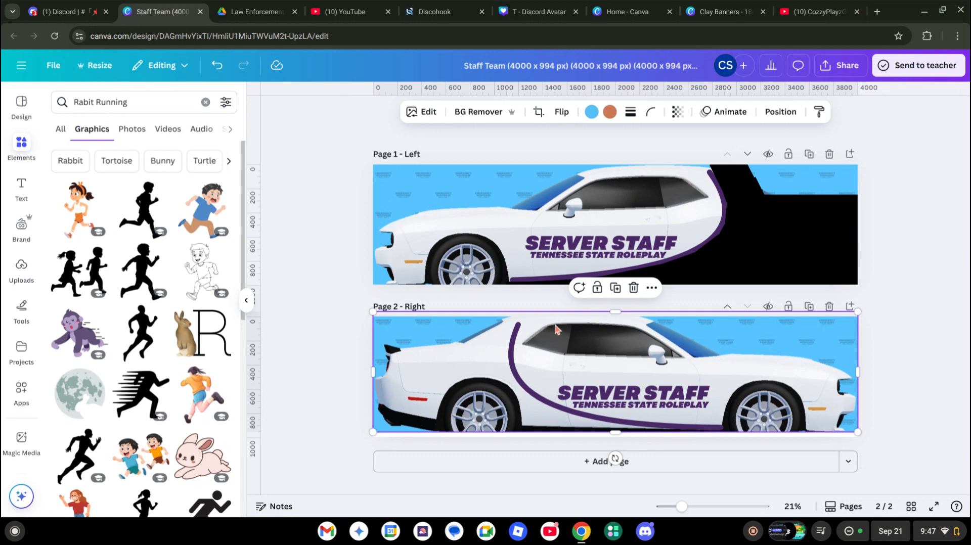
Nudge the Right page's SERVER STAFF text towards the front wheel, past the end of the line beneath it.
{"action": "left_click", "coordinate": [652, 388]}
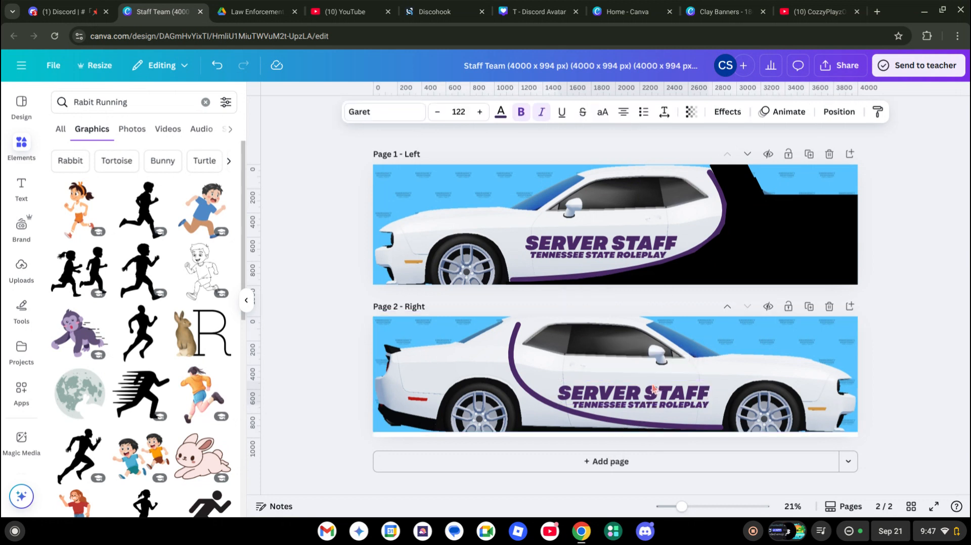
{"action": "key", "text": "Right"}
{"action": "key", "text": "Right"}
{"action": "key", "text": "Right"}
{"action": "key", "text": "Right"}
{"action": "key", "text": "Right"}
{"action": "key", "text": "Right"}
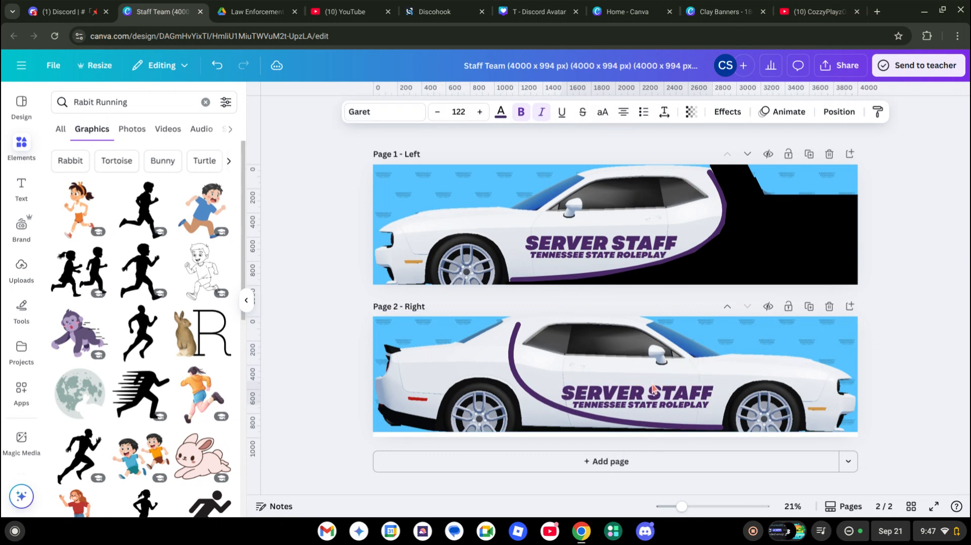
{"action": "key", "text": "Right"}
{"action": "key", "text": "Right"}
{"action": "key", "text": "Right"}
{"action": "key", "text": "Right"}
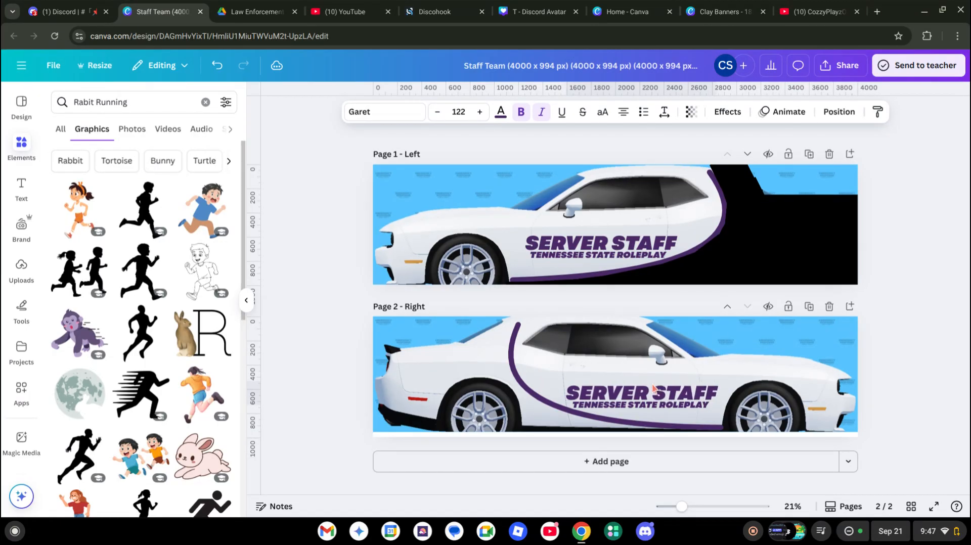
{"action": "left_click", "coordinate": [542, 302]}
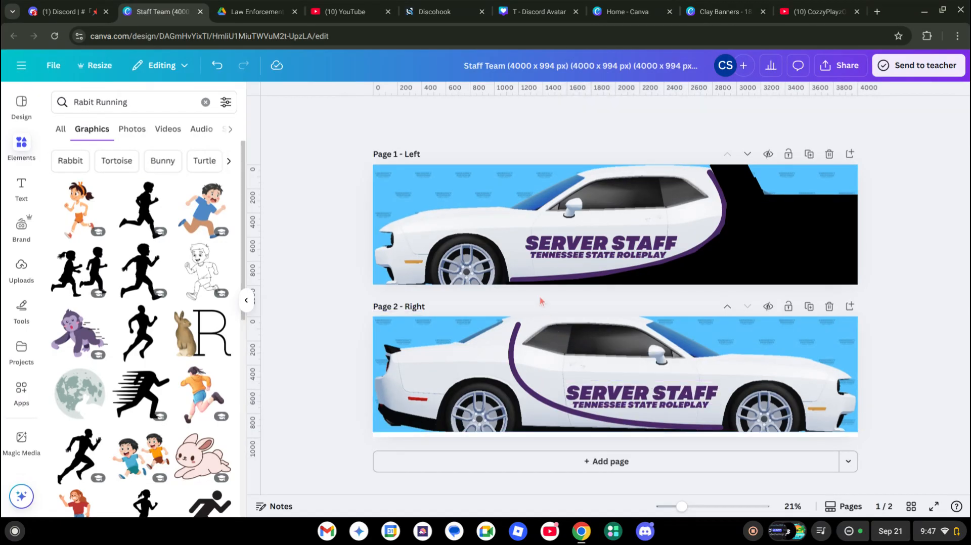
Copy the large black rectangle and the slanted black strip from the Left page onto the Right page to cover the car's rear.
{"action": "left_click", "coordinate": [812, 210]}
{"action": "left_click_drag", "start_coordinate": [514, 406], "coordinate": [433, 396]}
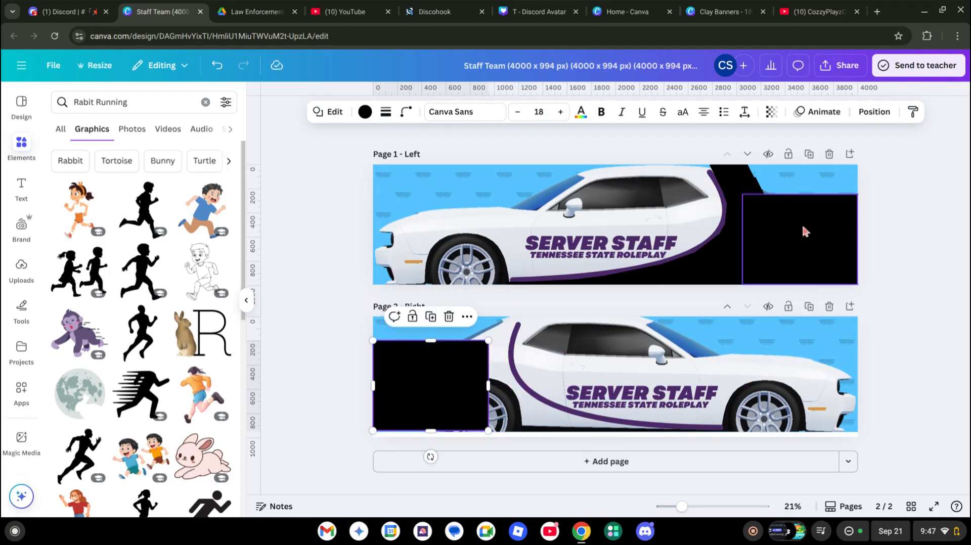
{"action": "left_click", "coordinate": [740, 189]}
{"action": "left_click", "coordinate": [523, 354]}
{"action": "key", "text": "ctrl+v"}
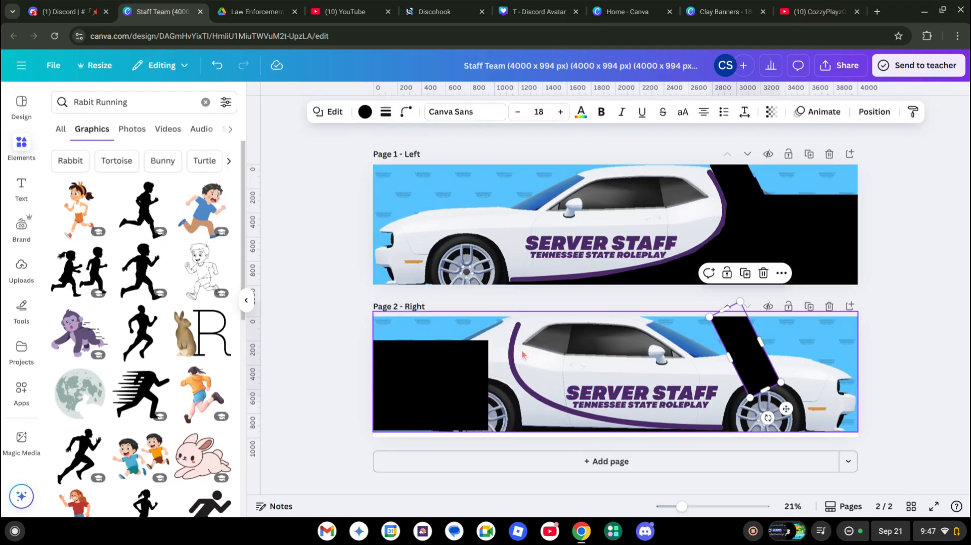
{"action": "left_click_drag", "start_coordinate": [768, 418], "coordinate": [433, 392]}
{"action": "left_click", "coordinate": [432, 391]}
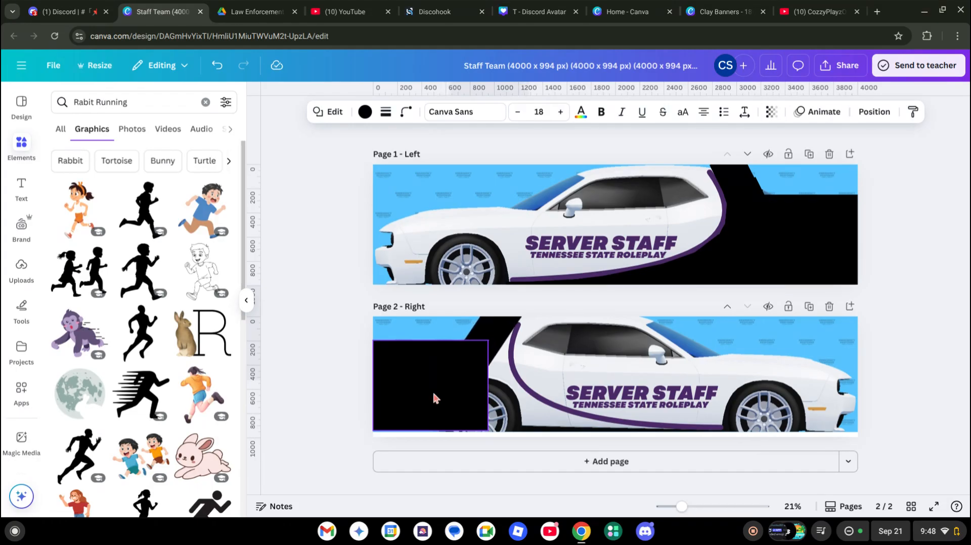
{"action": "left_click", "coordinate": [501, 345]}
{"action": "left_click_drag", "start_coordinate": [503, 336], "coordinate": [505, 338]}
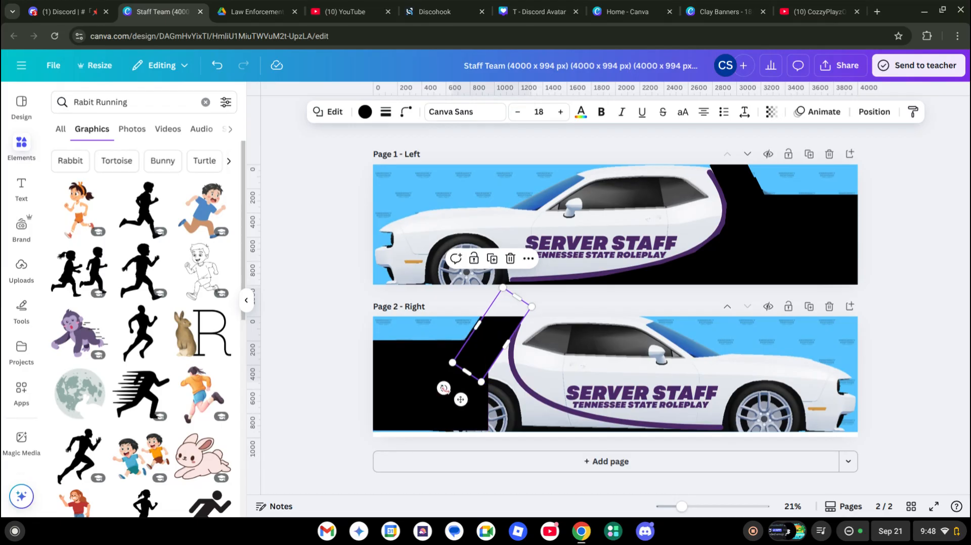
Add a steeper copy of the black strip behind the rear side window, aligning its edge with the upper purple curve.
{"action": "left_click_drag", "start_coordinate": [444, 388], "coordinate": [453, 395]}
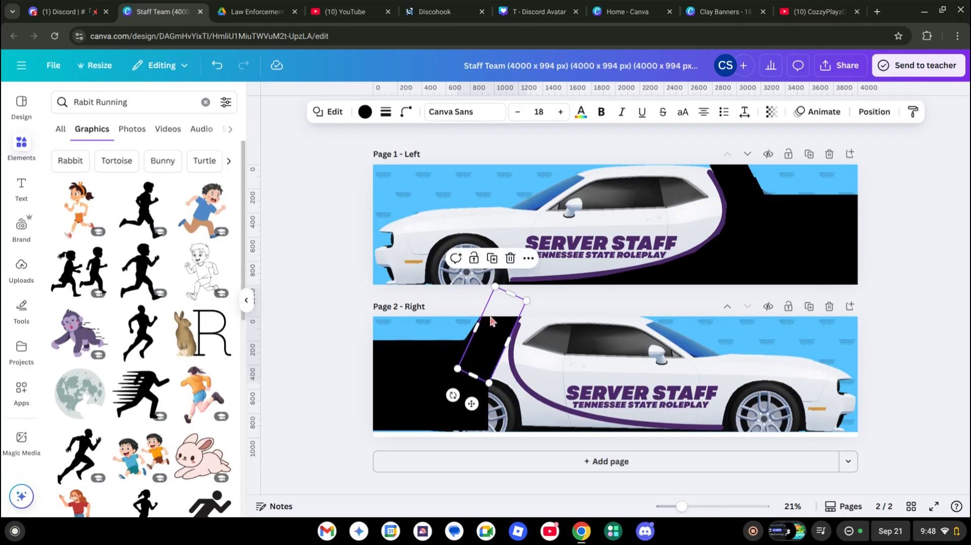
{"action": "left_click_drag", "start_coordinate": [491, 321], "coordinate": [490, 329]}
{"action": "left_click_drag", "start_coordinate": [454, 400], "coordinate": [462, 419]}
{"action": "left_click", "coordinate": [479, 344]}
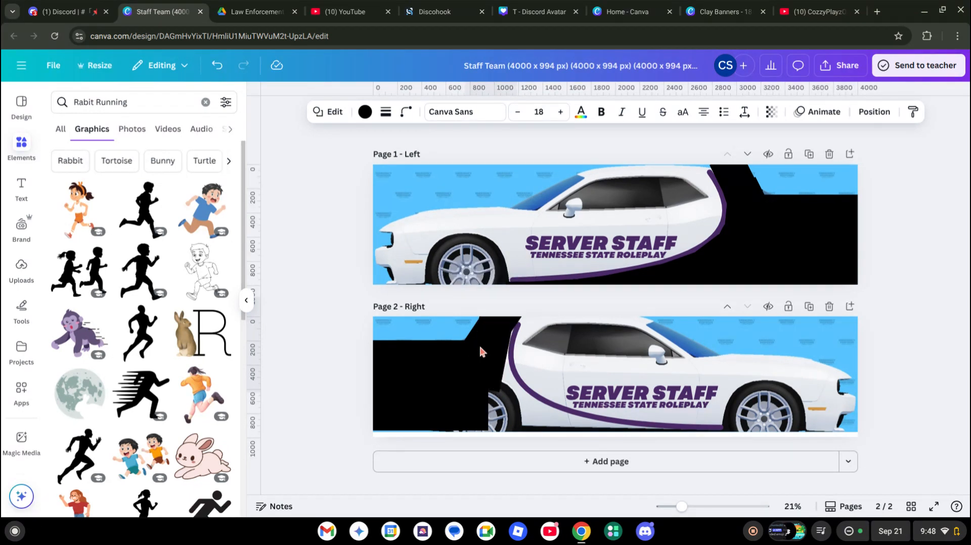
{"action": "left_click", "coordinate": [480, 348]}
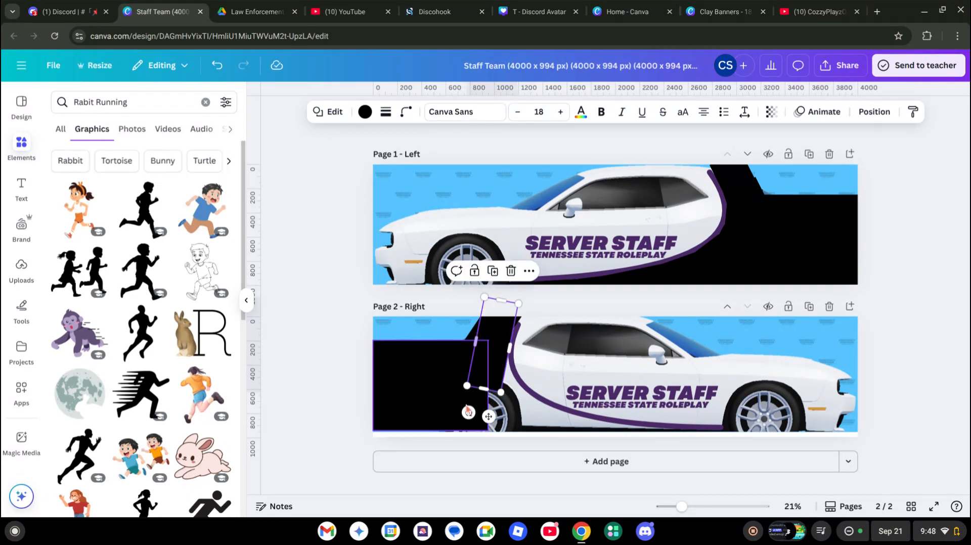
{"action": "left_click_drag", "start_coordinate": [468, 412], "coordinate": [466, 411]}
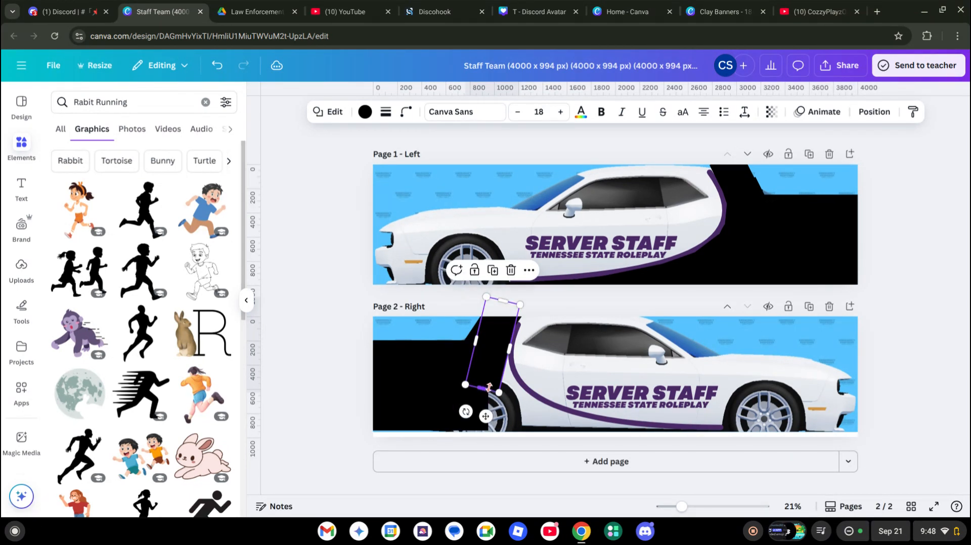
Place rotated copies of the black strip over the Right page's rear wheel, filling the area behind the purple curve.
{"action": "left_click_drag", "start_coordinate": [500, 345], "coordinate": [490, 405]}
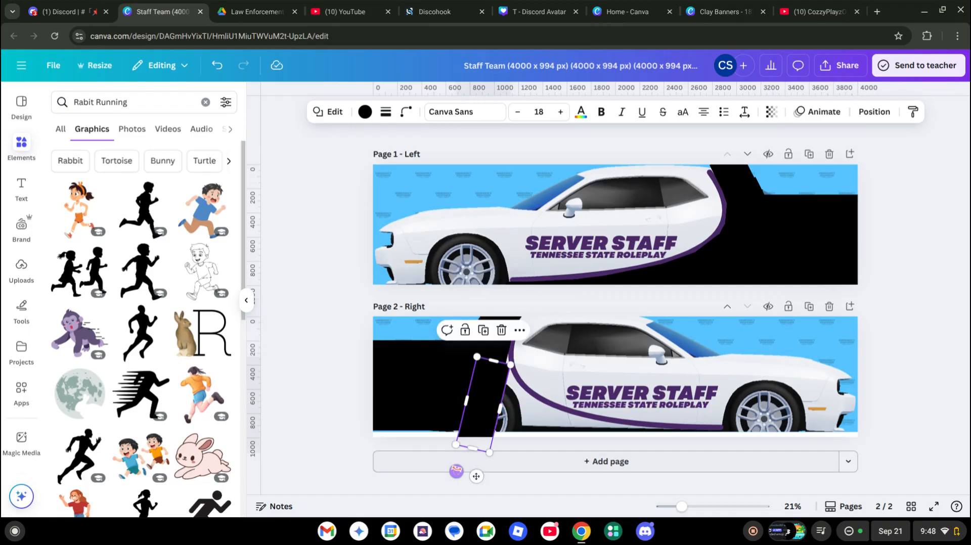
{"action": "mouse_move", "coordinate": [456, 471]}
{"action": "left_mouse_down"}
{"action": "mouse_move", "coordinate": [483, 472]}
{"action": "mouse_move", "coordinate": [476, 474]}
{"action": "left_mouse_up"}
{"action": "left_click_drag", "start_coordinate": [486, 411], "coordinate": [493, 398]}
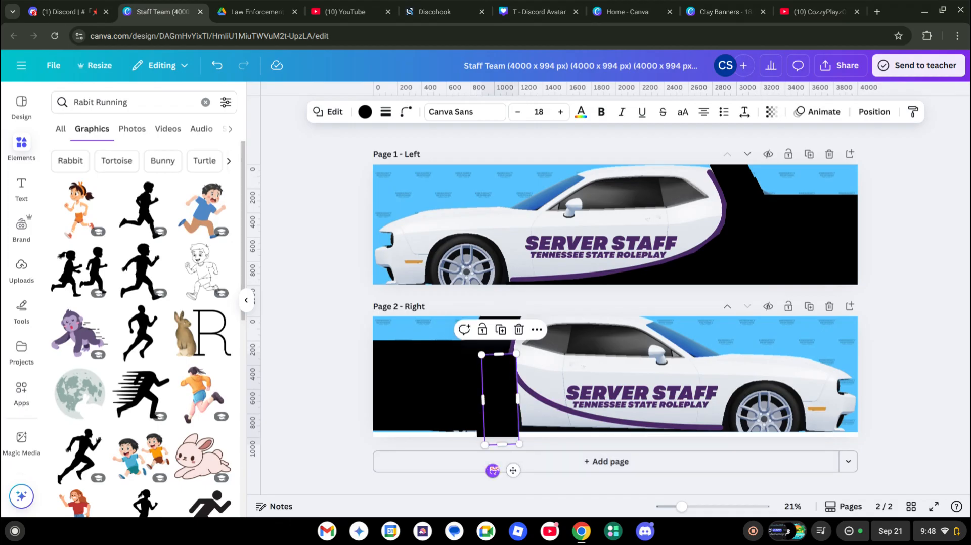
{"action": "left_click_drag", "start_coordinate": [492, 471], "coordinate": [526, 464]}
{"action": "left_click", "coordinate": [514, 313]}
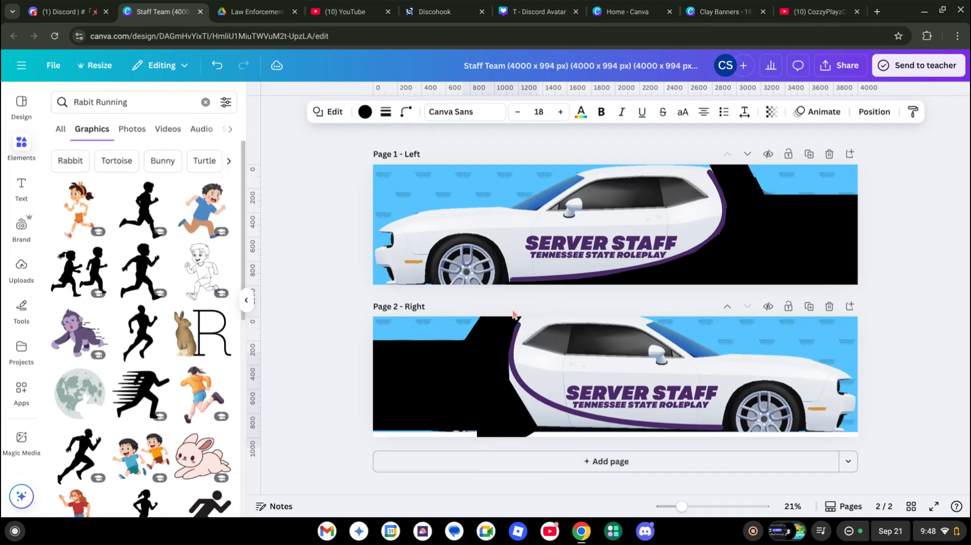
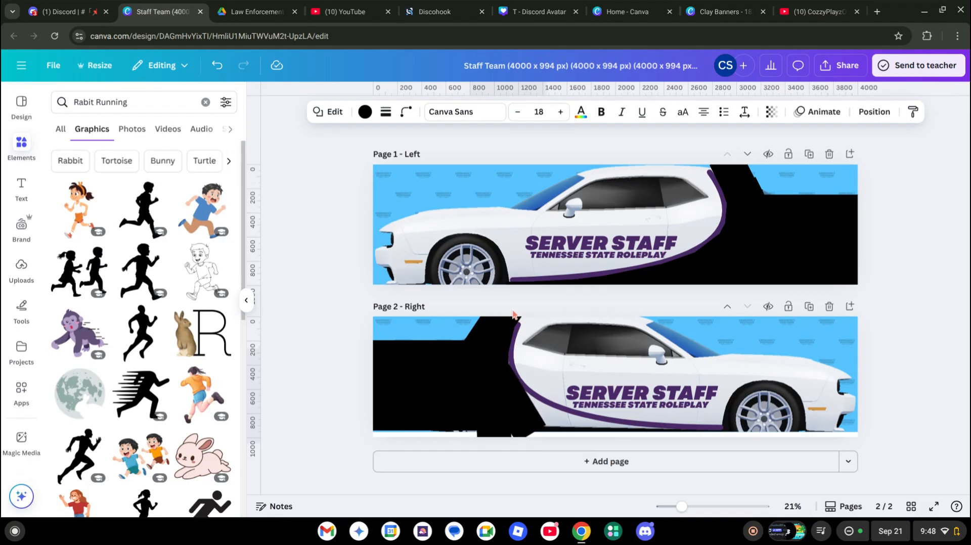
Tilt and shift further black strips beside the rear wheel so their edges follow the purple curve's lower bend.
{"action": "left_click", "coordinate": [497, 393]}
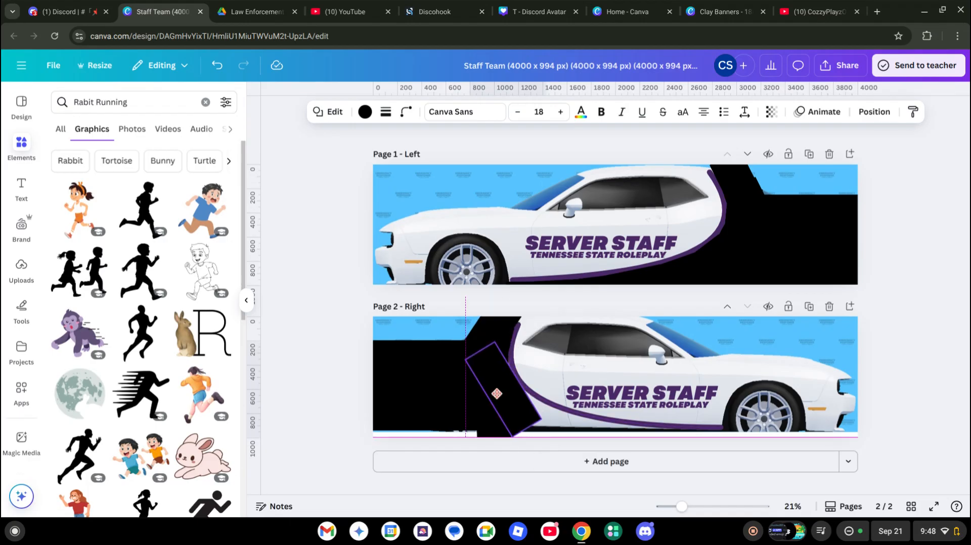
{"action": "mouse_move", "coordinate": [532, 456]}
{"action": "left_mouse_down"}
{"action": "mouse_move", "coordinate": [521, 462]}
{"action": "mouse_move", "coordinate": [530, 458]}
{"action": "left_mouse_up"}
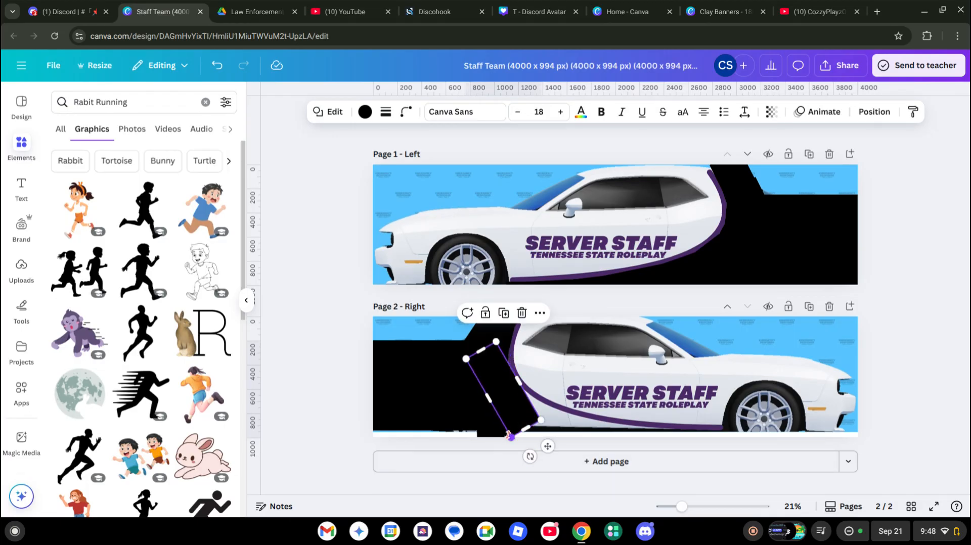
{"action": "left_click_drag", "start_coordinate": [508, 435], "coordinate": [505, 397]}
{"action": "left_click", "coordinate": [484, 386]}
{"action": "left_click_drag", "start_coordinate": [486, 466], "coordinate": [532, 456]}
{"action": "left_click_drag", "start_coordinate": [510, 402], "coordinate": [522, 401]}
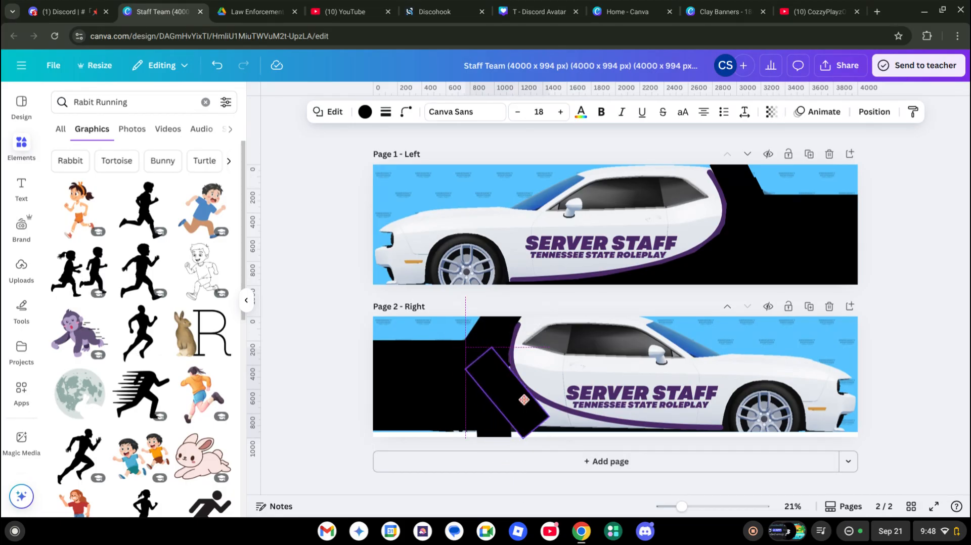
{"action": "mouse_move", "coordinate": [540, 457]}
{"action": "left_mouse_down"}
{"action": "mouse_move", "coordinate": [531, 460]}
{"action": "mouse_move", "coordinate": [539, 458]}
{"action": "left_mouse_up"}
Copy the Right page's large black rectangle, rotate it diagonally and fit it beneath the lower bend of the purple curve.
{"action": "left_click", "coordinate": [437, 382]}
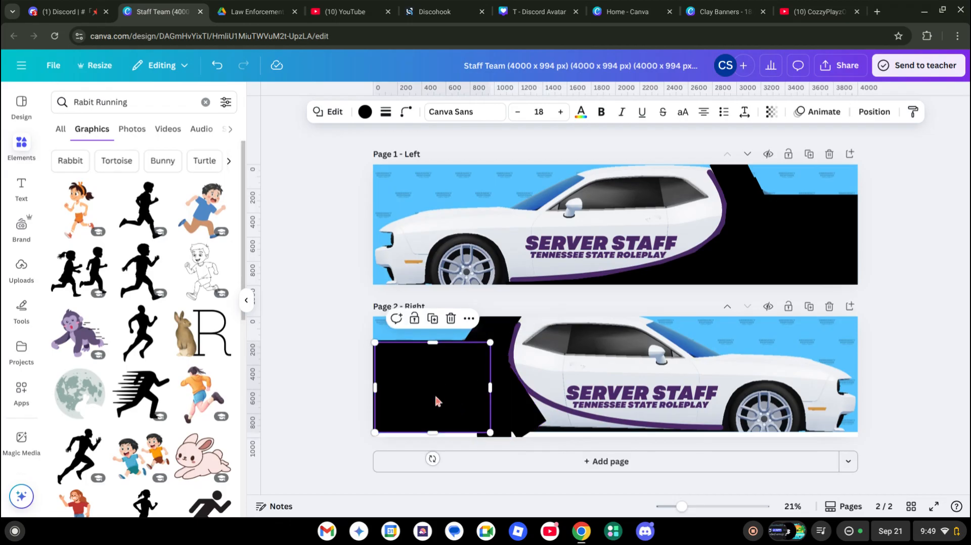
{"action": "left_click_drag", "start_coordinate": [435, 394], "coordinate": [478, 407]}
{"action": "left_click_drag", "start_coordinate": [474, 471], "coordinate": [529, 445]}
{"action": "left_click_drag", "start_coordinate": [486, 415], "coordinate": [497, 459]}
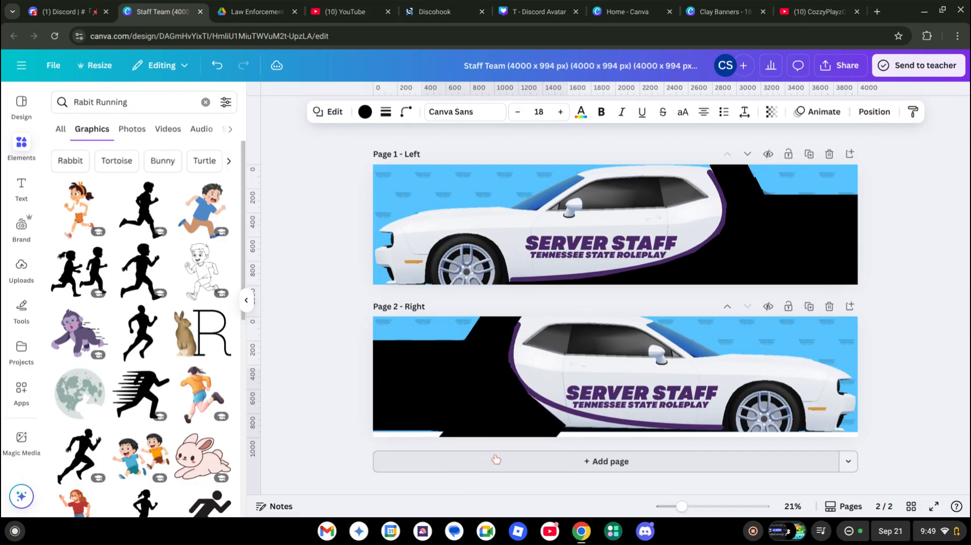
{"action": "left_click", "coordinate": [496, 460]}
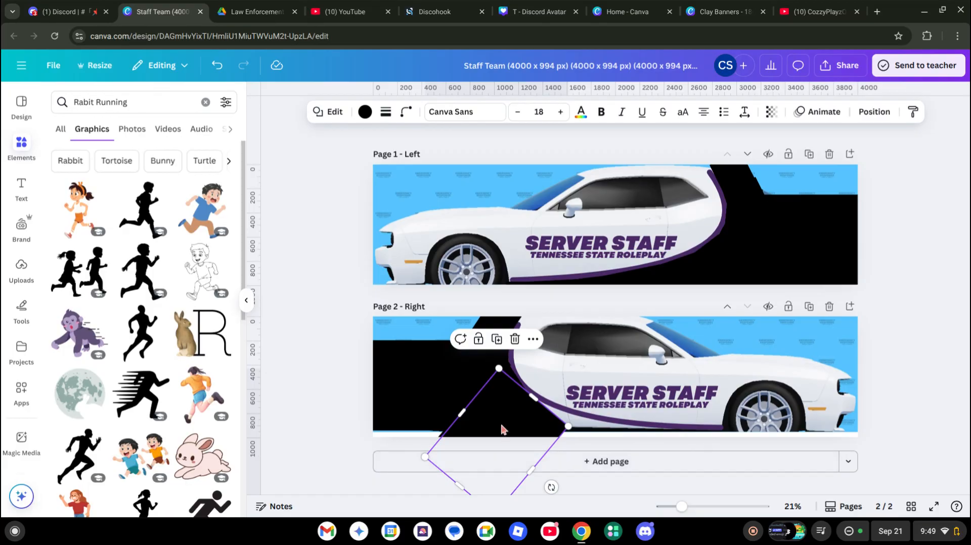
Add another copy of the rotated black rectangle closer to the door, tilting it to run along the underside of the purple curve.
{"action": "left_click_drag", "start_coordinate": [496, 459], "coordinate": [536, 463]}
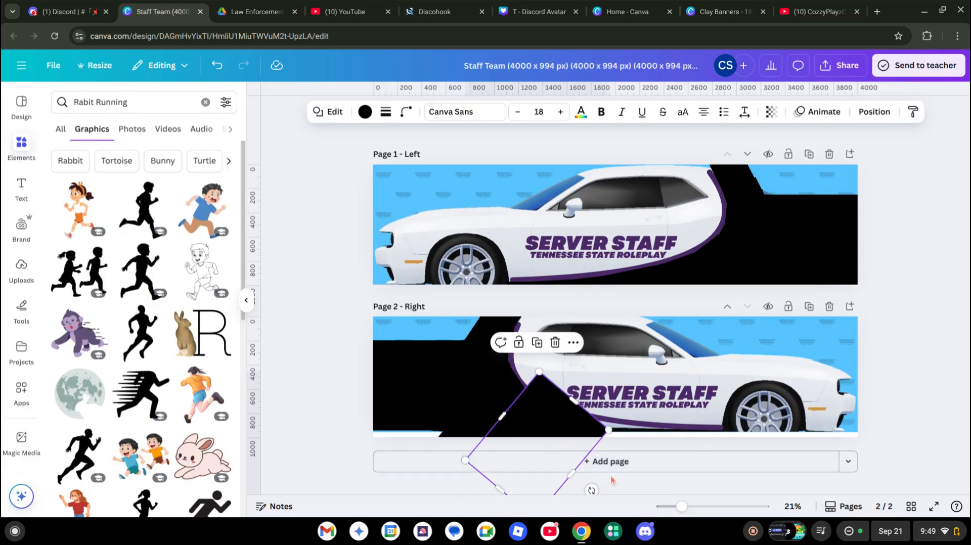
{"action": "left_click_drag", "start_coordinate": [593, 490], "coordinate": [604, 481]}
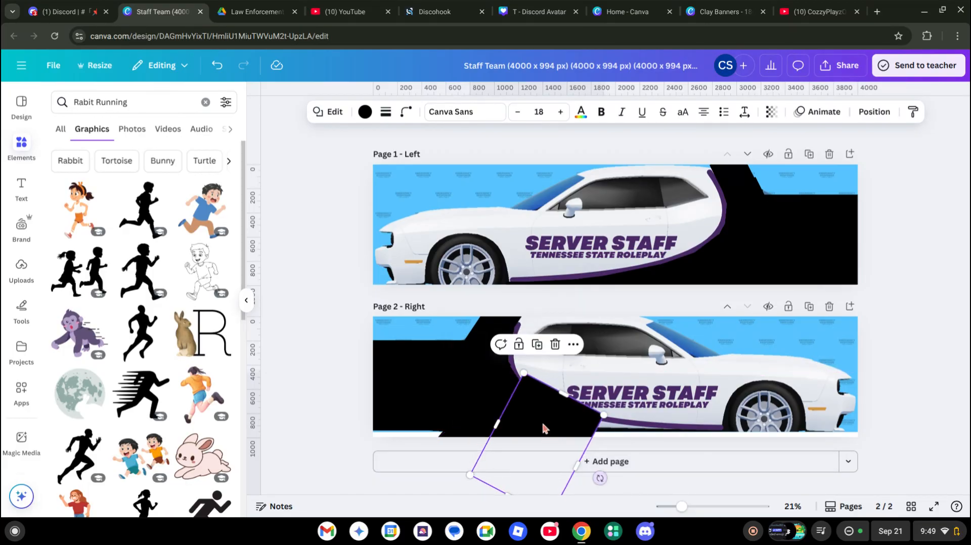
{"action": "left_click_drag", "start_coordinate": [532, 413], "coordinate": [529, 430]}
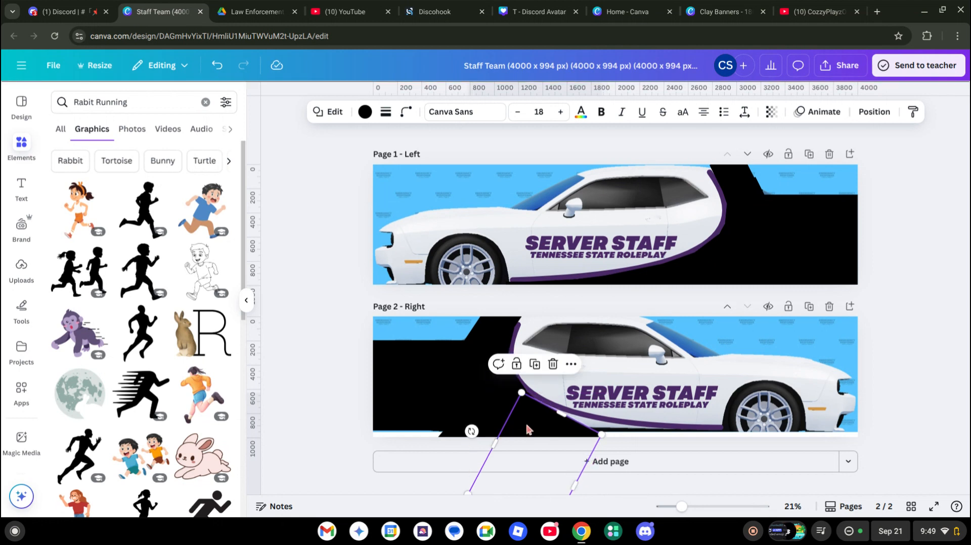
{"action": "left_click", "coordinate": [529, 429]}
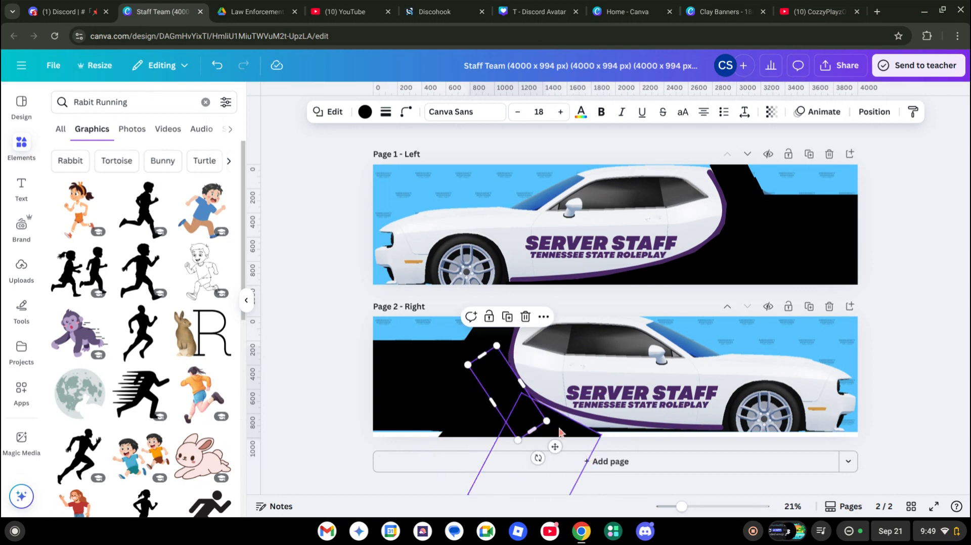
Fit a shallower-angled copy of the black rectangle under the purple line below the start of the SERVER STAFF text.
{"action": "left_click_drag", "start_coordinate": [560, 428], "coordinate": [546, 438]}
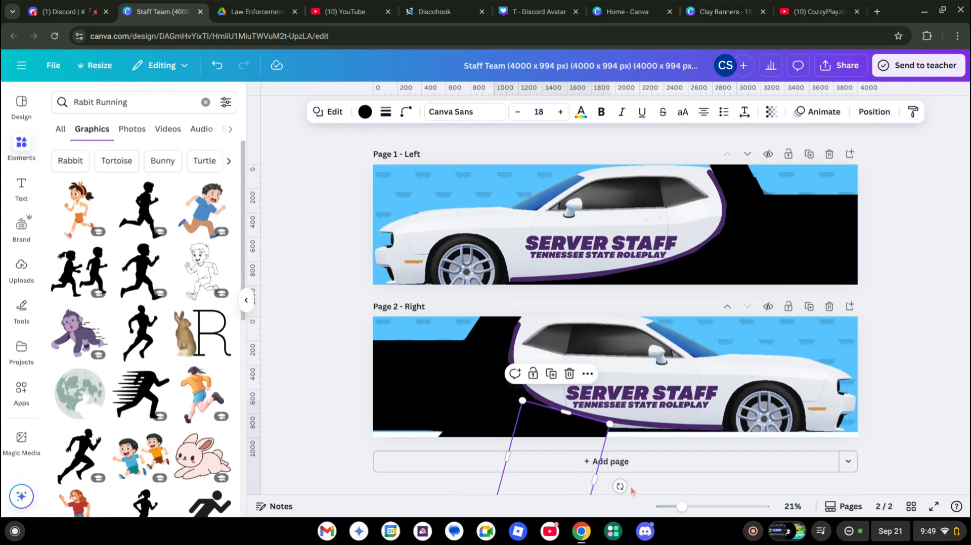
{"action": "left_click_drag", "start_coordinate": [620, 486], "coordinate": [619, 489]}
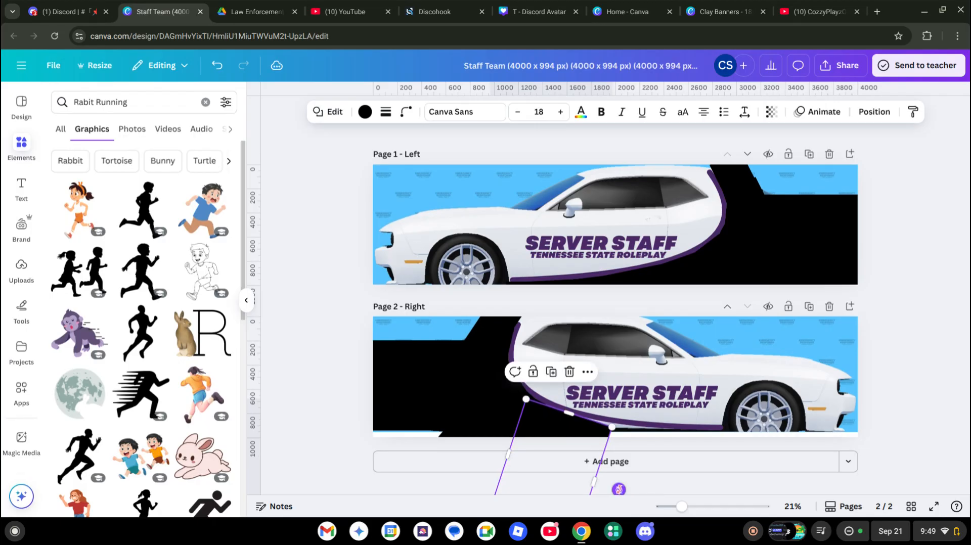
{"action": "left_click", "coordinate": [618, 490]}
{"action": "left_click", "coordinate": [617, 489]}
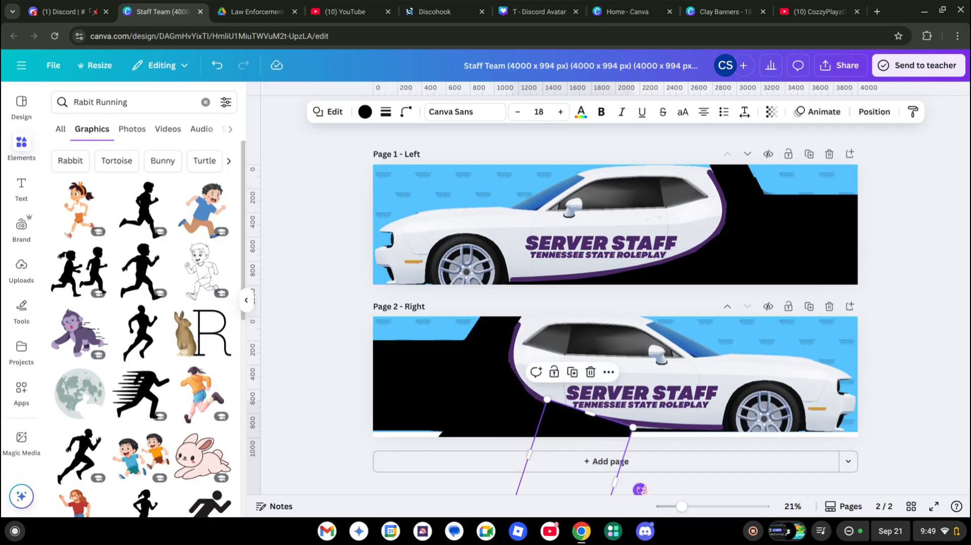
Place a nearly level copy of the black rectangle along the sill beneath the TENNESSEE STATE ROLEPLAY text.
{"action": "left_click_drag", "start_coordinate": [640, 490], "coordinate": [609, 439]}
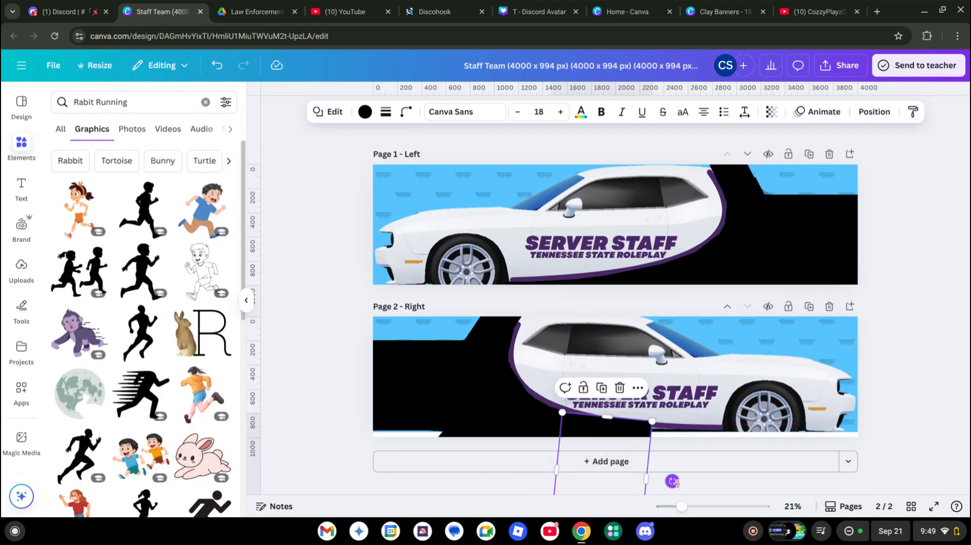
{"action": "scroll", "coordinate": [670, 482], "scroll_direction": "down", "scroll_amount": 1}
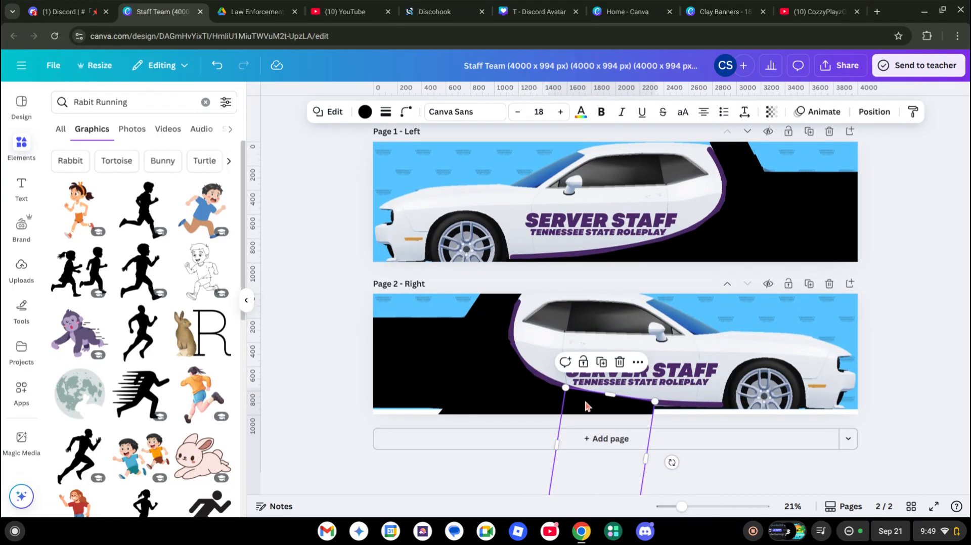
{"action": "scroll", "coordinate": [592, 408], "scroll_direction": "down", "scroll_amount": 1}
{"action": "left_click", "coordinate": [511, 354]}
{"action": "key", "text": "Escape"}
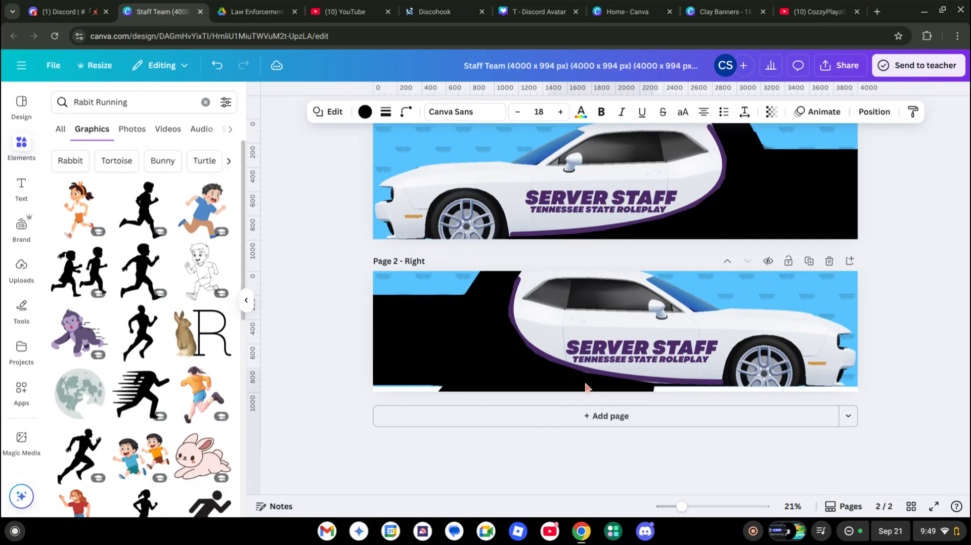
Add level copies of the black rectangle beneath the purple line's lower end, extending the black sill towards the front wheel.
{"action": "left_click", "coordinate": [585, 387]}
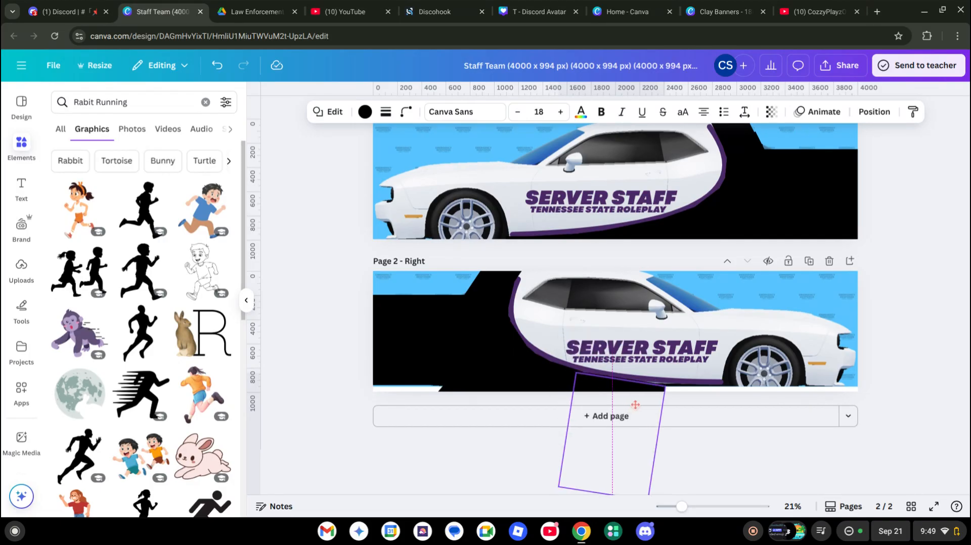
{"action": "left_click_drag", "start_coordinate": [686, 448], "coordinate": [686, 437]}
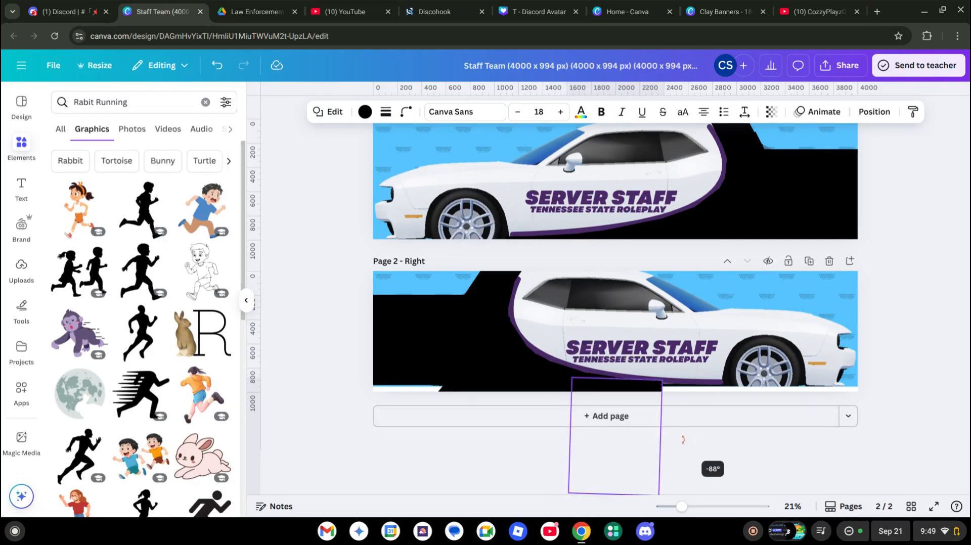
{"action": "left_click", "coordinate": [616, 416]}
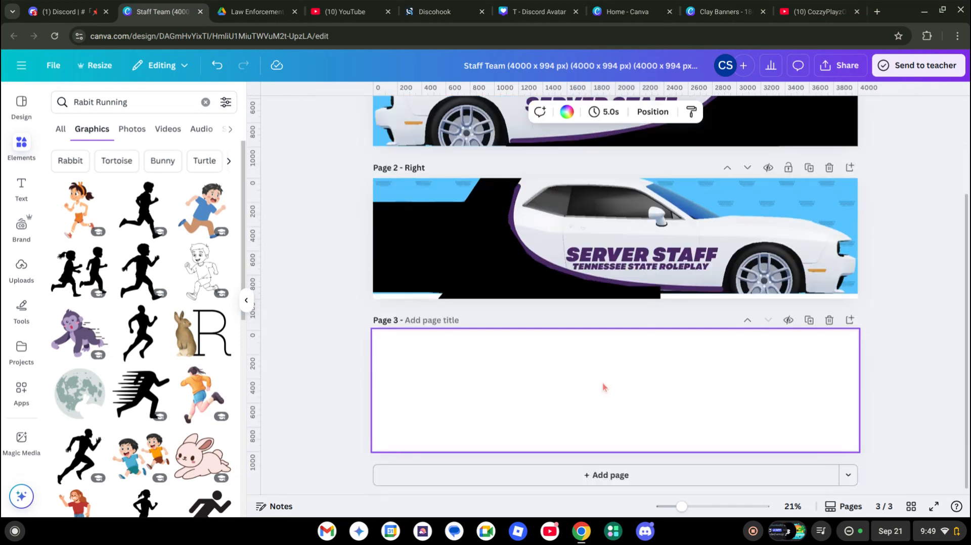
{"action": "left_click", "coordinate": [828, 322]}
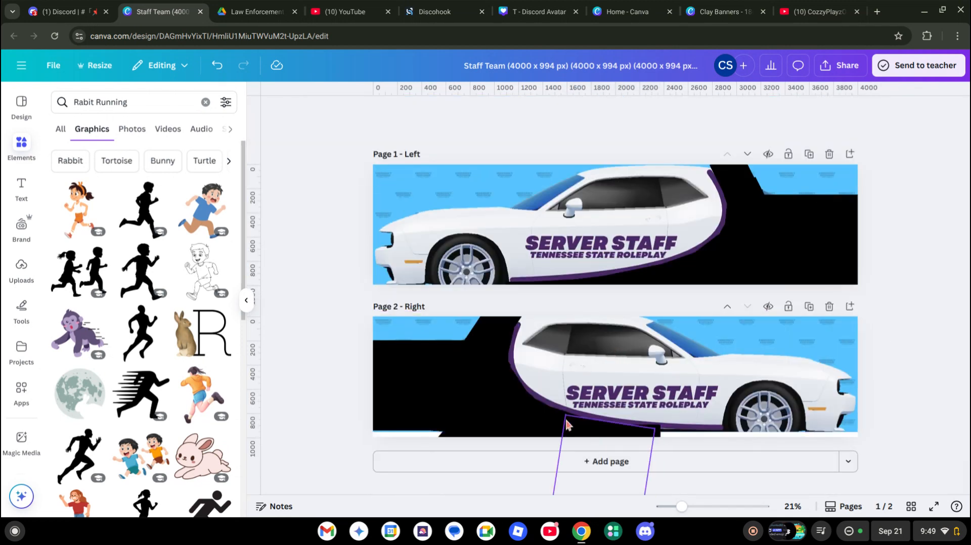
{"action": "left_click_drag", "start_coordinate": [609, 441], "coordinate": [616, 439]}
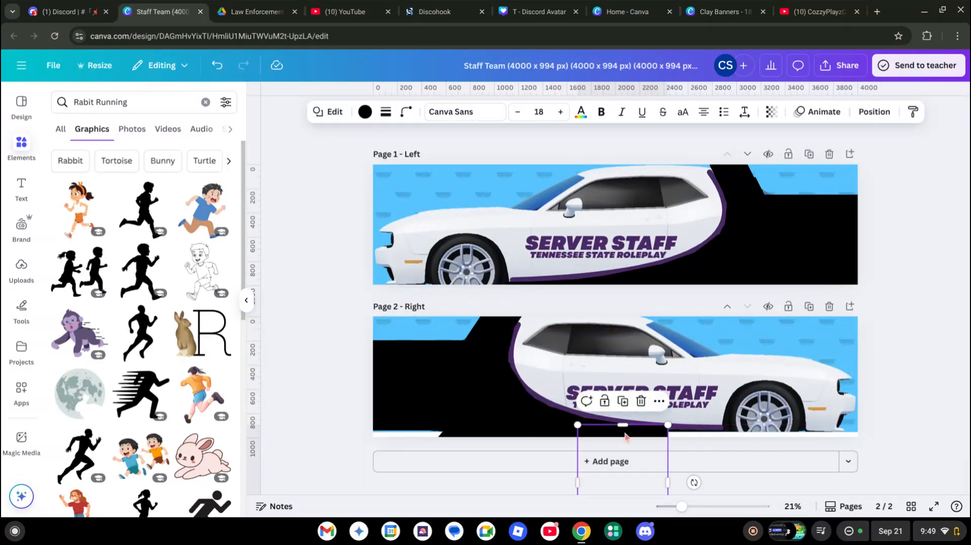
{"action": "left_click", "coordinate": [965, 388]}
{"action": "left_click", "coordinate": [665, 434]}
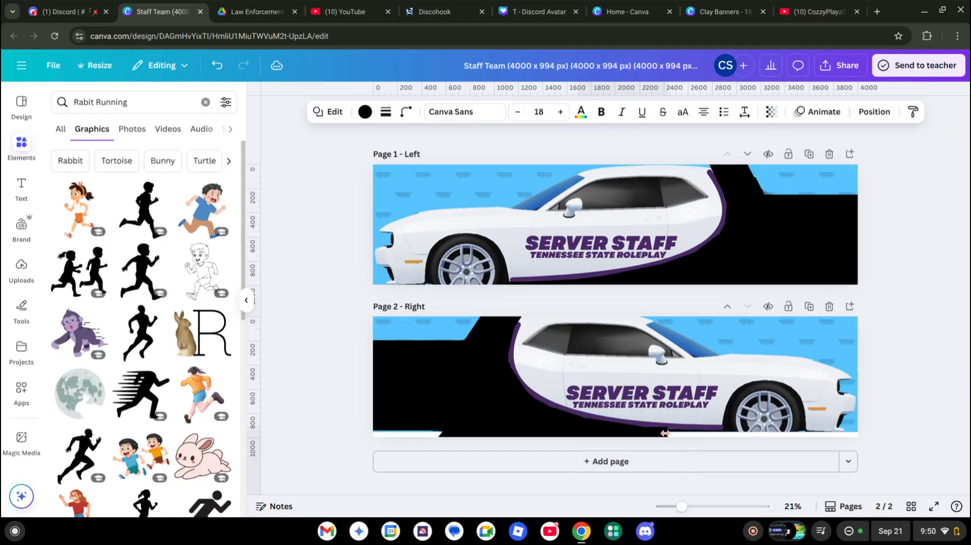
{"action": "left_click", "coordinate": [967, 352]}
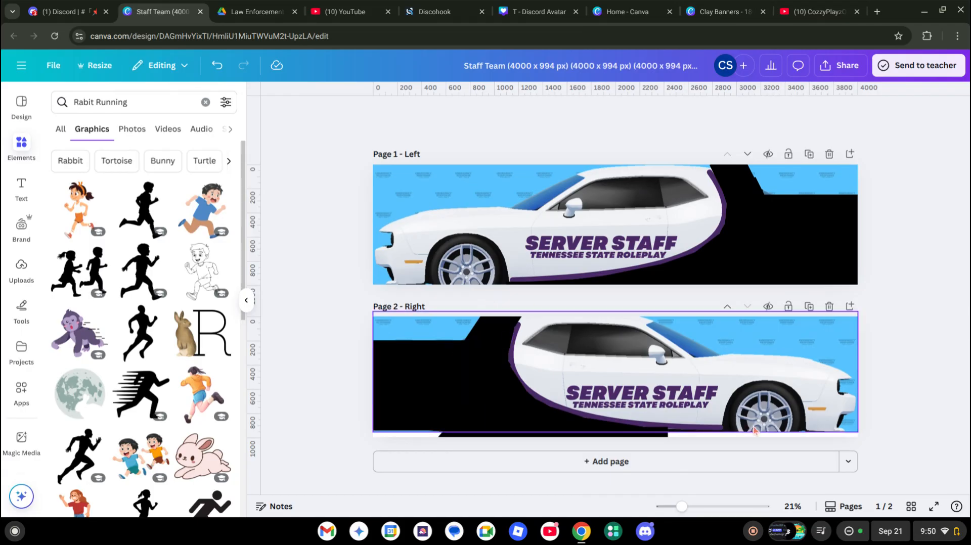
Stretch the car template image on the Right page down to the page's lower edge.
{"action": "left_click", "coordinate": [411, 383]}
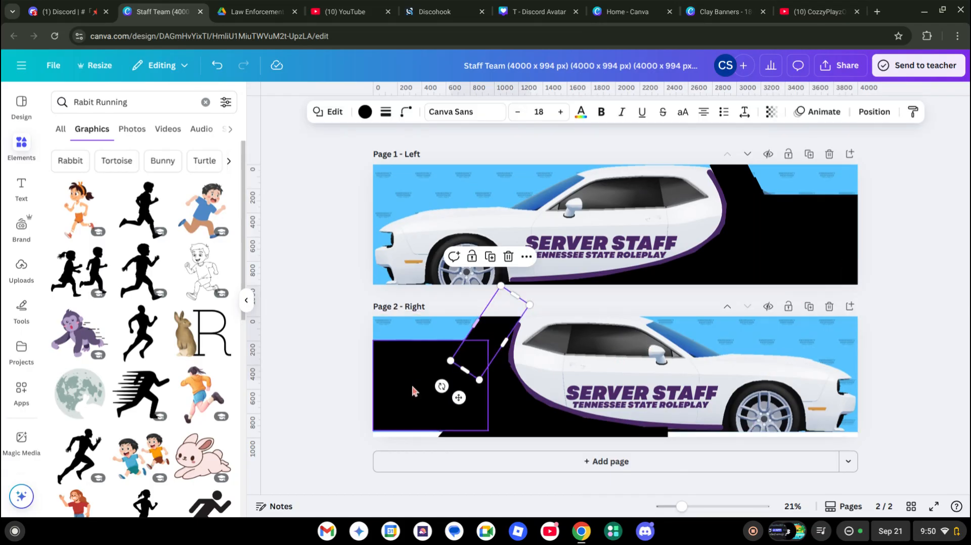
{"action": "left_click", "coordinate": [800, 415]}
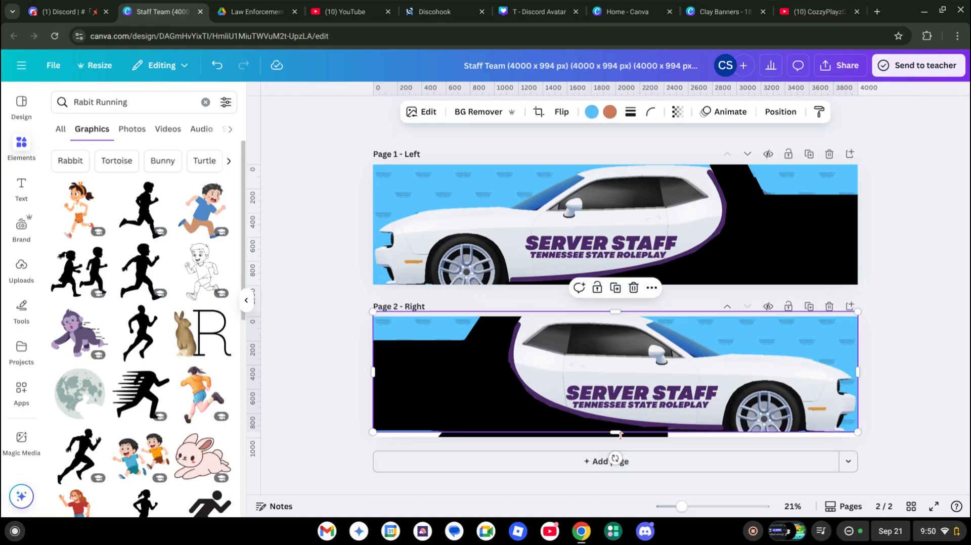
{"action": "left_click_drag", "start_coordinate": [618, 434], "coordinate": [618, 437]}
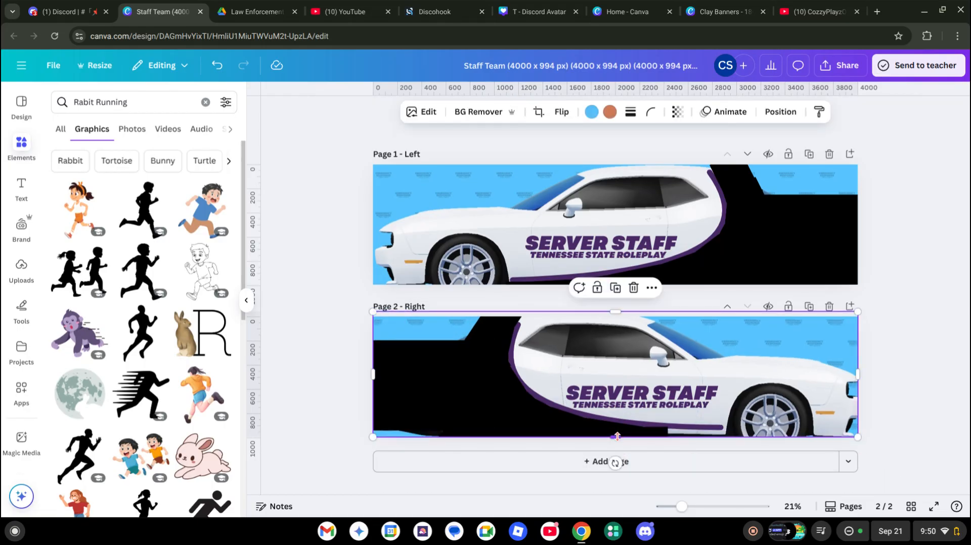
Adjust the purple line's bend and lower end on the Right page to follow the stretched car's sill.
{"action": "left_click", "coordinate": [718, 430]}
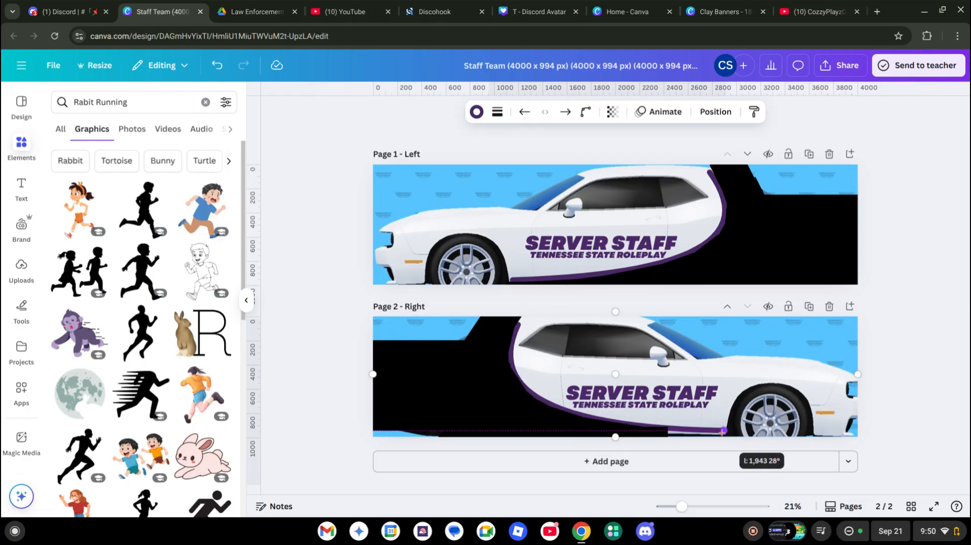
{"action": "left_click_drag", "start_coordinate": [545, 402], "coordinate": [543, 405]}
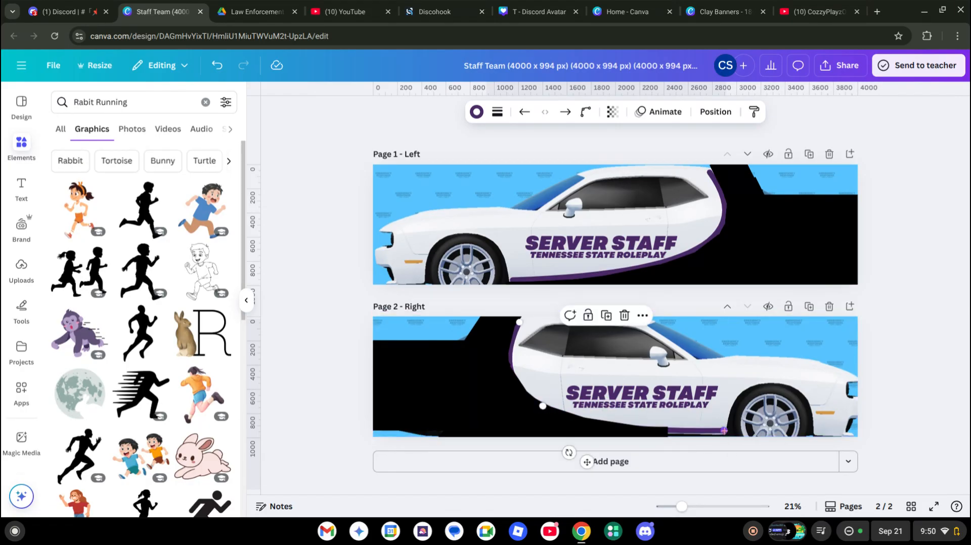
{"action": "left_click_drag", "start_coordinate": [725, 431], "coordinate": [727, 431]}
Lower the slanted black rectangle beneath TENNESSEE STATE ROLEPLAY on the Right page so it clears the purple line.
{"action": "left_click", "coordinate": [628, 426]}
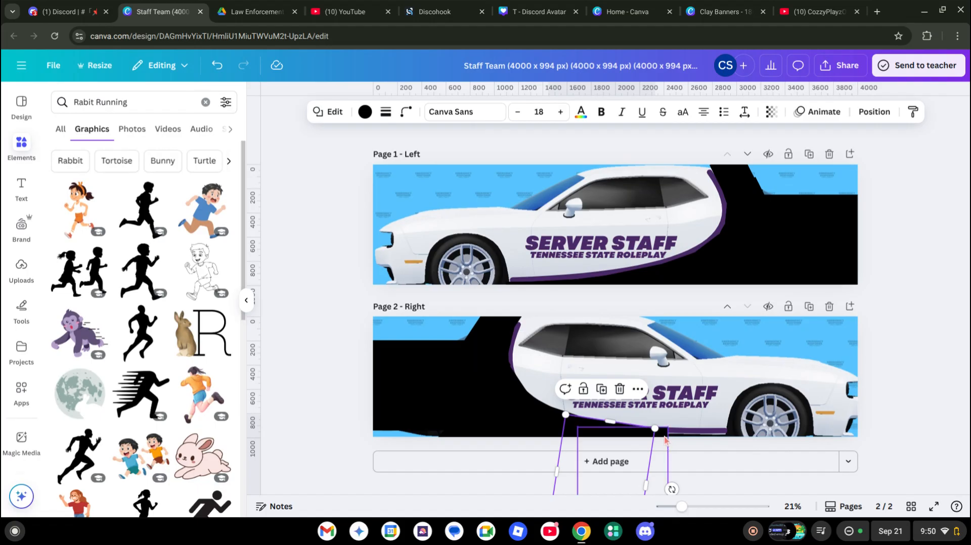
{"action": "left_click_drag", "start_coordinate": [665, 438], "coordinate": [663, 435]}
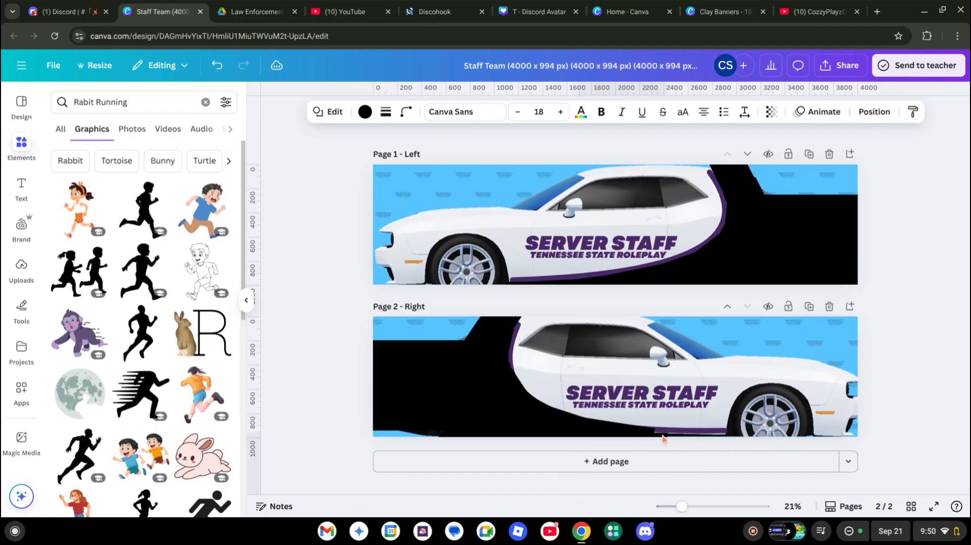
{"action": "left_click_drag", "start_coordinate": [635, 428], "coordinate": [571, 419]}
{"action": "left_click", "coordinate": [600, 431]}
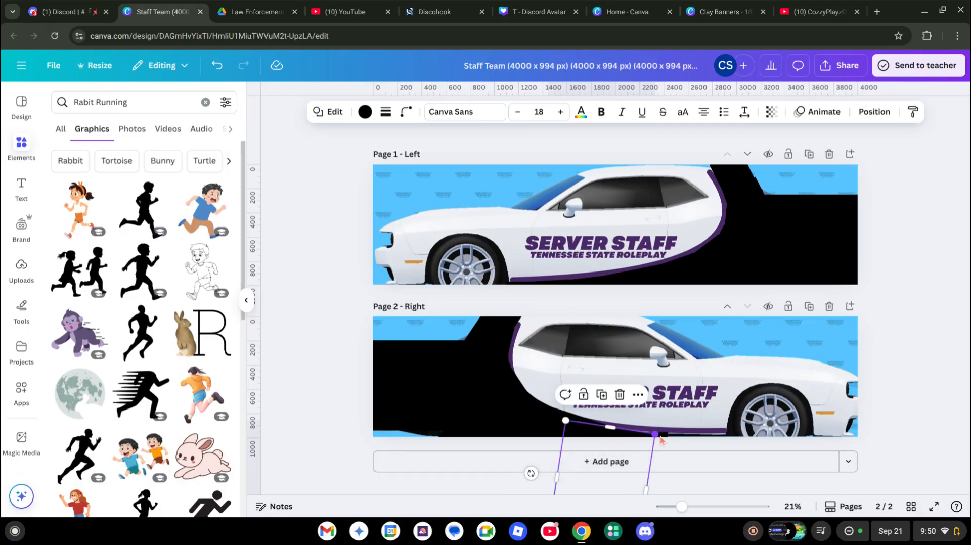
Rotate the level sill rectangle on the Right page to a slight slope and shift it under the purple line towards the front wheel.
{"action": "left_click_drag", "start_coordinate": [661, 435], "coordinate": [631, 483]}
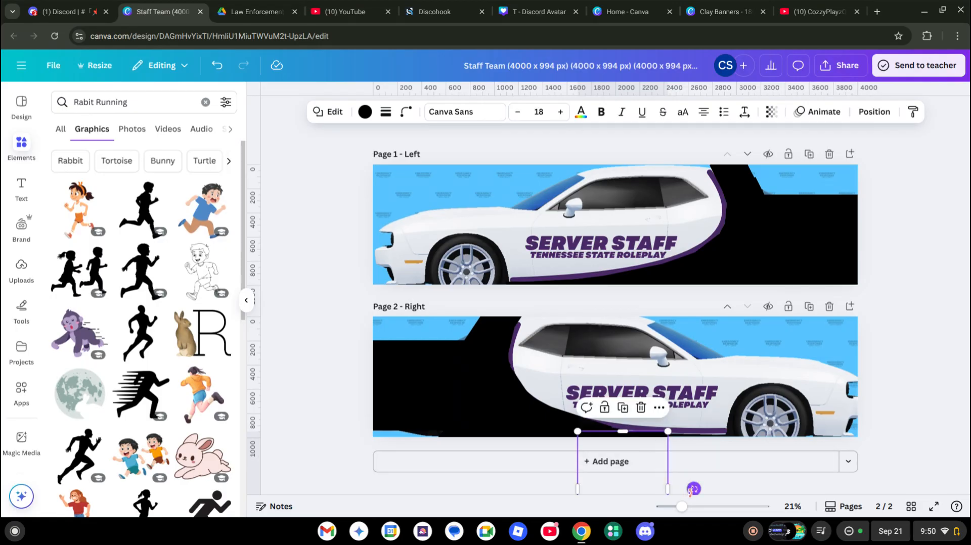
{"action": "left_click", "coordinate": [690, 489]}
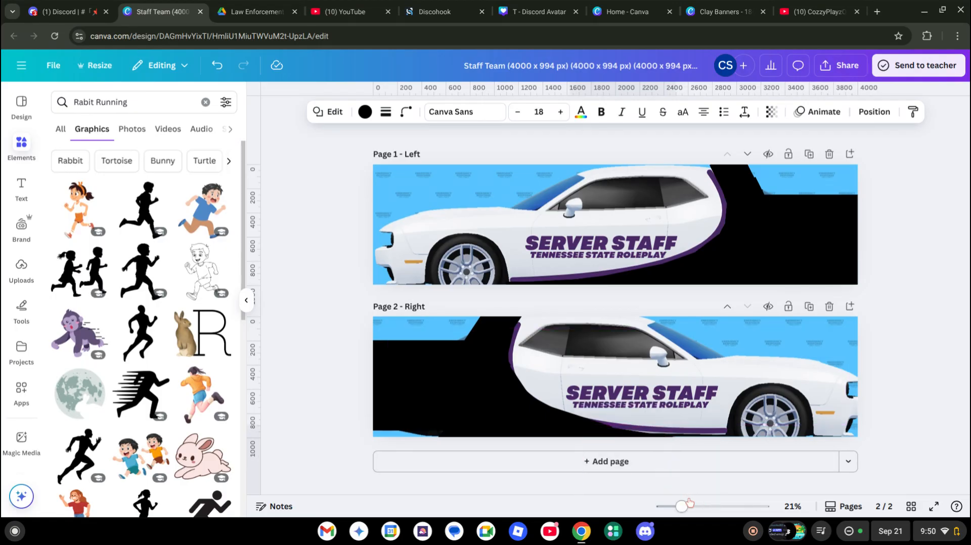
{"action": "left_click_drag", "start_coordinate": [690, 503], "coordinate": [691, 503]}
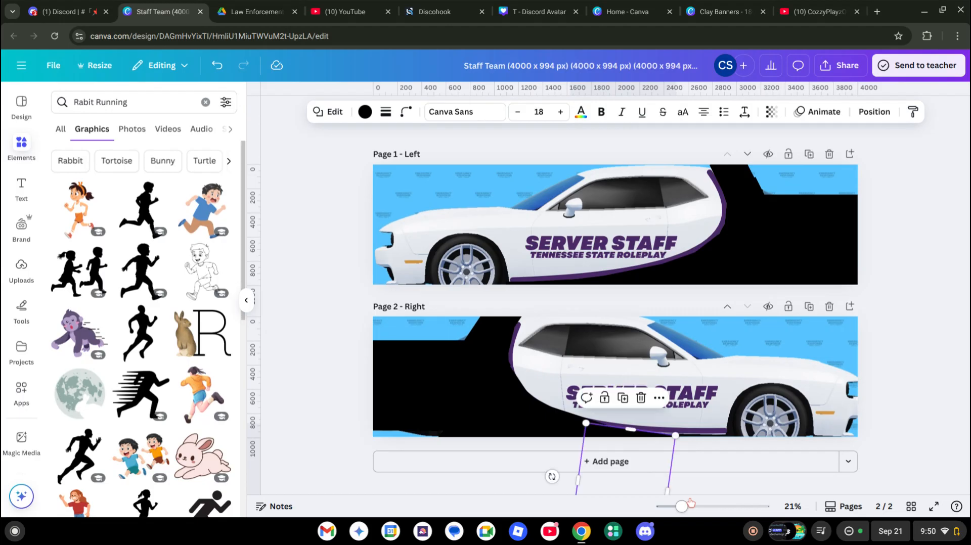
{"action": "left_click", "coordinate": [682, 438]}
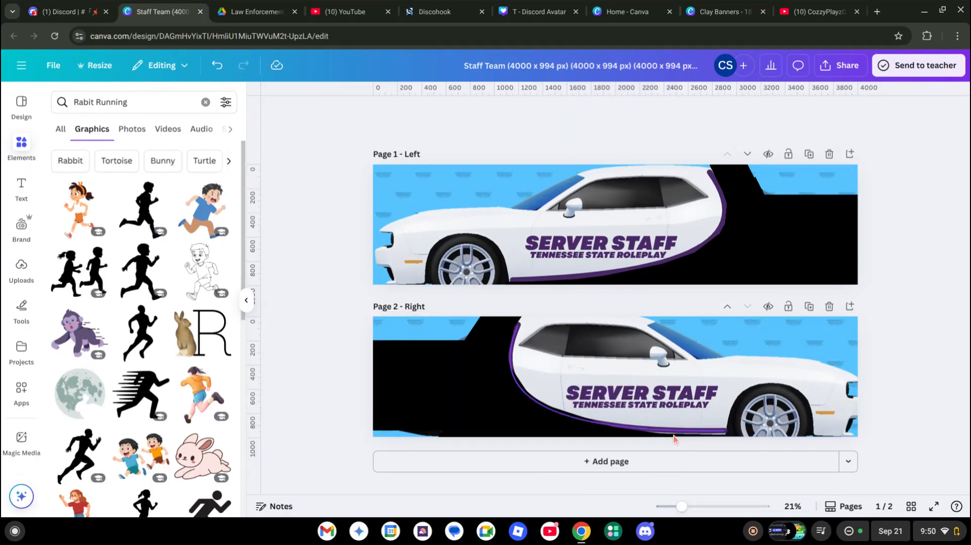
{"action": "left_click", "coordinate": [617, 433]}
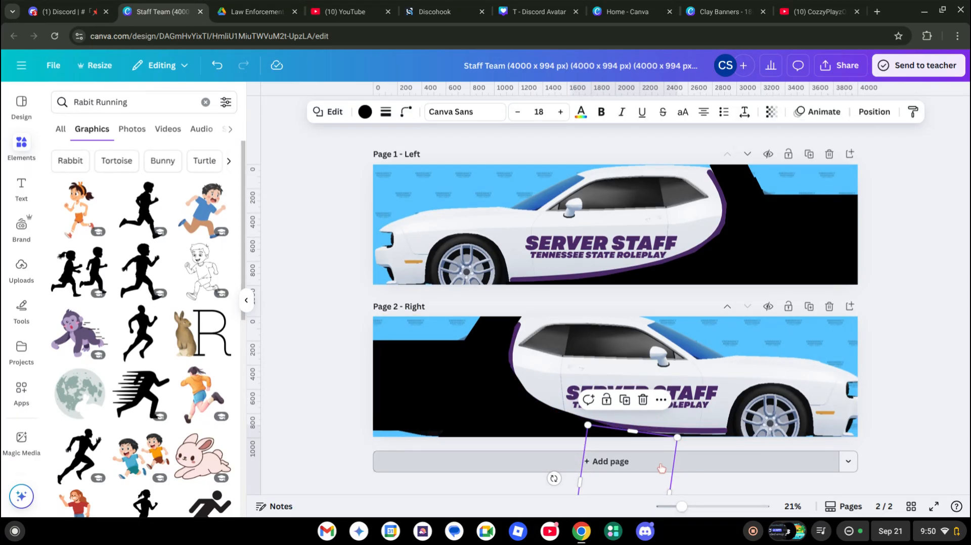
{"action": "left_click_drag", "start_coordinate": [644, 447], "coordinate": [667, 443]}
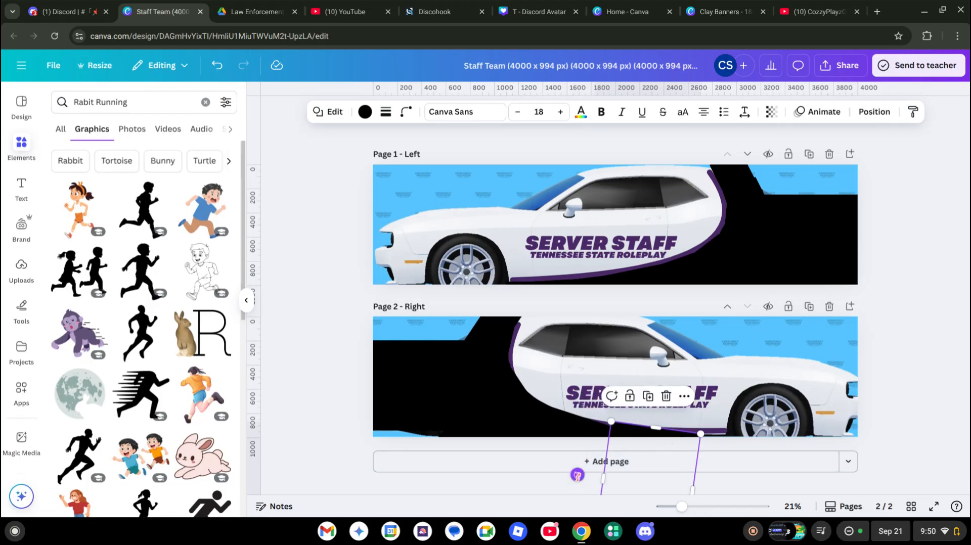
{"action": "left_click_drag", "start_coordinate": [576, 475], "coordinate": [578, 499]}
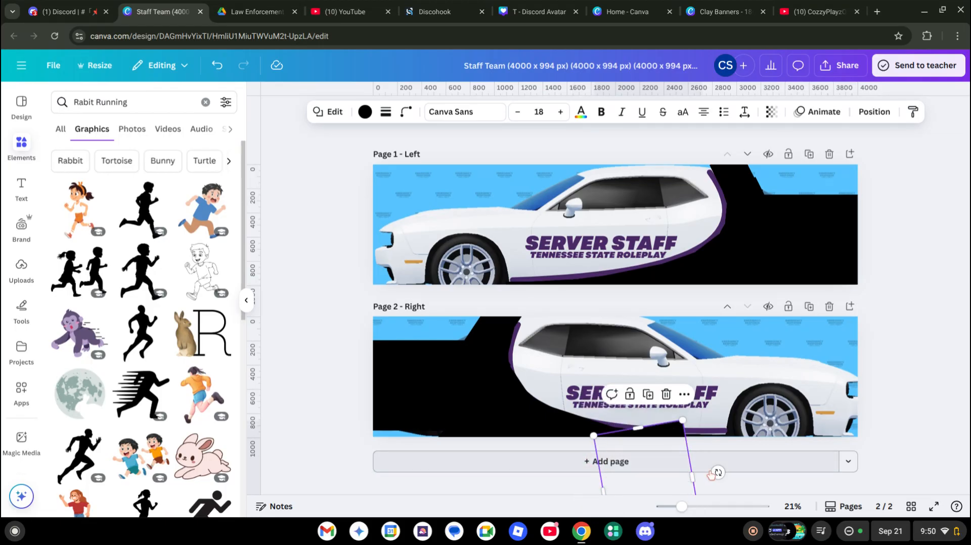
{"action": "left_click_drag", "start_coordinate": [718, 473], "coordinate": [719, 482]}
{"action": "left_click_drag", "start_coordinate": [647, 438], "coordinate": [661, 439]}
{"action": "left_click_drag", "start_coordinate": [734, 484], "coordinate": [729, 494]}
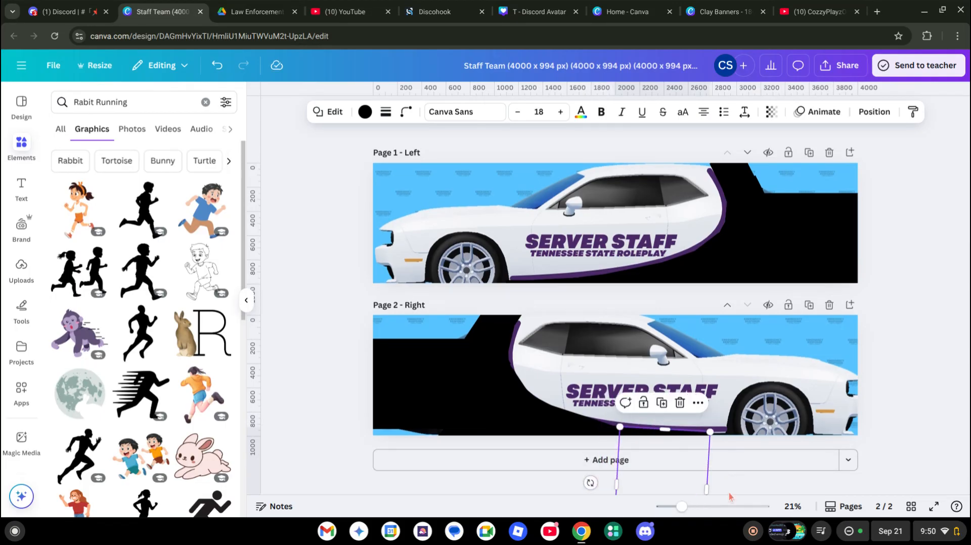
{"action": "left_click", "coordinate": [918, 379]}
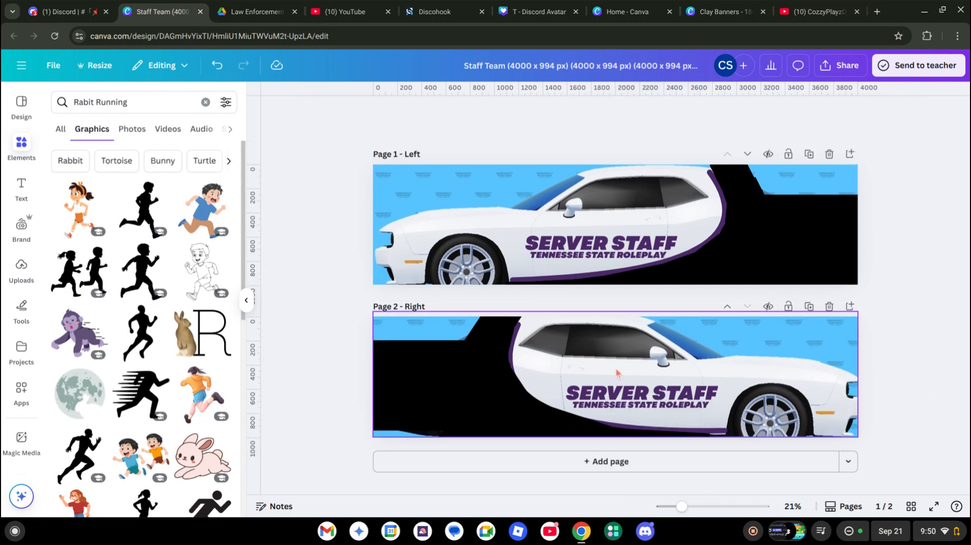
Fine-tune the black rectangles behind the door on the Right page so their edges meet the upper purple curve.
{"action": "left_click", "coordinate": [499, 389]}
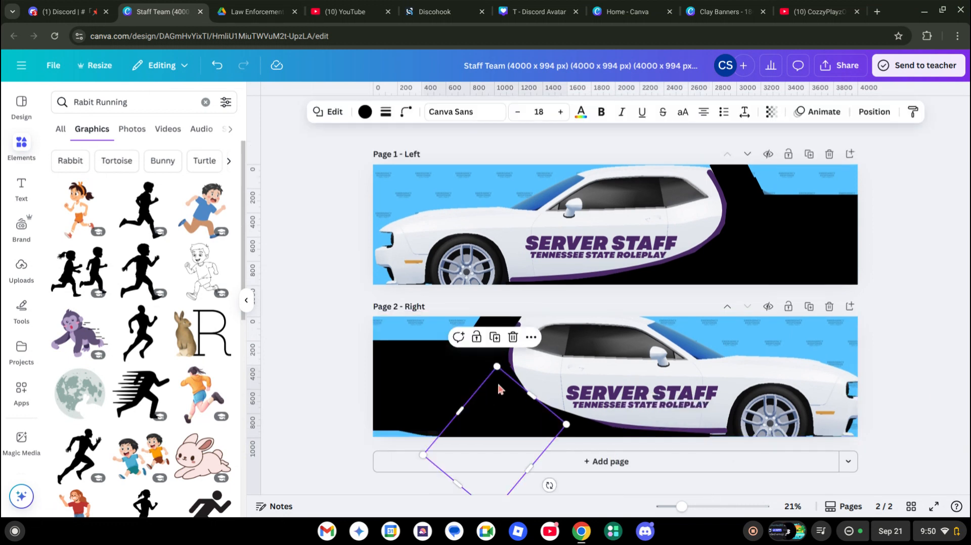
{"action": "left_click_drag", "start_coordinate": [508, 364], "coordinate": [509, 364]}
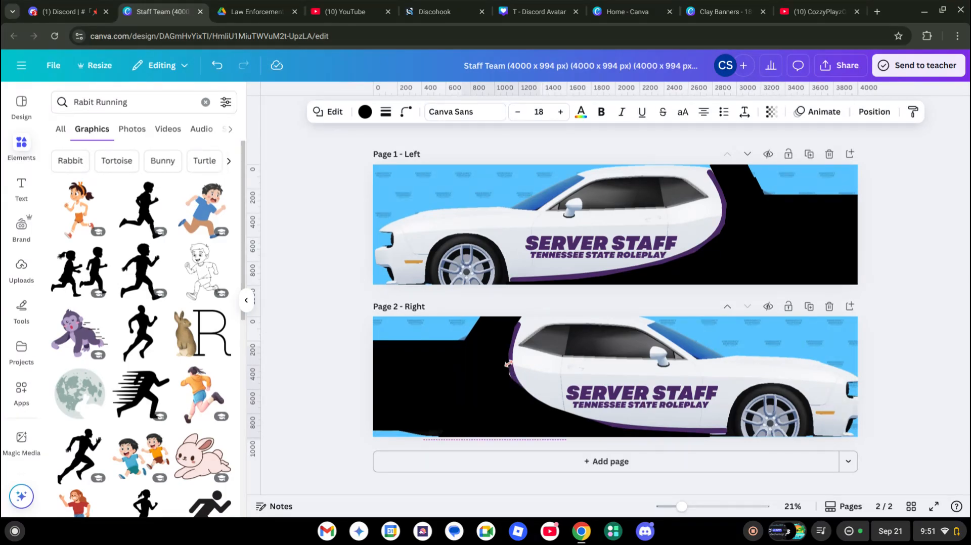
{"action": "left_click_drag", "start_coordinate": [466, 361], "coordinate": [466, 361]}
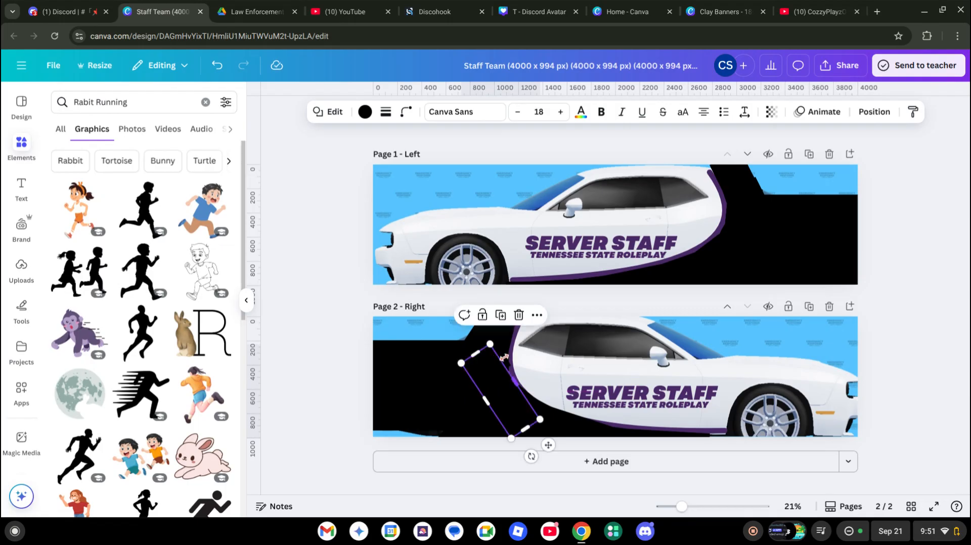
{"action": "left_click", "coordinate": [511, 370]}
{"action": "left_click", "coordinate": [508, 364]}
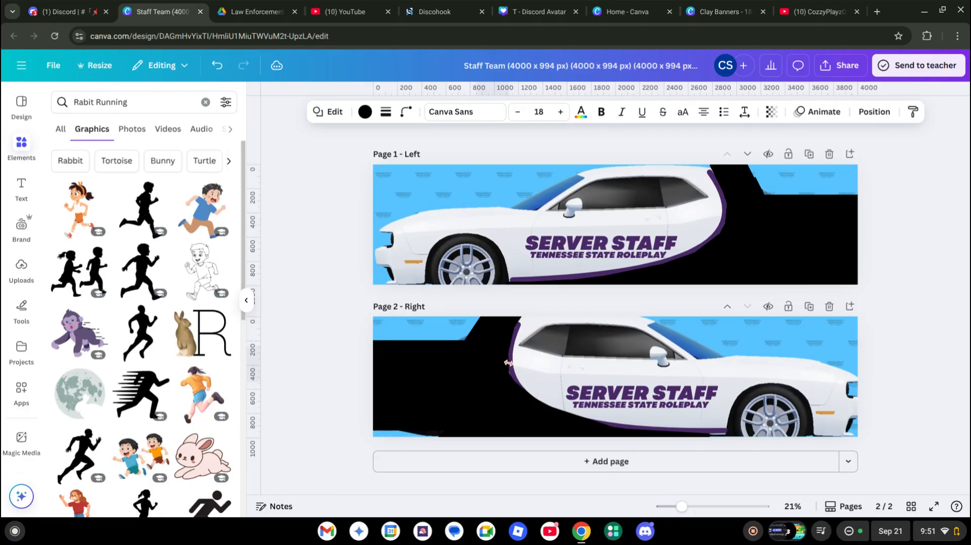
{"action": "key", "text": "Left"}
{"action": "left_click", "coordinate": [508, 362]}
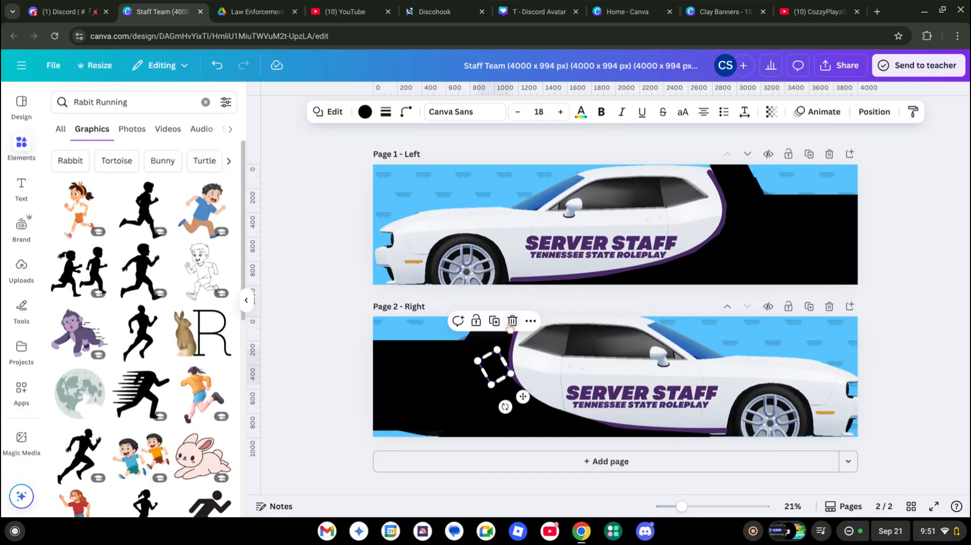
Nudge the large tilted black rectangles below the purple curve downwards to uncover the line behind the door.
{"action": "left_click", "coordinate": [503, 398]}
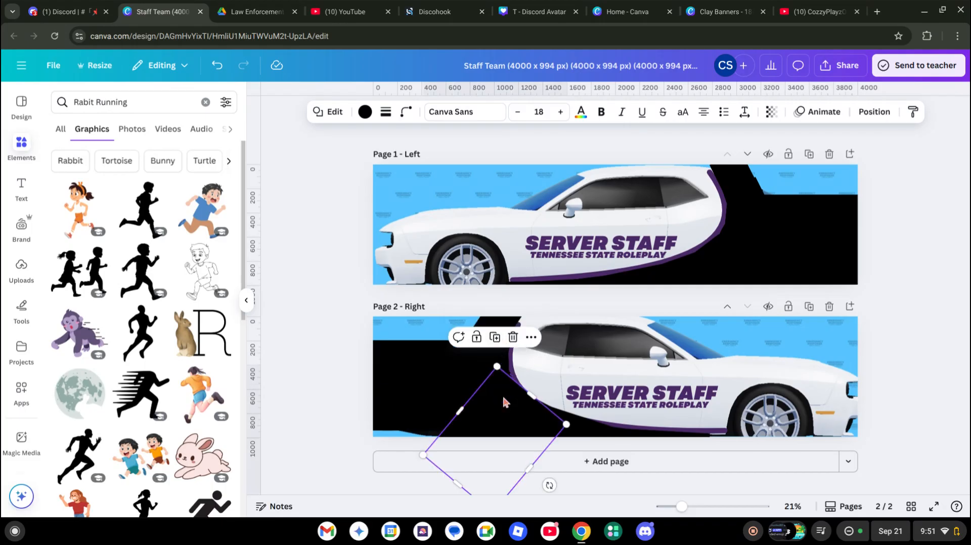
{"action": "key", "text": "Delete"}
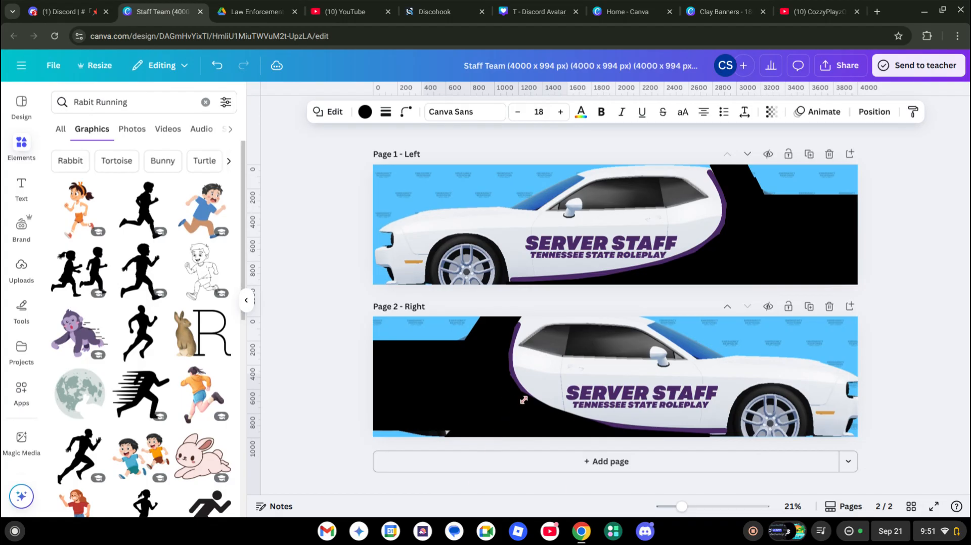
{"action": "left_click", "coordinate": [559, 411]}
{"action": "key", "text": "Delete"}
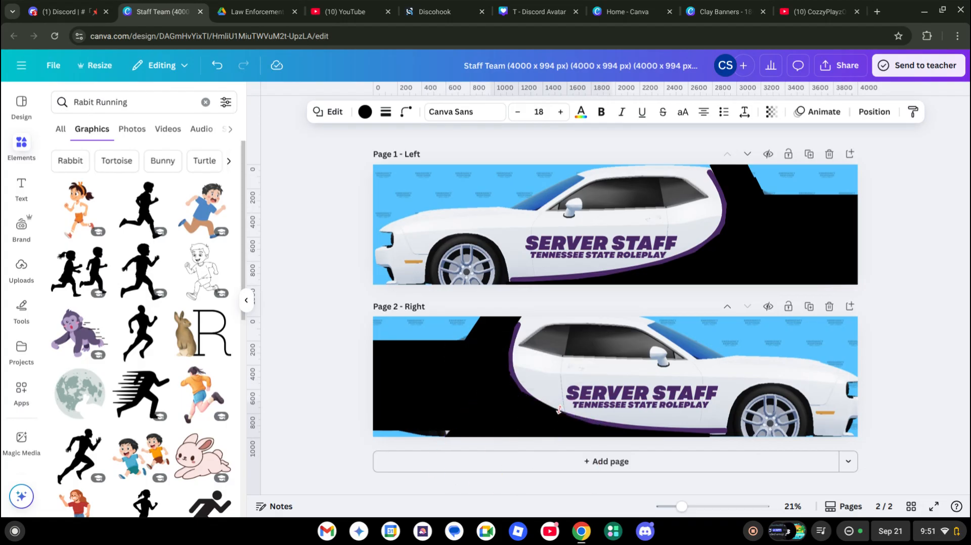
{"action": "left_click_drag", "start_coordinate": [535, 411], "coordinate": [530, 400]}
{"action": "left_click", "coordinate": [529, 405]}
{"action": "key", "text": "Down"}
{"action": "key", "text": "Down"}
{"action": "key", "text": "Down"}
{"action": "key", "text": "Down"}
{"action": "key", "text": "Down"}
Rotate the tilted black rectangle left of the SERVER STAFF text slightly steeper and refit it against the purple curve.
{"action": "left_click", "coordinate": [521, 404]}
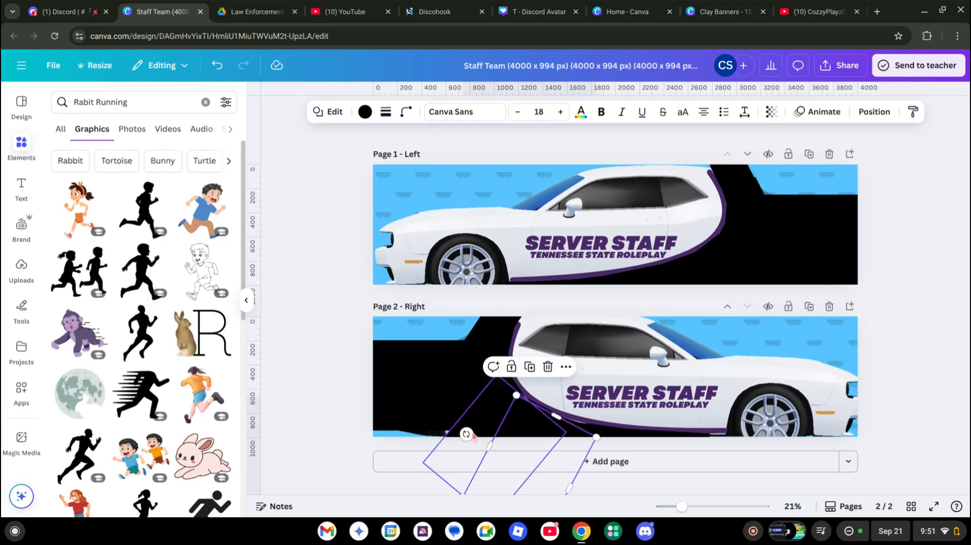
{"action": "left_click_drag", "start_coordinate": [468, 434], "coordinate": [470, 431]}
{"action": "left_click_drag", "start_coordinate": [539, 447], "coordinate": [536, 444]}
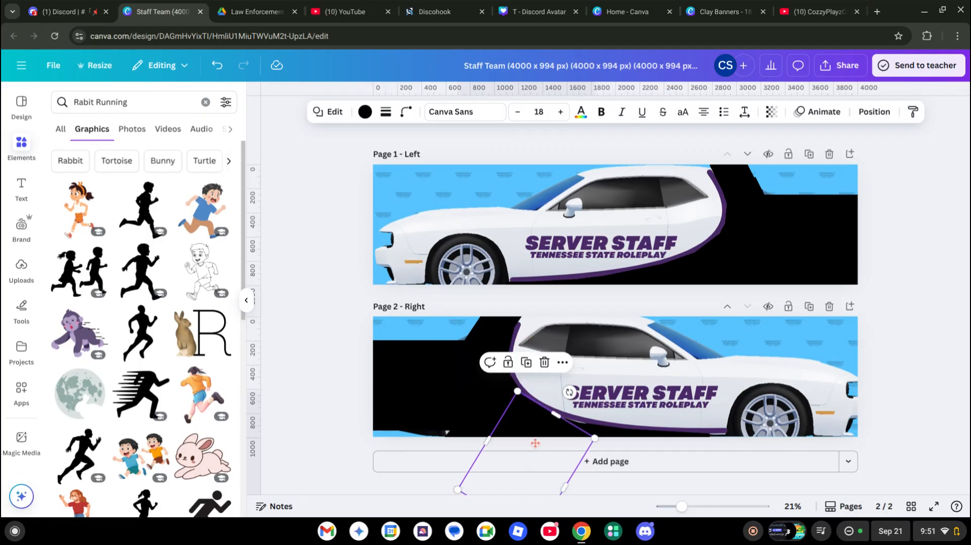
{"action": "left_click", "coordinate": [898, 374]}
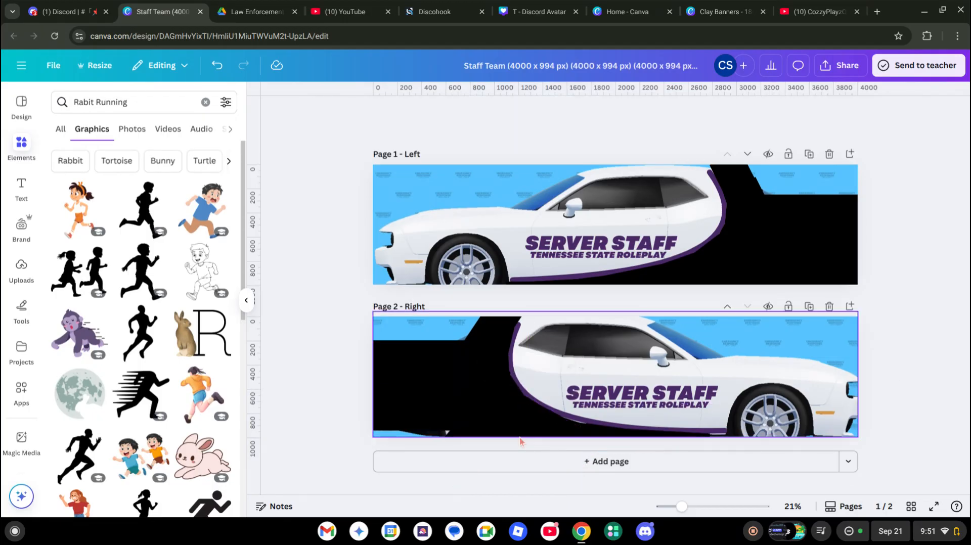
Tilt the shallow black rectangle under the start of the SERVER STAFF text more steeply and fit it beneath the purple line.
{"action": "left_click", "coordinate": [581, 430]}
{"action": "left_click_drag", "start_coordinate": [599, 472], "coordinate": [574, 469]}
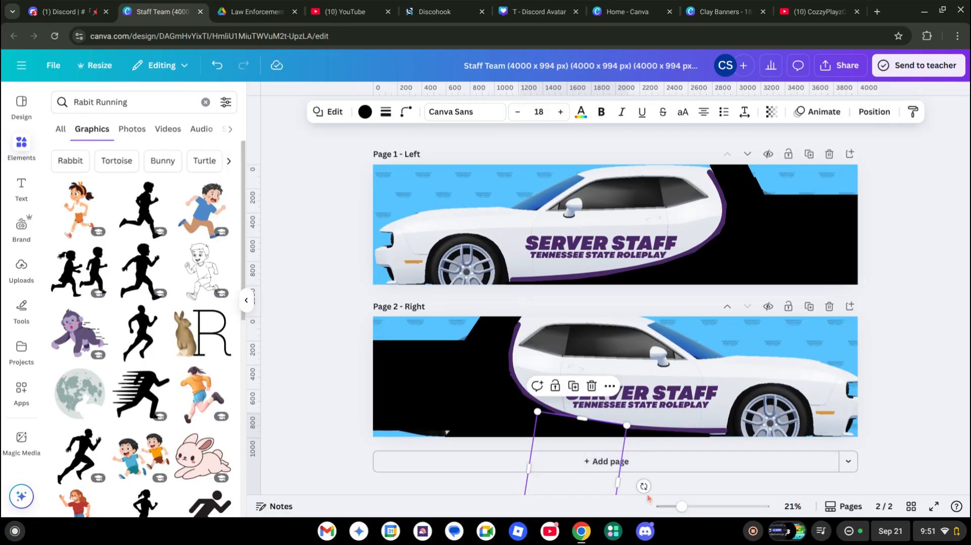
{"action": "left_click_drag", "start_coordinate": [644, 488], "coordinate": [641, 497]}
{"action": "left_click_drag", "start_coordinate": [597, 432], "coordinate": [581, 437]}
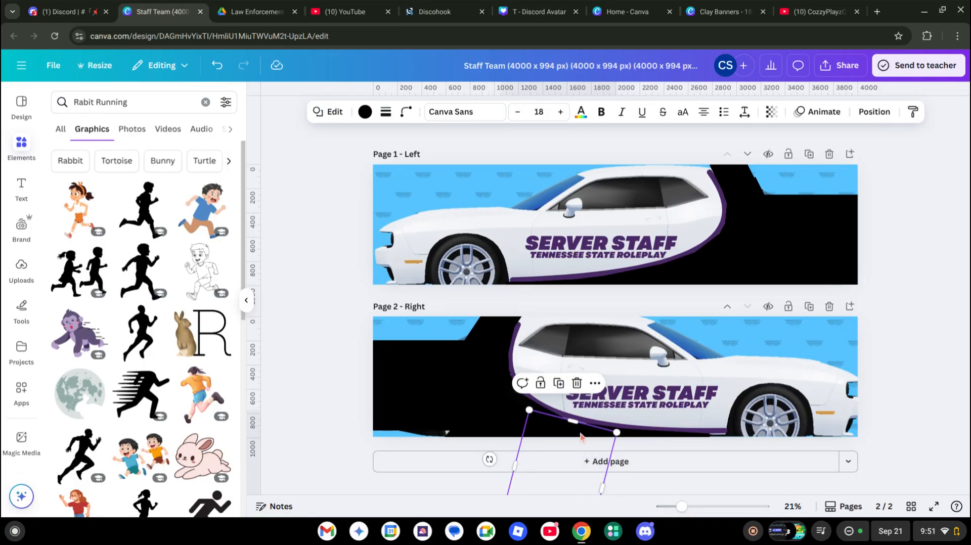
{"action": "key", "text": "Escape"}
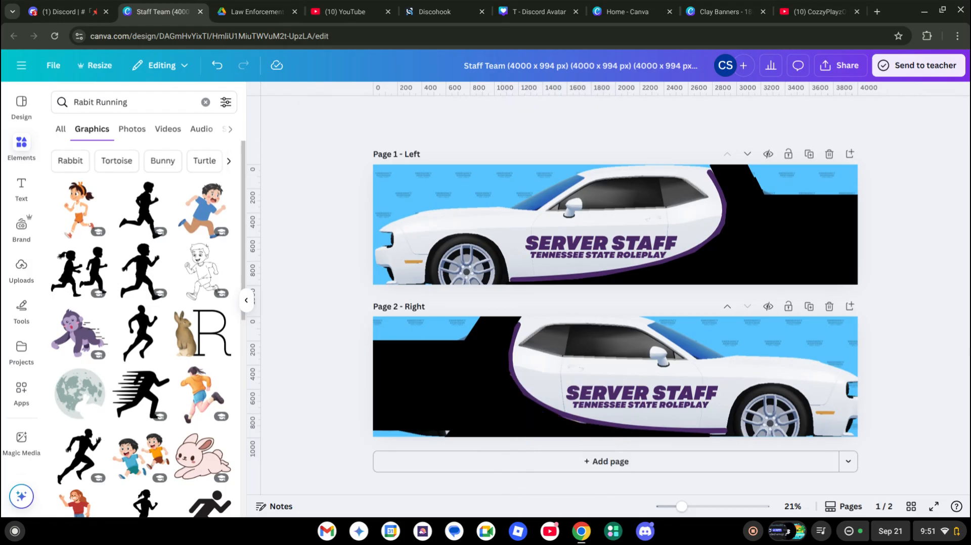
{"action": "left_click", "coordinate": [580, 436]}
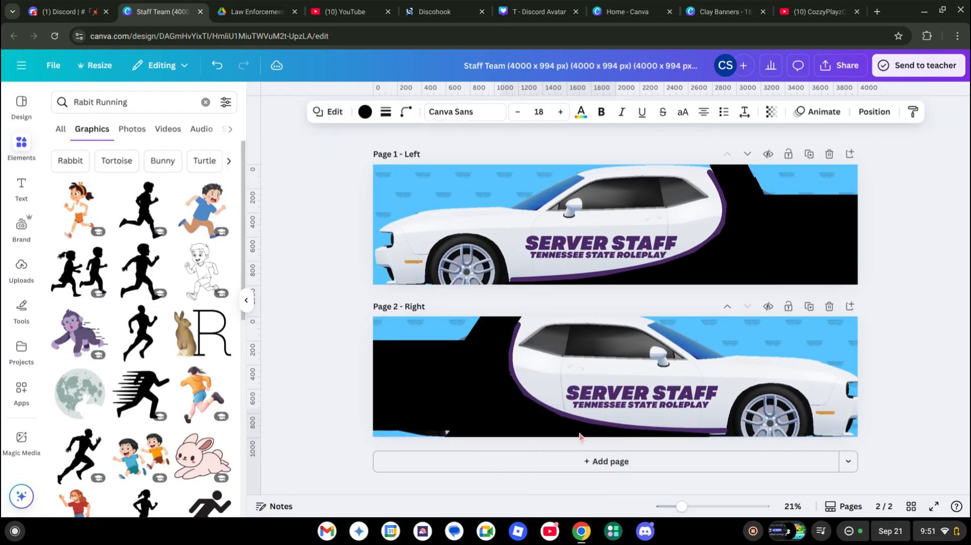
{"action": "key", "text": "Escape"}
Move the front sill rectangle on the Right page closer to the front wheel and rotate it level.
{"action": "left_click", "coordinate": [697, 438]}
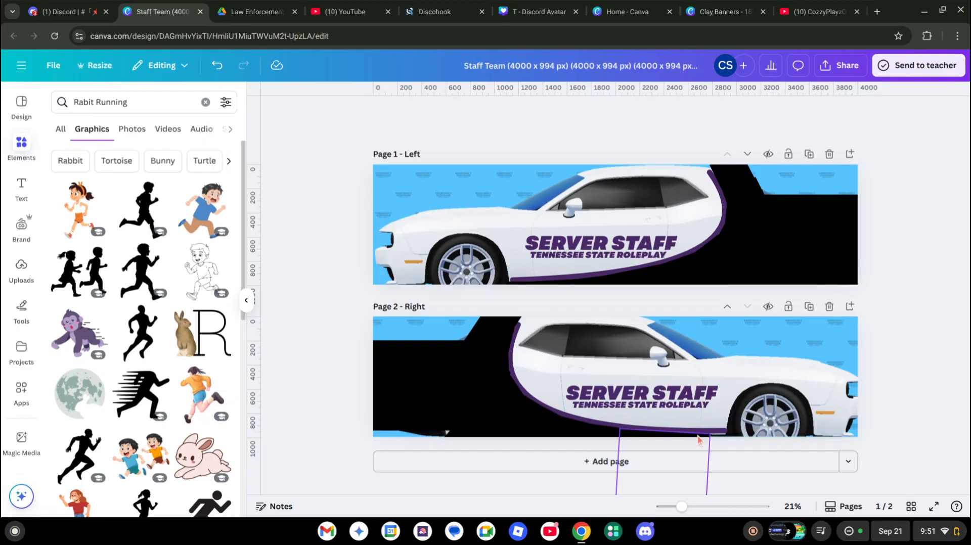
{"action": "left_click_drag", "start_coordinate": [694, 453], "coordinate": [719, 453]}
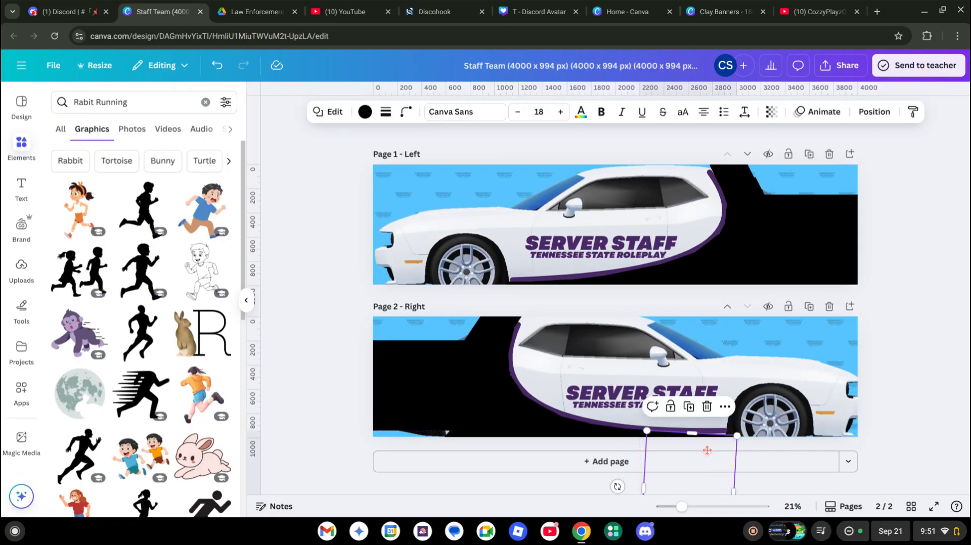
{"action": "left_click_drag", "start_coordinate": [617, 486], "coordinate": [646, 503]}
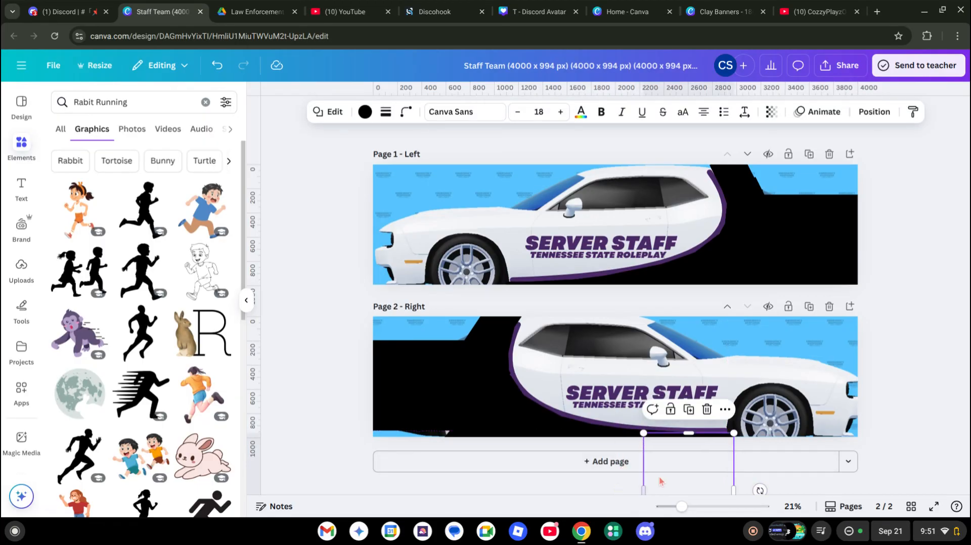
Extend the black rectangle over the car's rear on the Right page down to the page edge and up over the blue background.
{"action": "left_click", "coordinate": [896, 407]}
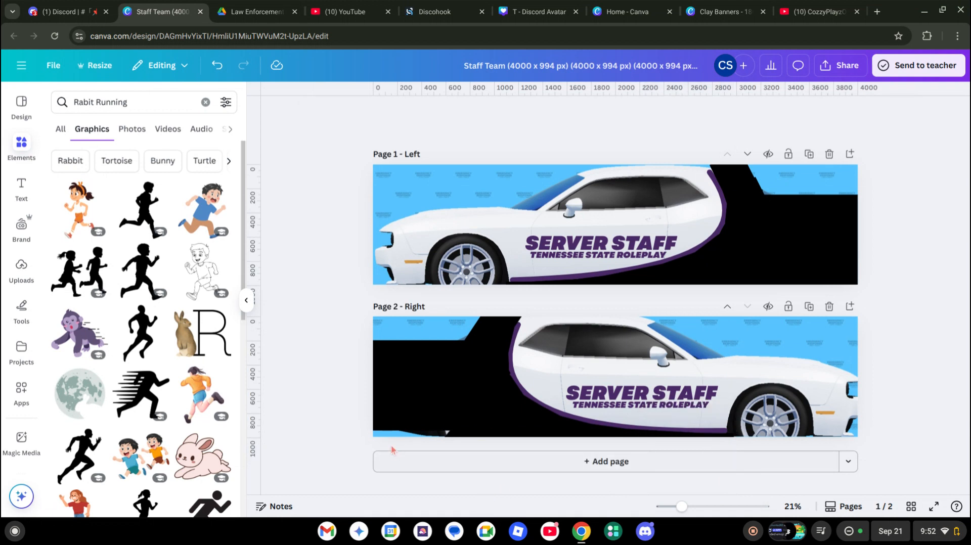
{"action": "left_click", "coordinate": [446, 414]}
{"action": "left_click_drag", "start_coordinate": [431, 430], "coordinate": [430, 437]}
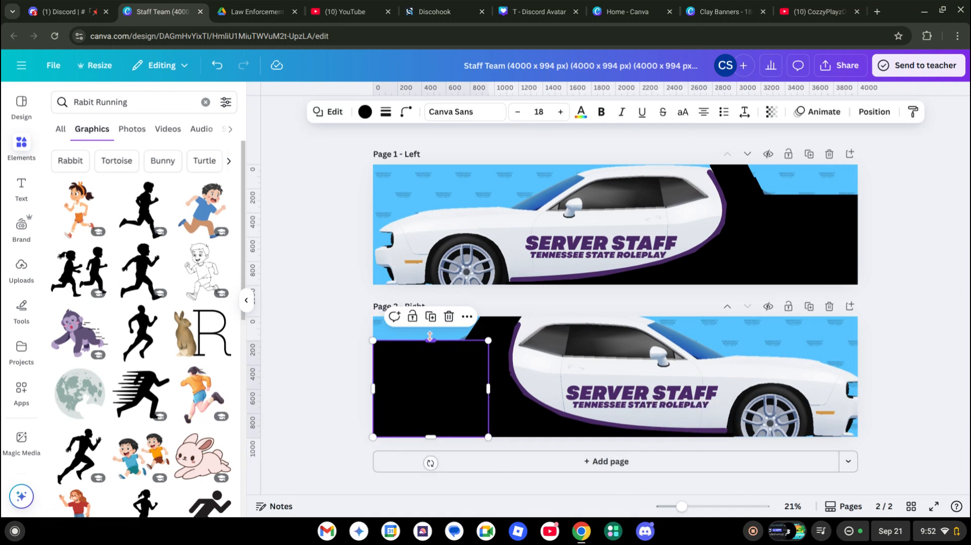
{"action": "left_click_drag", "start_coordinate": [431, 341], "coordinate": [428, 322]}
{"action": "left_click", "coordinate": [564, 307]}
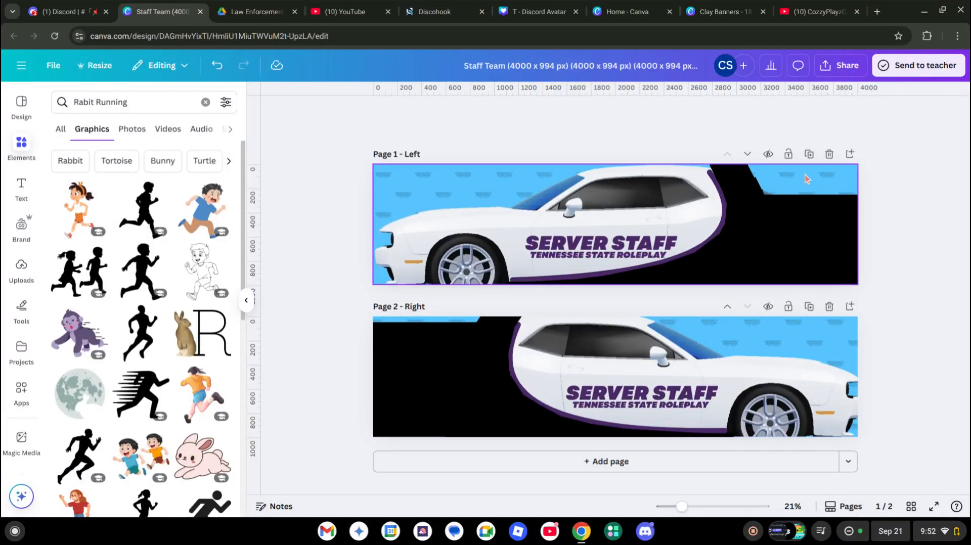
Switch to Discord, look through the Florida State Roleplay server's channels, and return to the Canva staff livery design.
{"action": "left_click", "coordinate": [641, 5]}
{"action": "left_click", "coordinate": [746, 11]}
{"action": "left_click", "coordinate": [108, 5]}
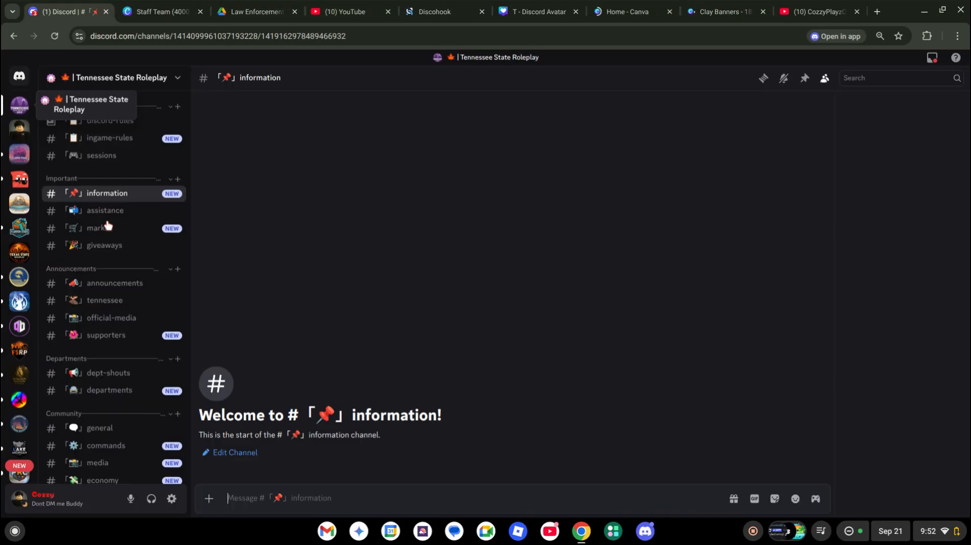
{"action": "scroll", "coordinate": [26, 126], "scroll_direction": "down", "scroll_amount": 4}
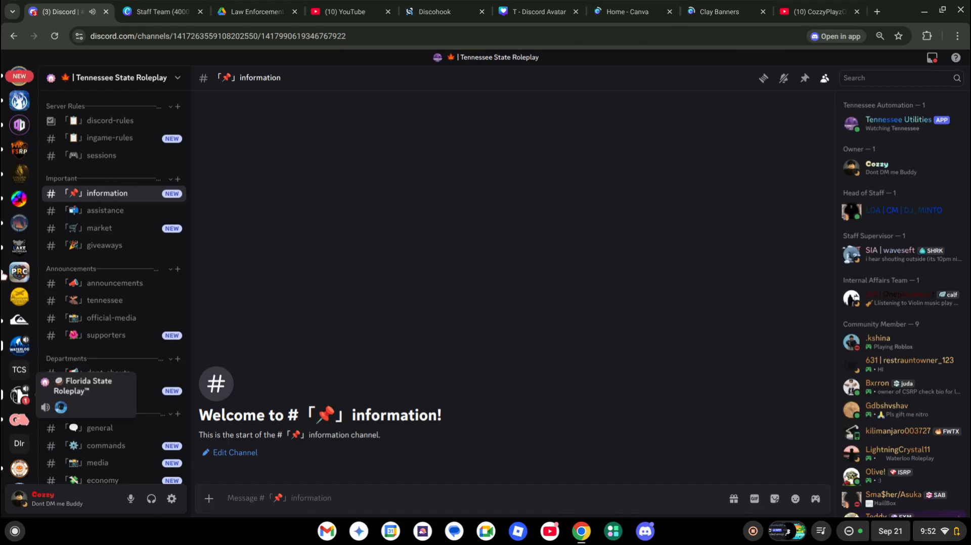
{"action": "left_click", "coordinate": [20, 397]}
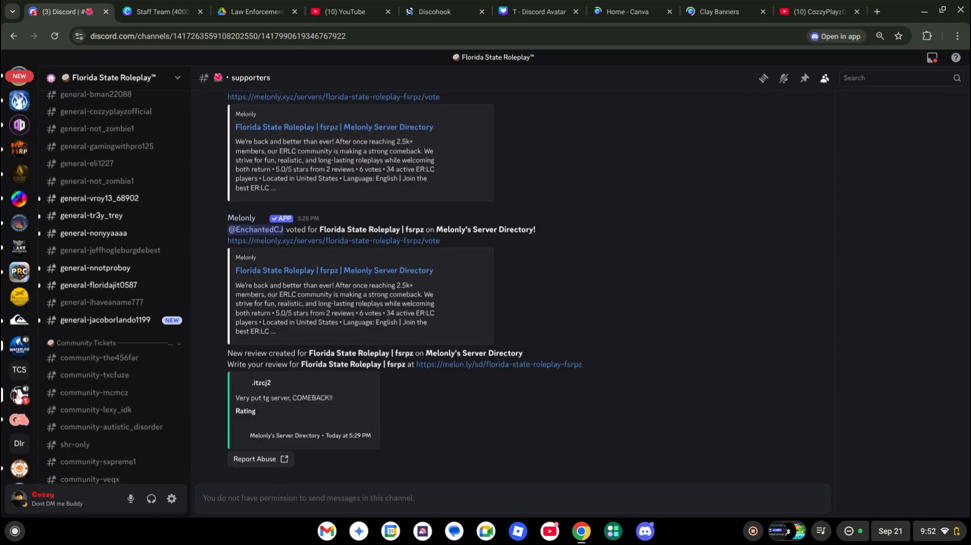
{"action": "left_click", "coordinate": [66, 393]}
{"action": "left_click", "coordinate": [172, 5]}
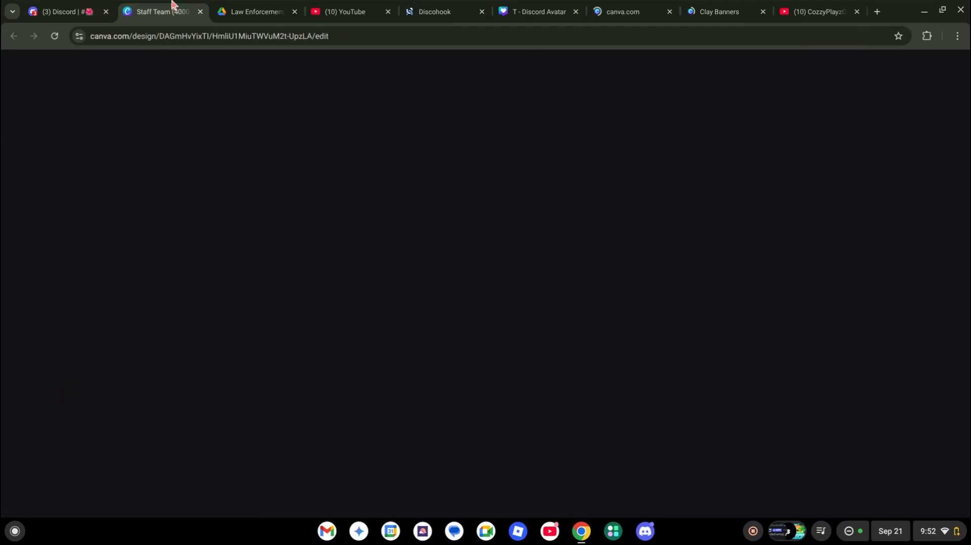